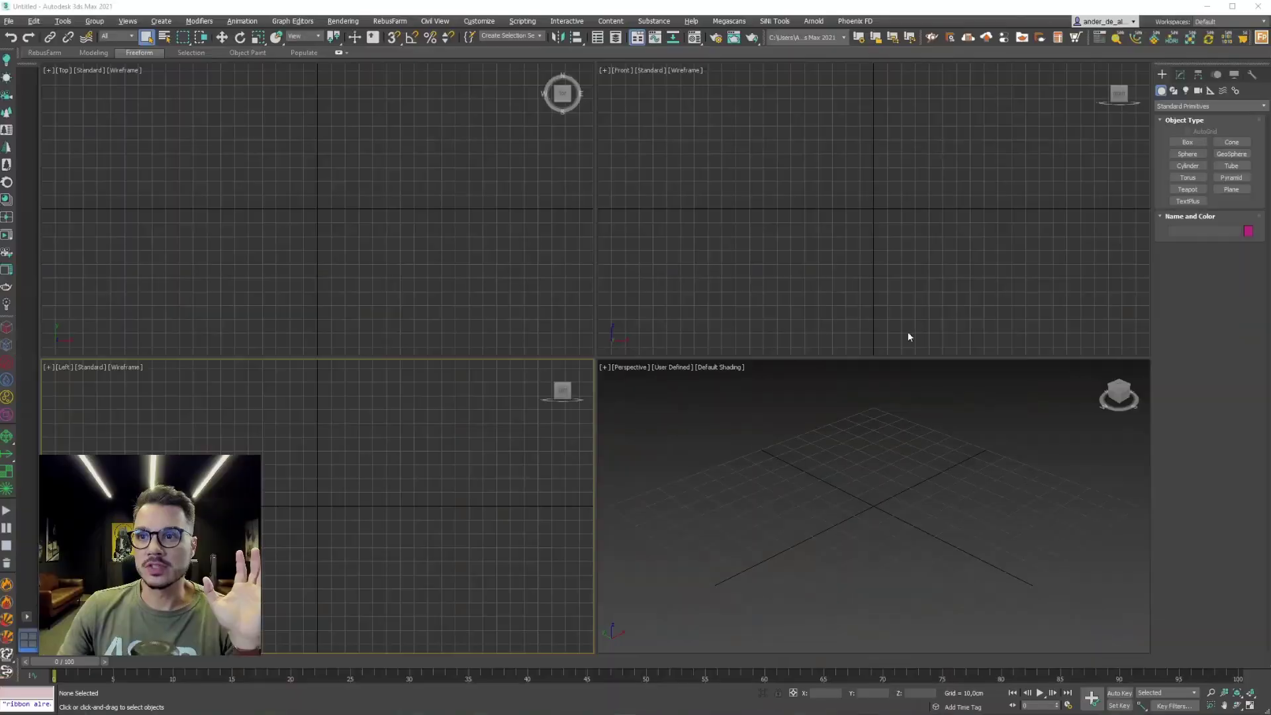
# Make the Perspective viewport active, selecting the Top viewport first.
pyautogui.click(498, 269)
pyautogui.click(821, 472)
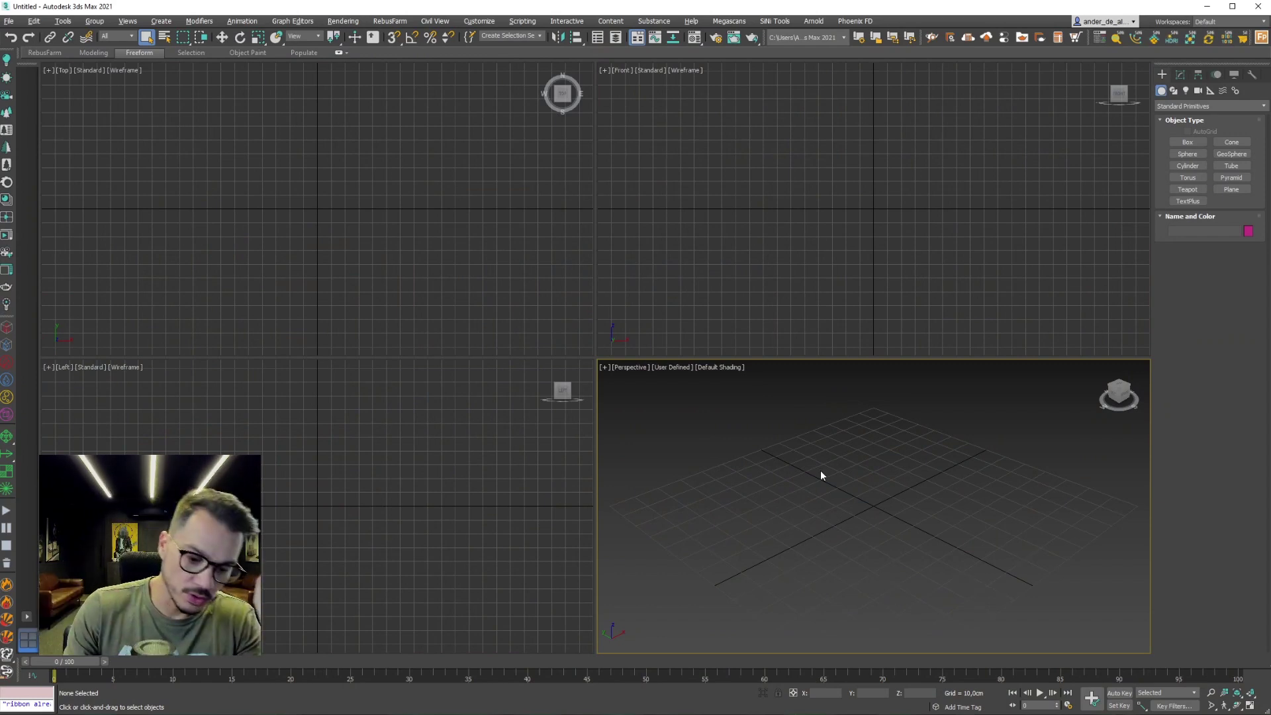
pyautogui.press('m')
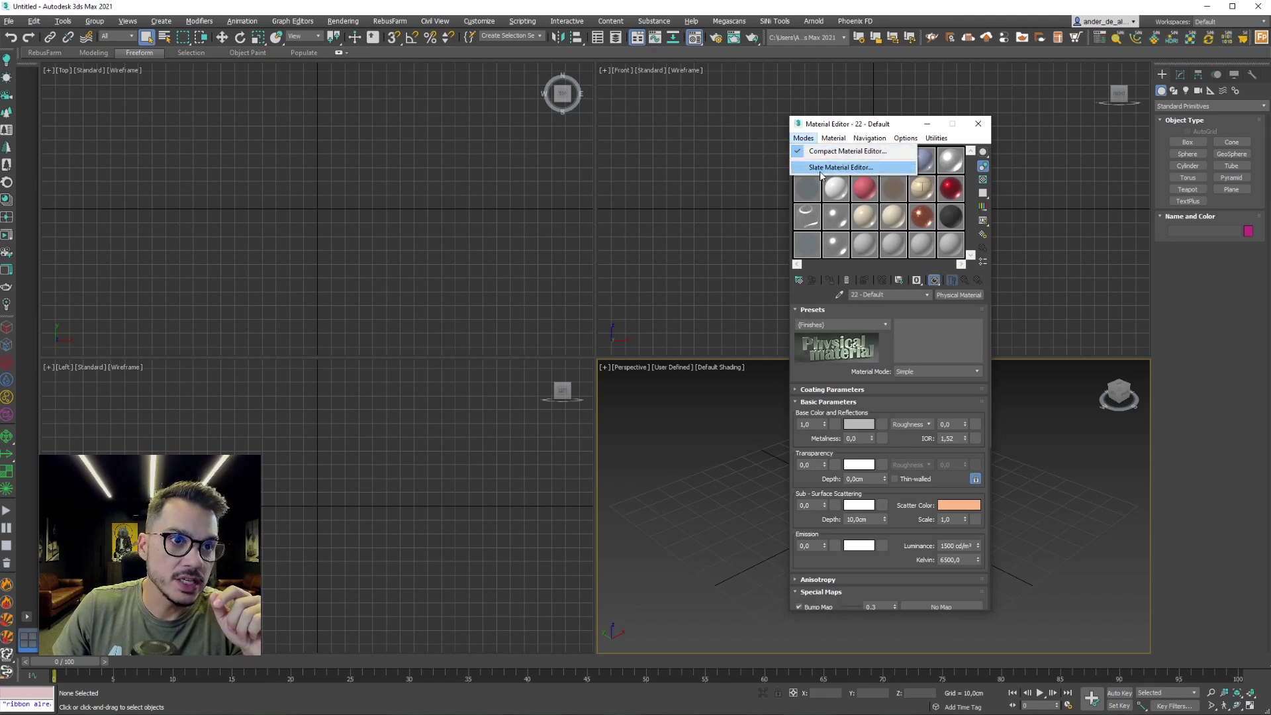
pyautogui.click(822, 170)
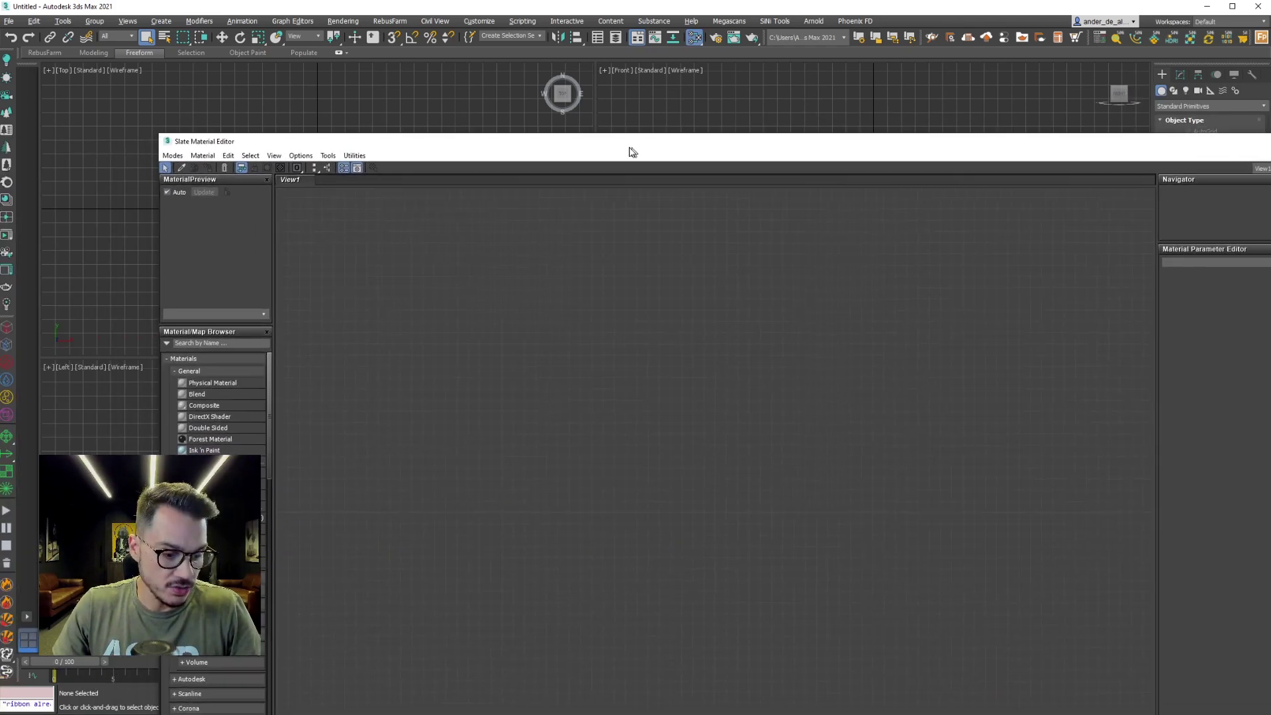
pyautogui.doubleClick(629, 149)
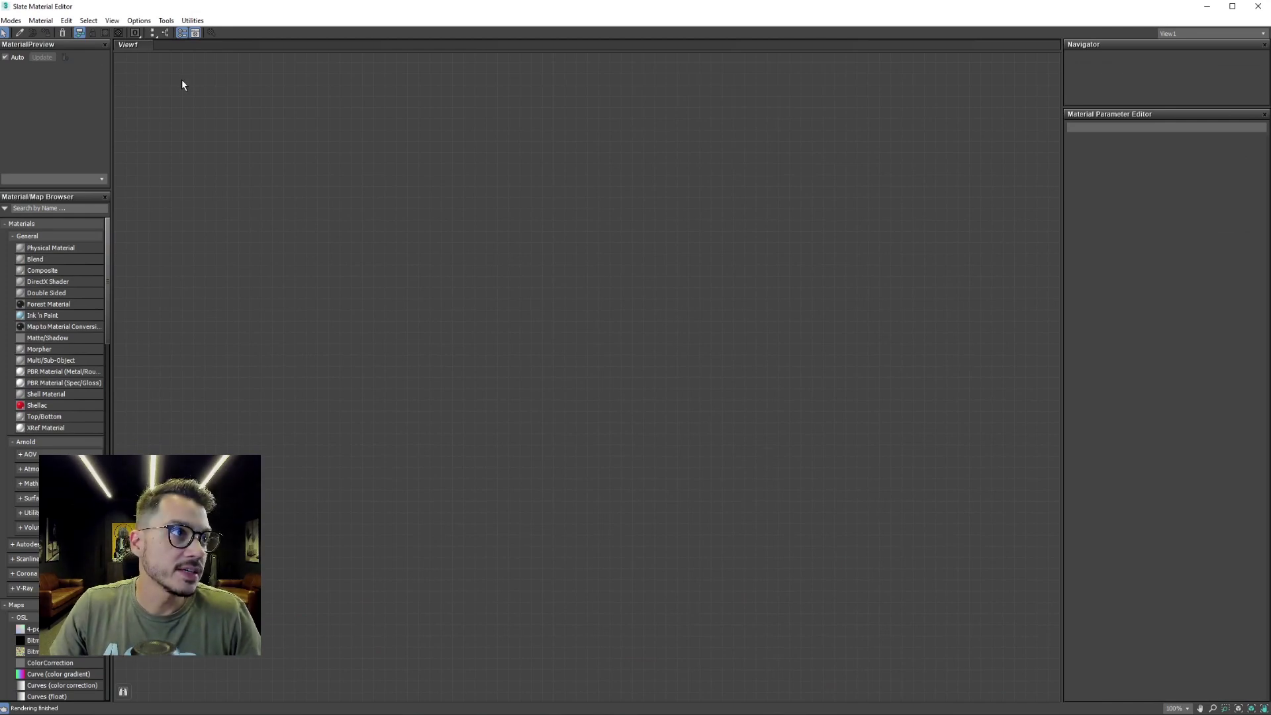
pyautogui.click(35, 37)
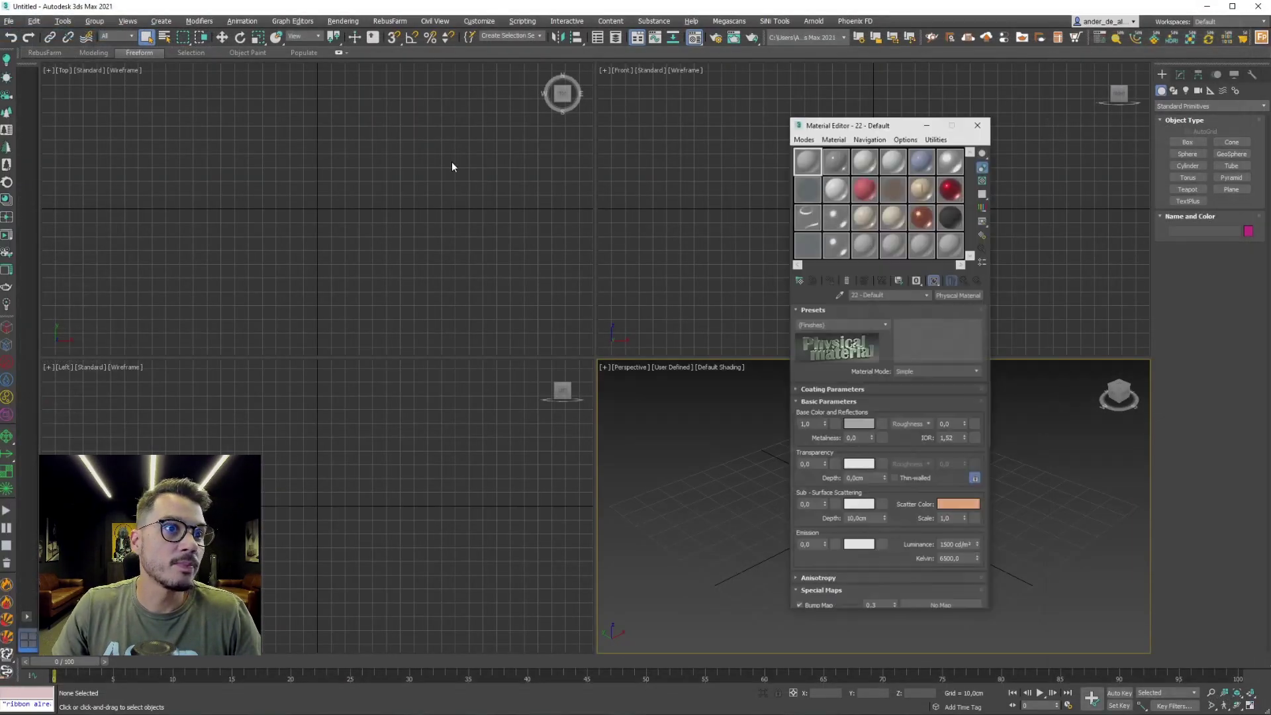
pyautogui.moveTo(882, 126); pyautogui.dragTo(907, 127)
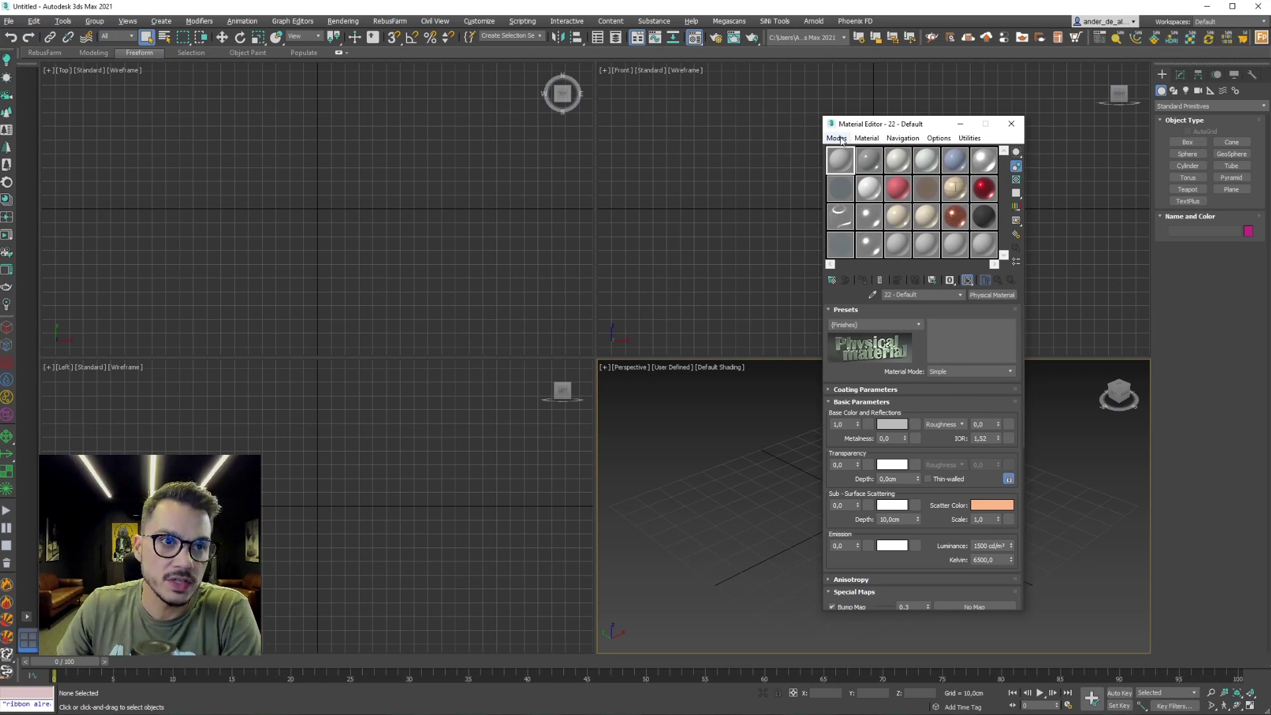
pyautogui.click(850, 159)
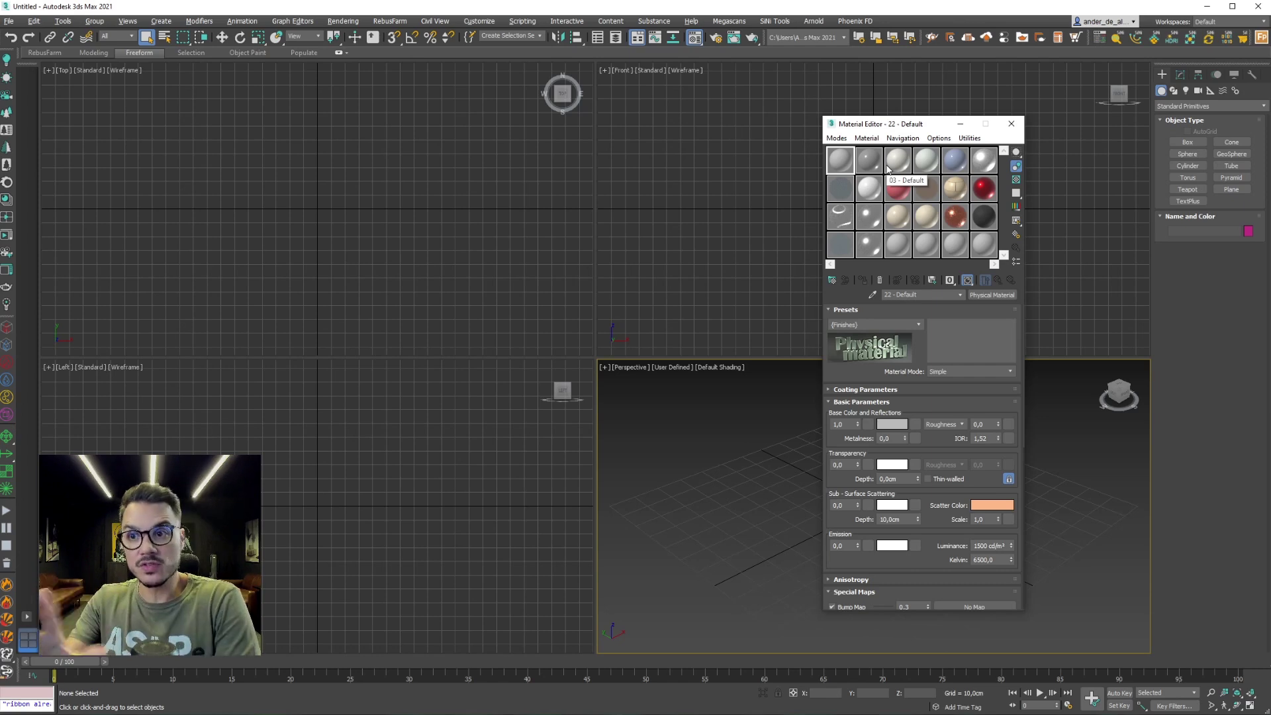
pyautogui.click(1010, 124)
pyautogui.click(463, 22)
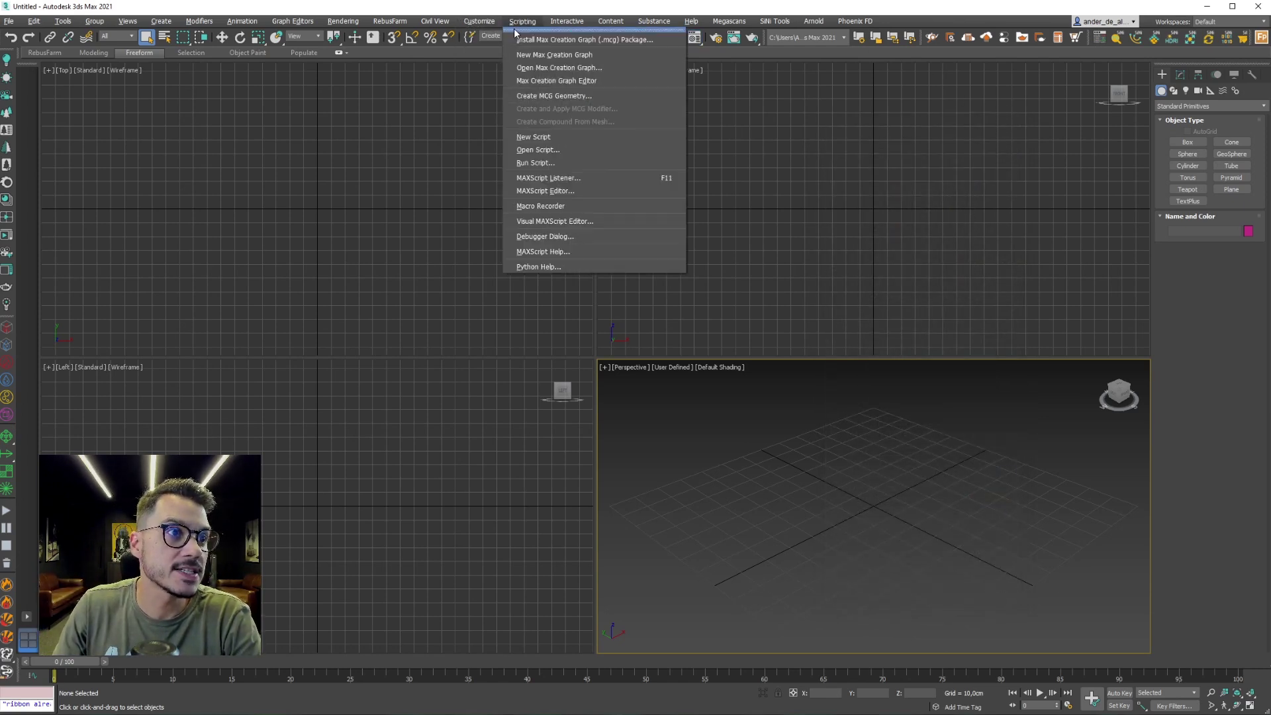
# Set Max.Legacy as the initial defaults in the Custom Defaults Switcher and acknowledge the restart notice.
pyautogui.click(511, 96)
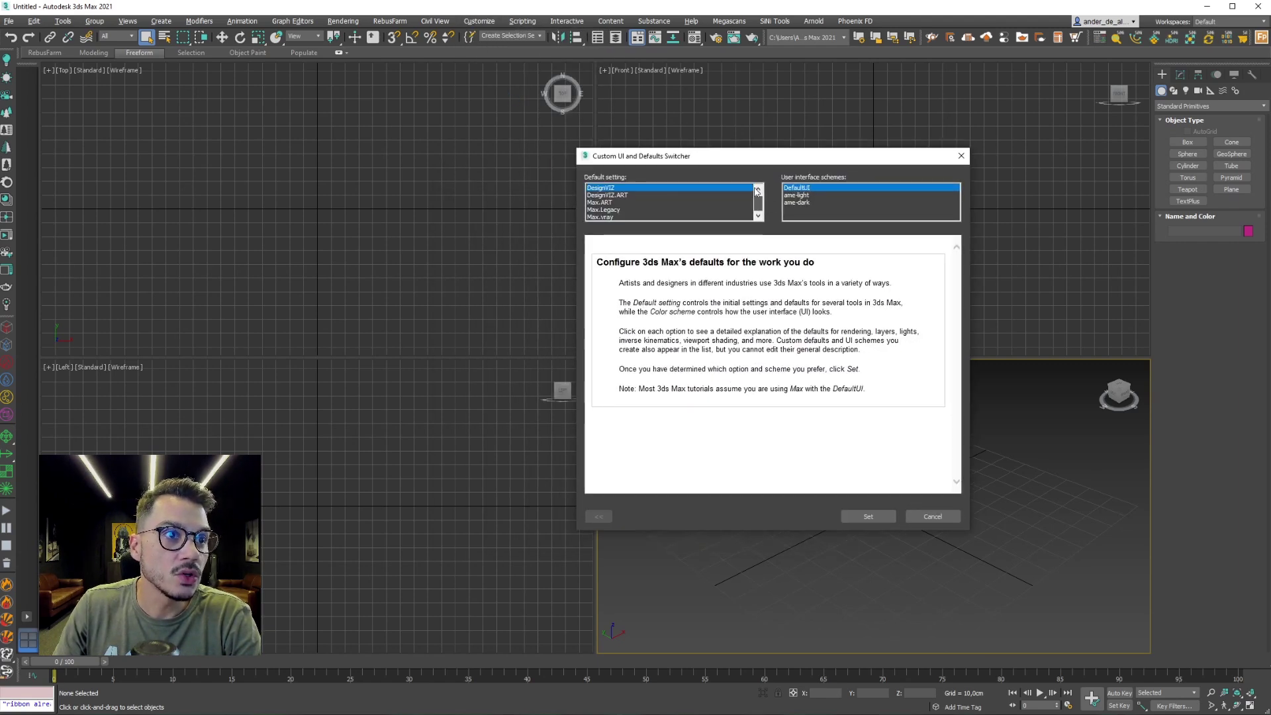
pyautogui.click(660, 189)
pyautogui.click(623, 216)
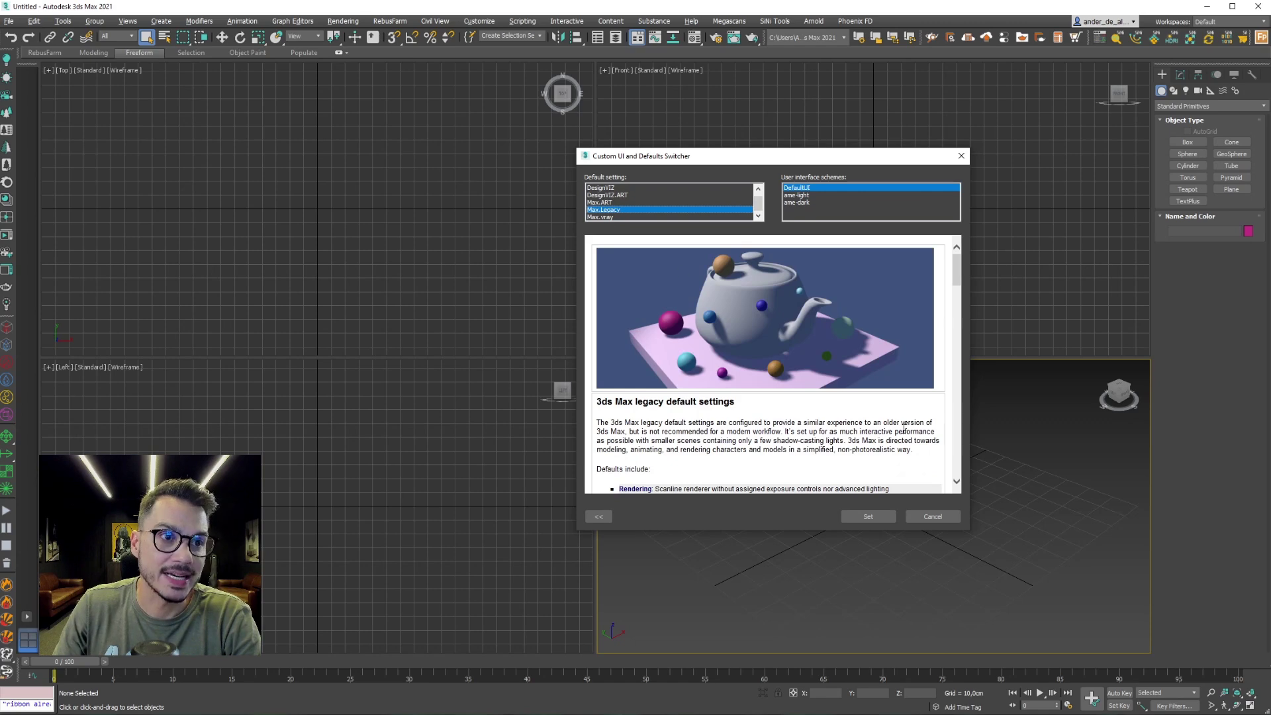
pyautogui.scroll(-5, 860, 398)
pyautogui.scroll(-5, 761, 358)
pyautogui.scroll(-5, 662, 318)
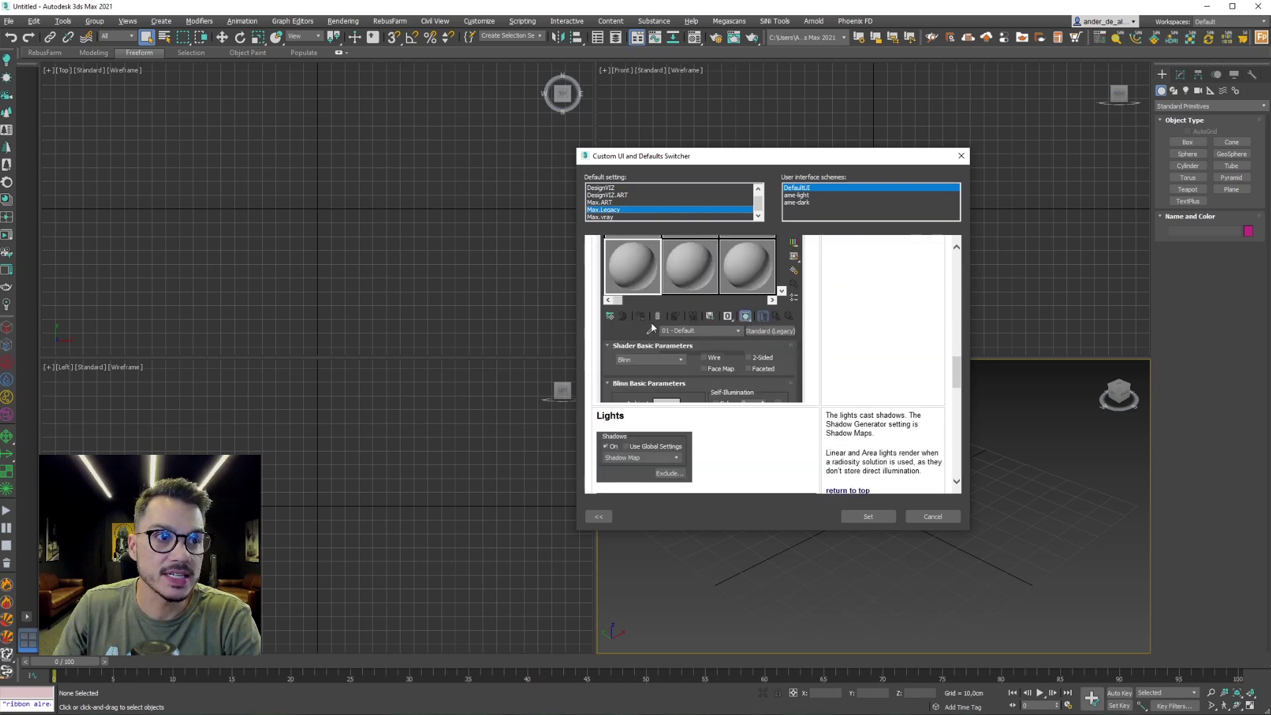
pyautogui.scroll(2, 662, 351)
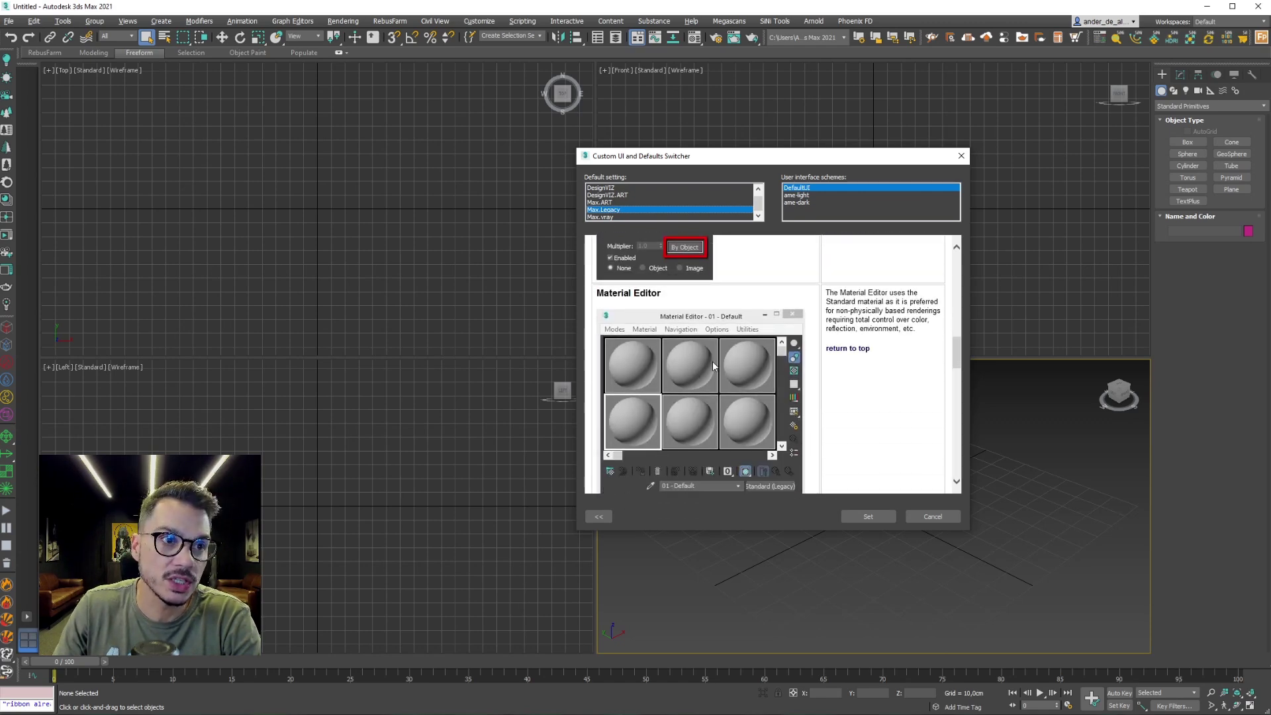
pyautogui.scroll(3, 714, 367)
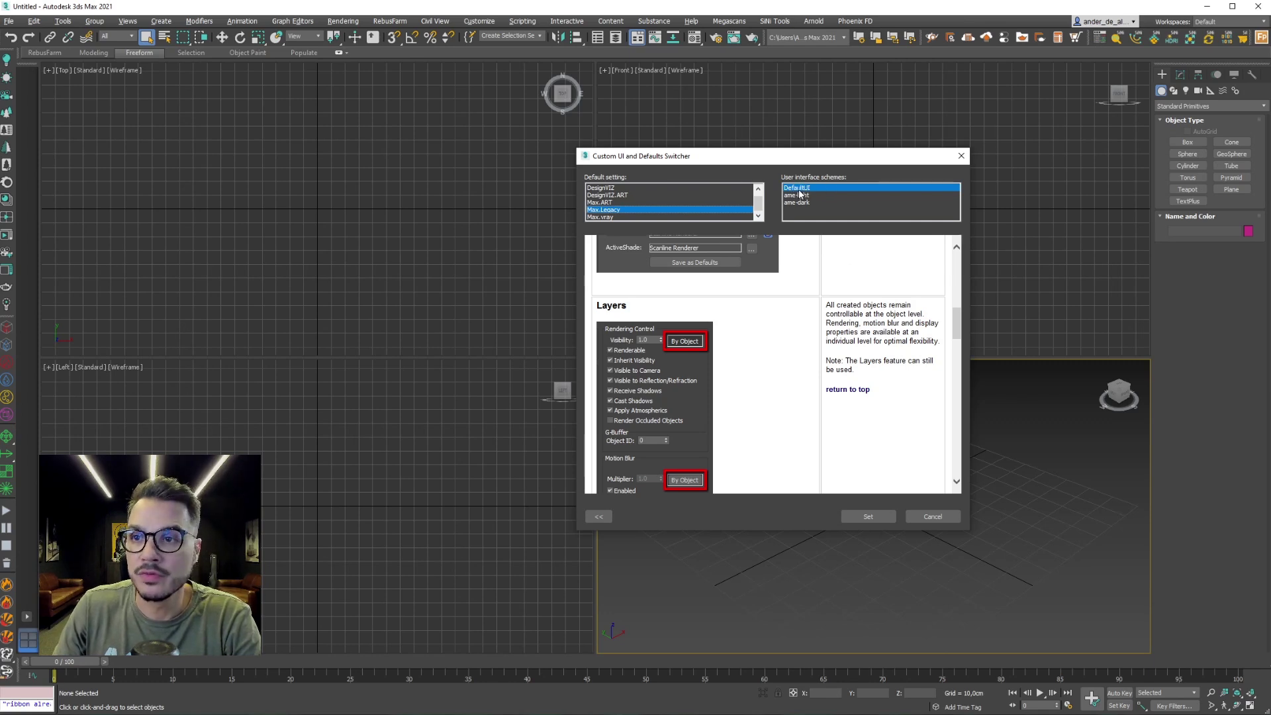
pyautogui.click(866, 520)
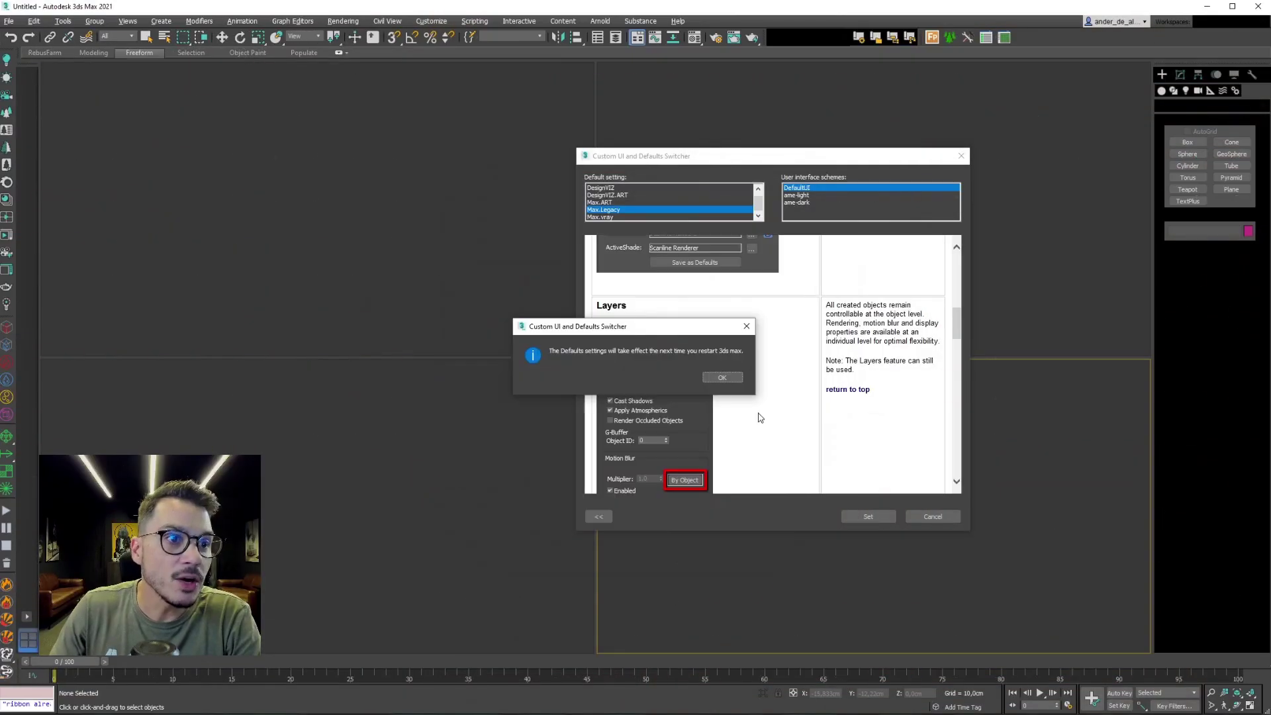
pyautogui.click(721, 379)
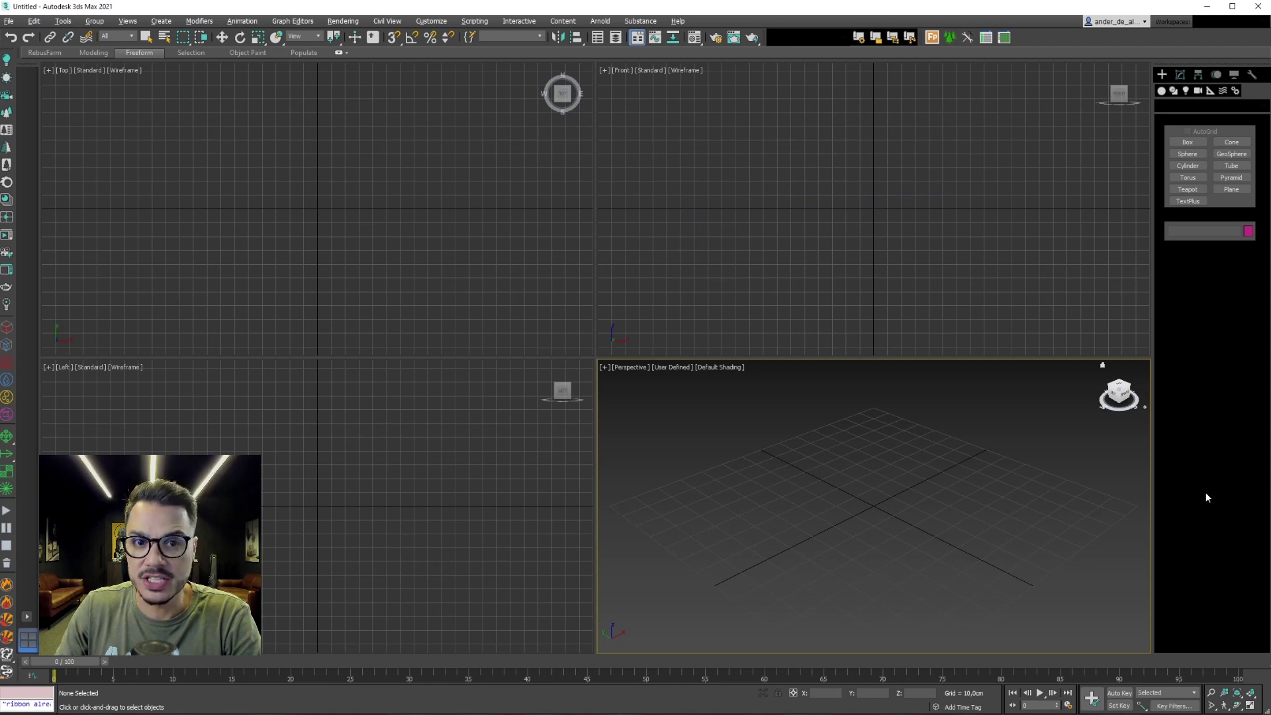
# Quit 3ds Max without saving, relaunch it, and bring up the Compact Material Editor with M.
pyautogui.click(1259, 8)
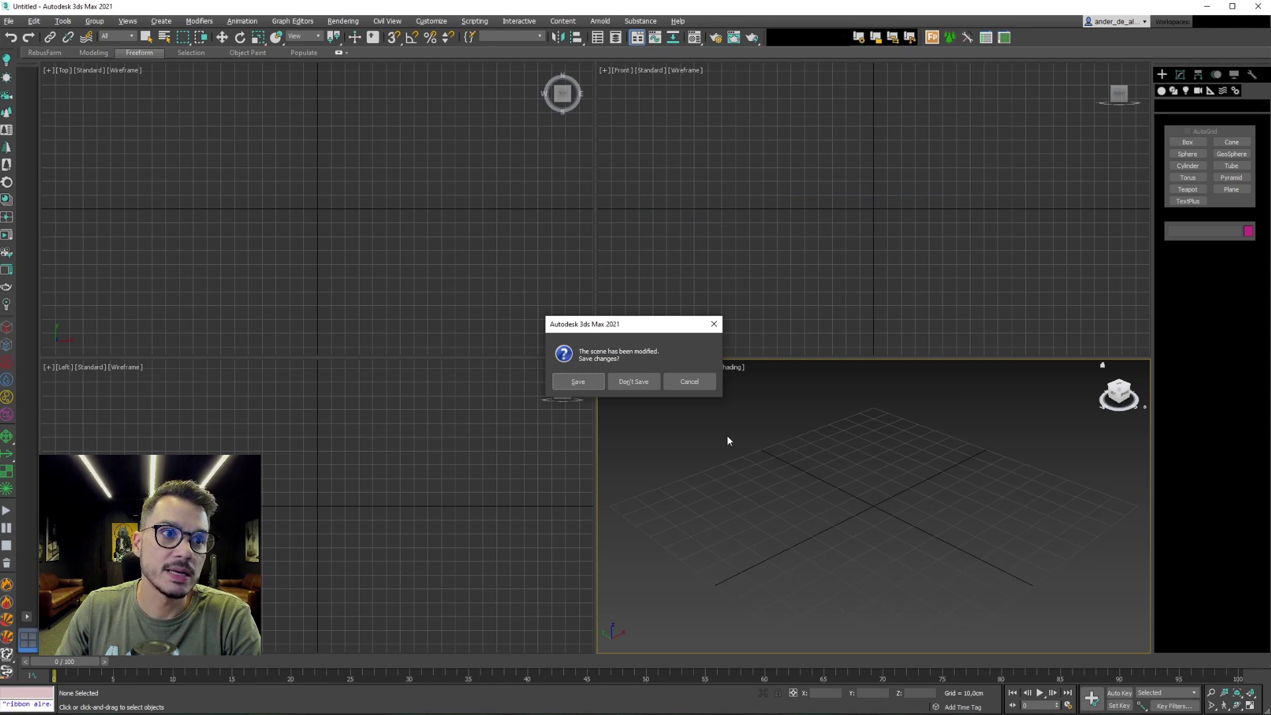
pyautogui.click(640, 387)
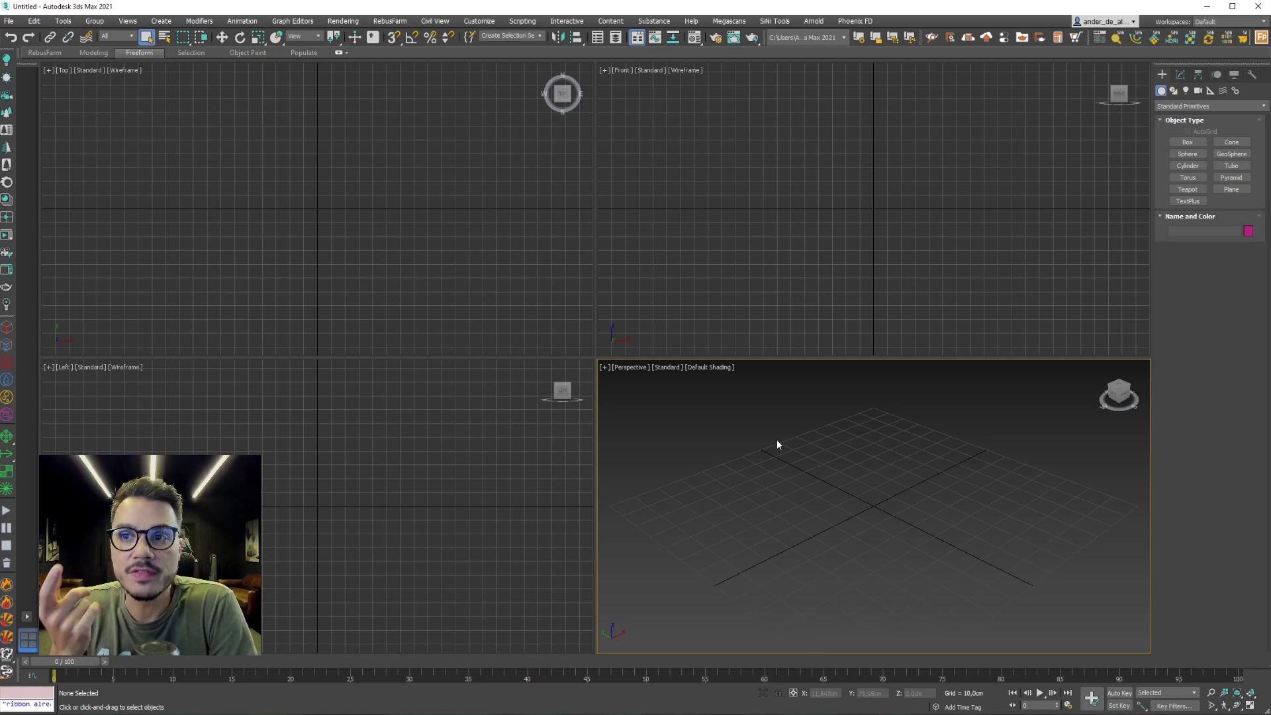
pyautogui.press('m')
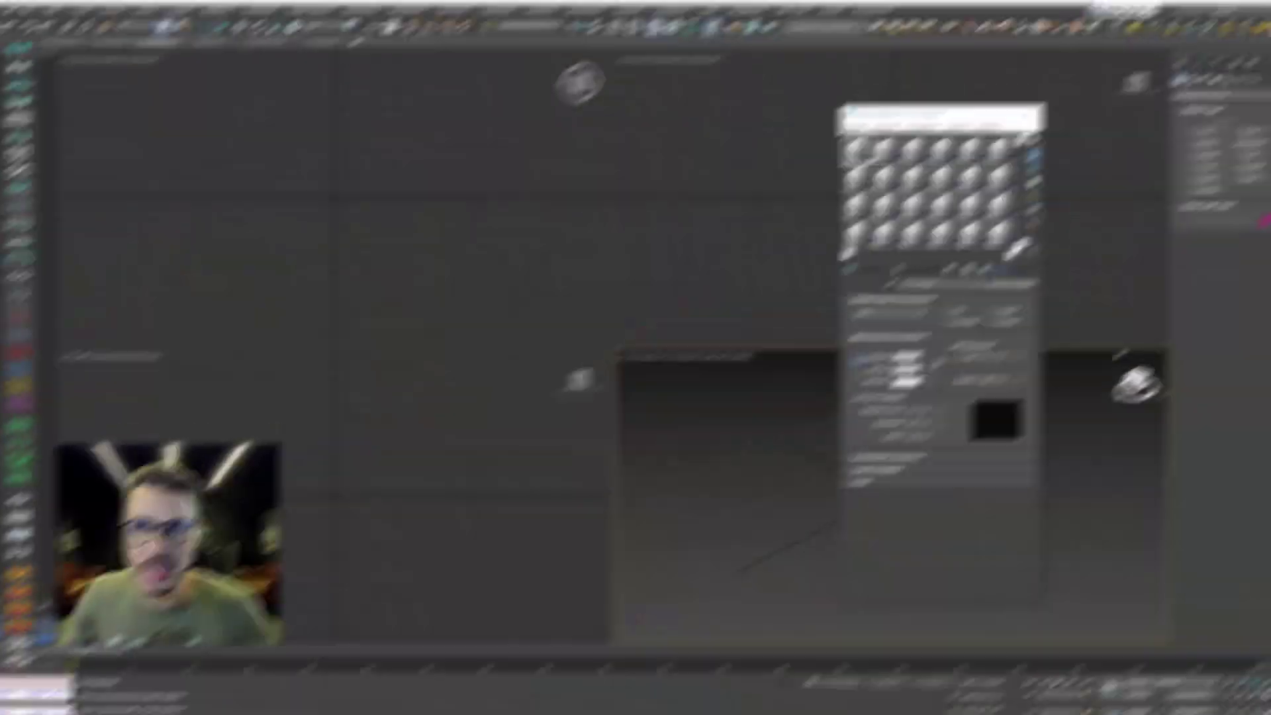
pyautogui.click(968, 138)
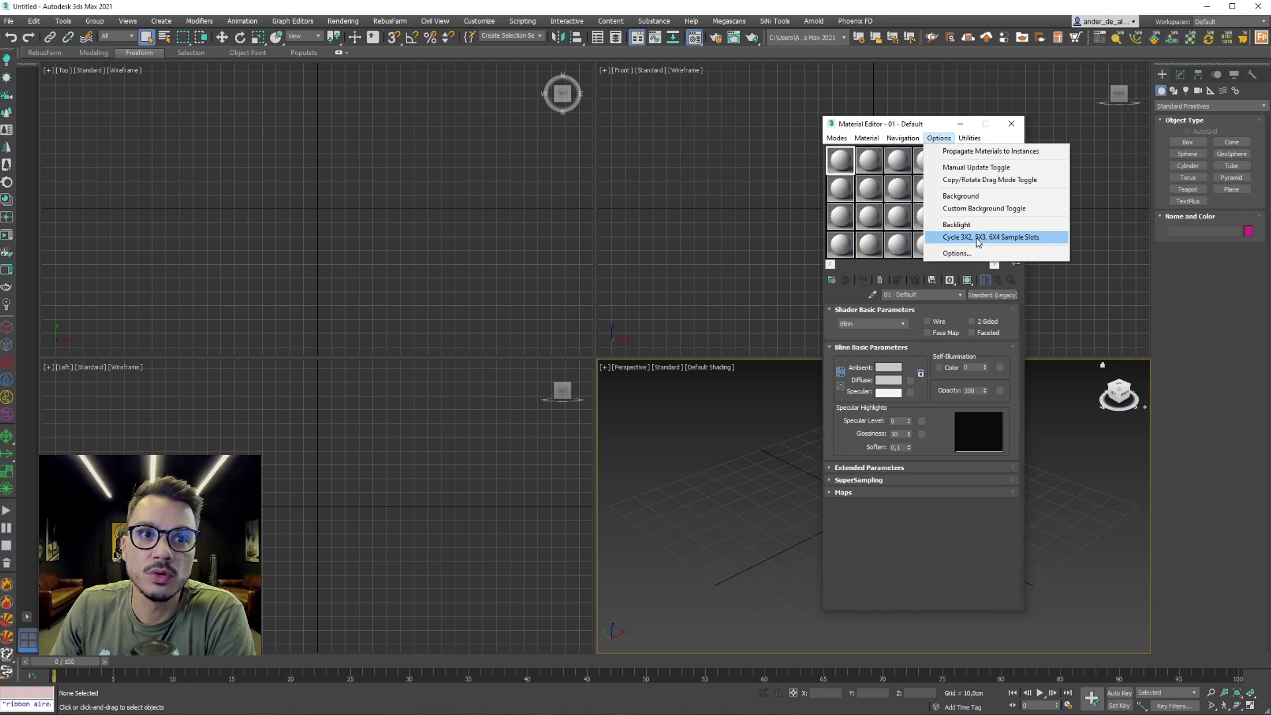
pyautogui.click(999, 240)
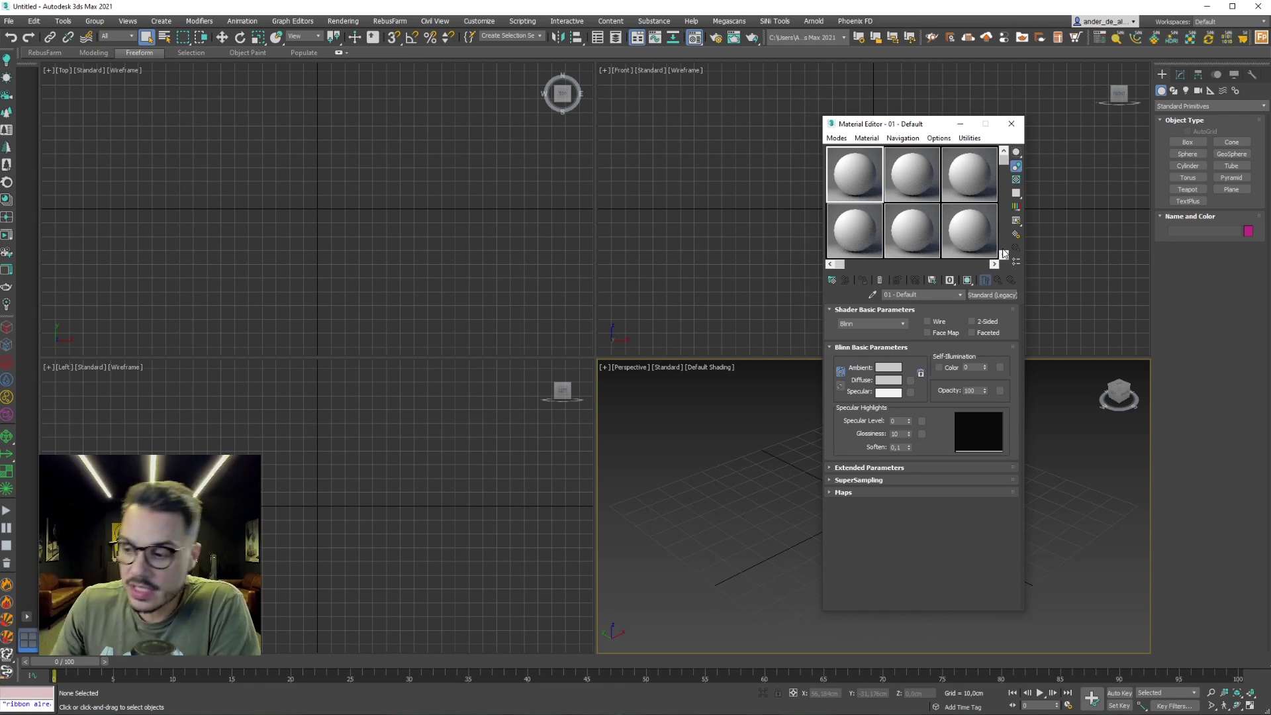
pyautogui.click(943, 142)
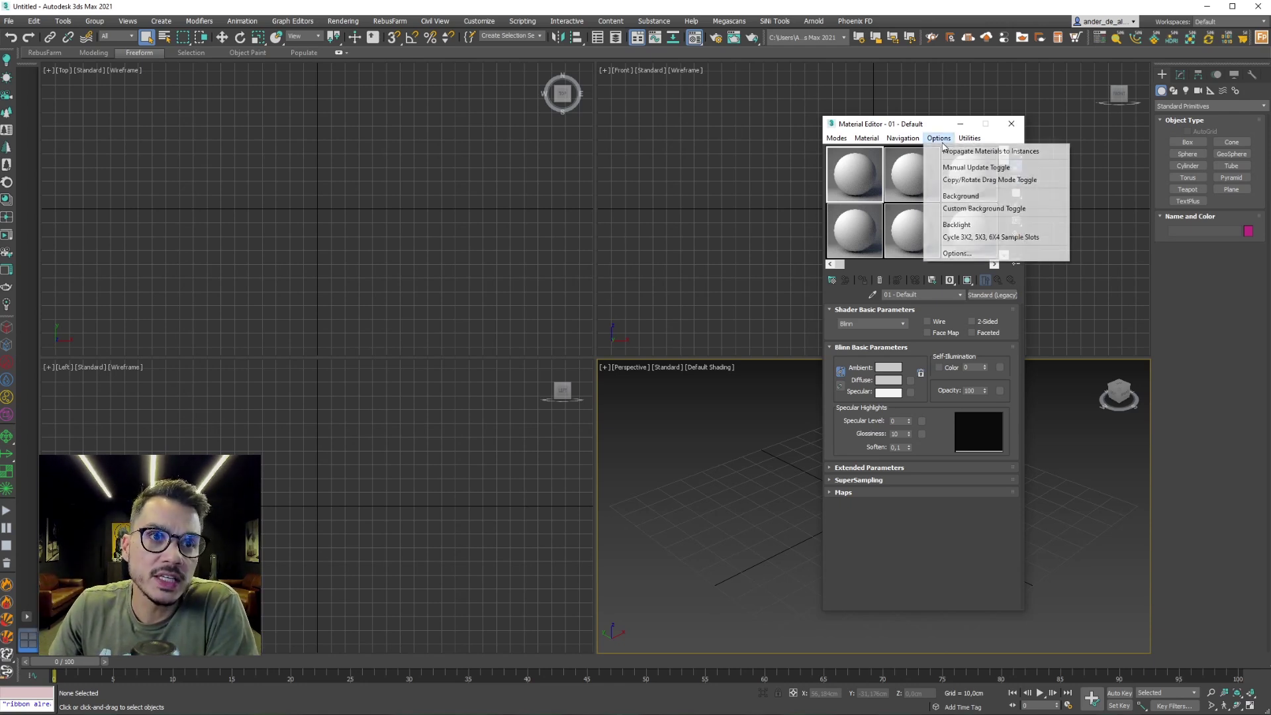
pyautogui.click(982, 240)
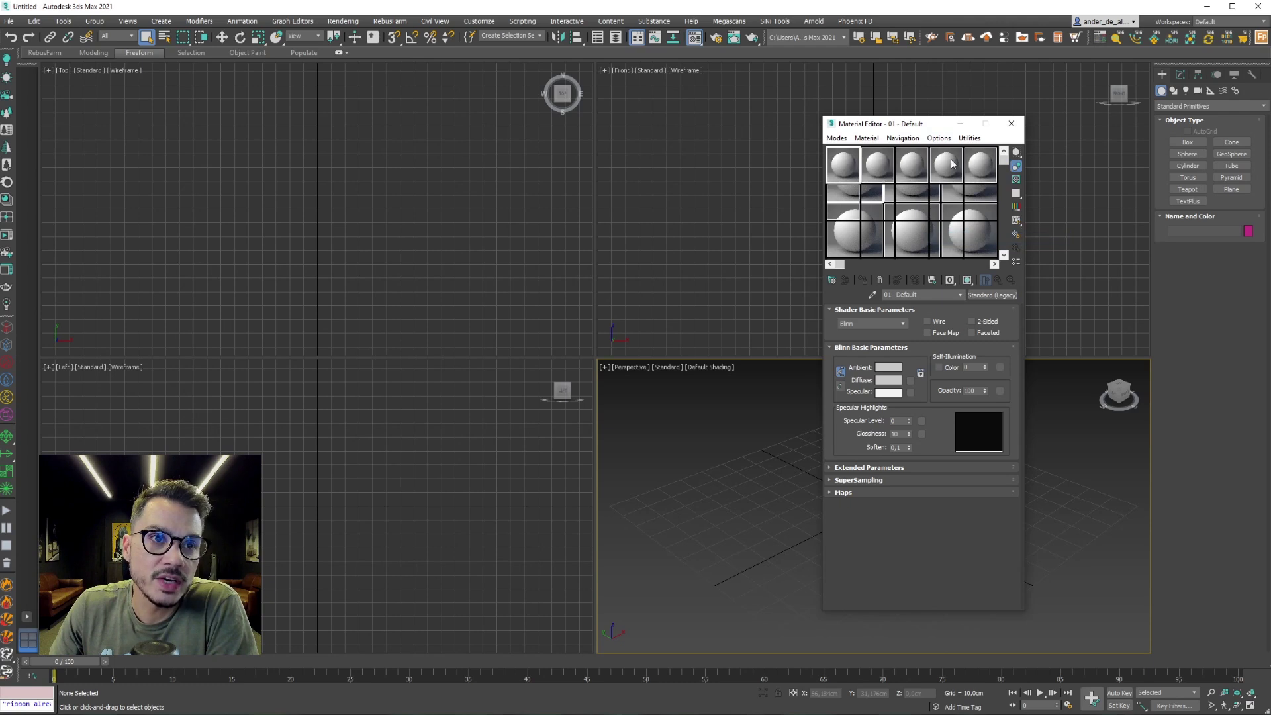
pyautogui.click(940, 139)
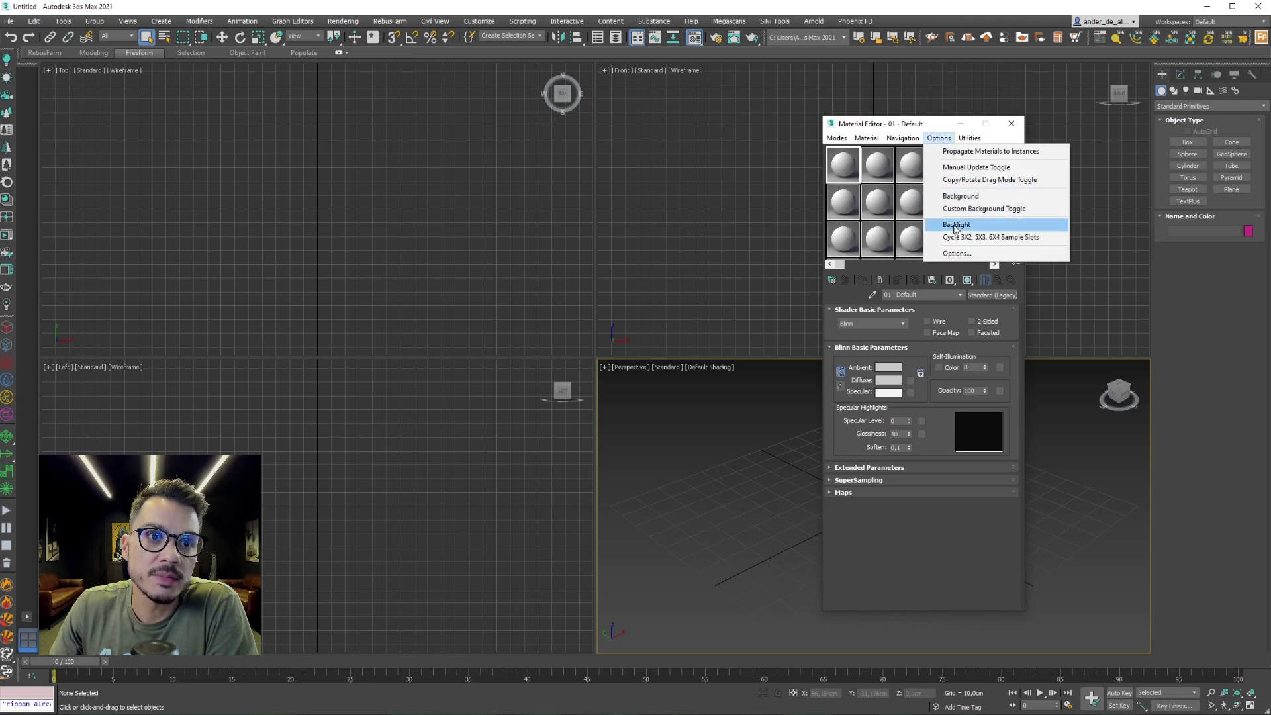
pyautogui.click(981, 237)
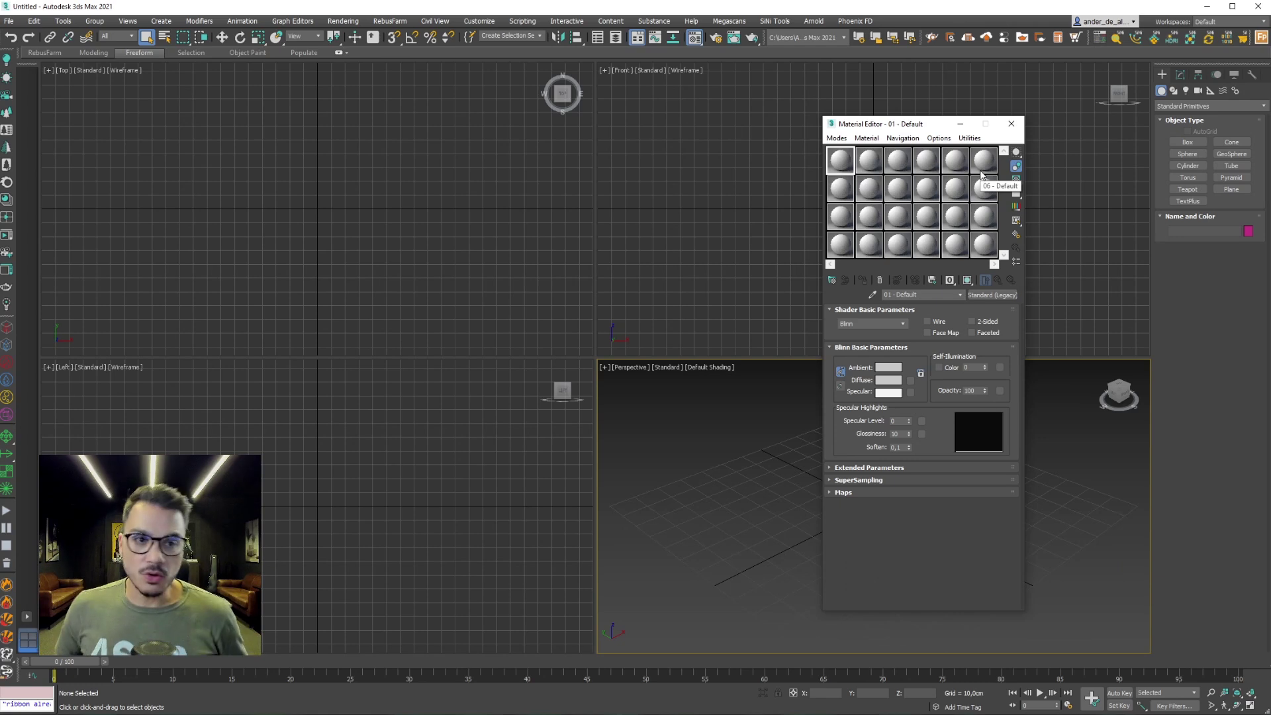
pyautogui.click(841, 165)
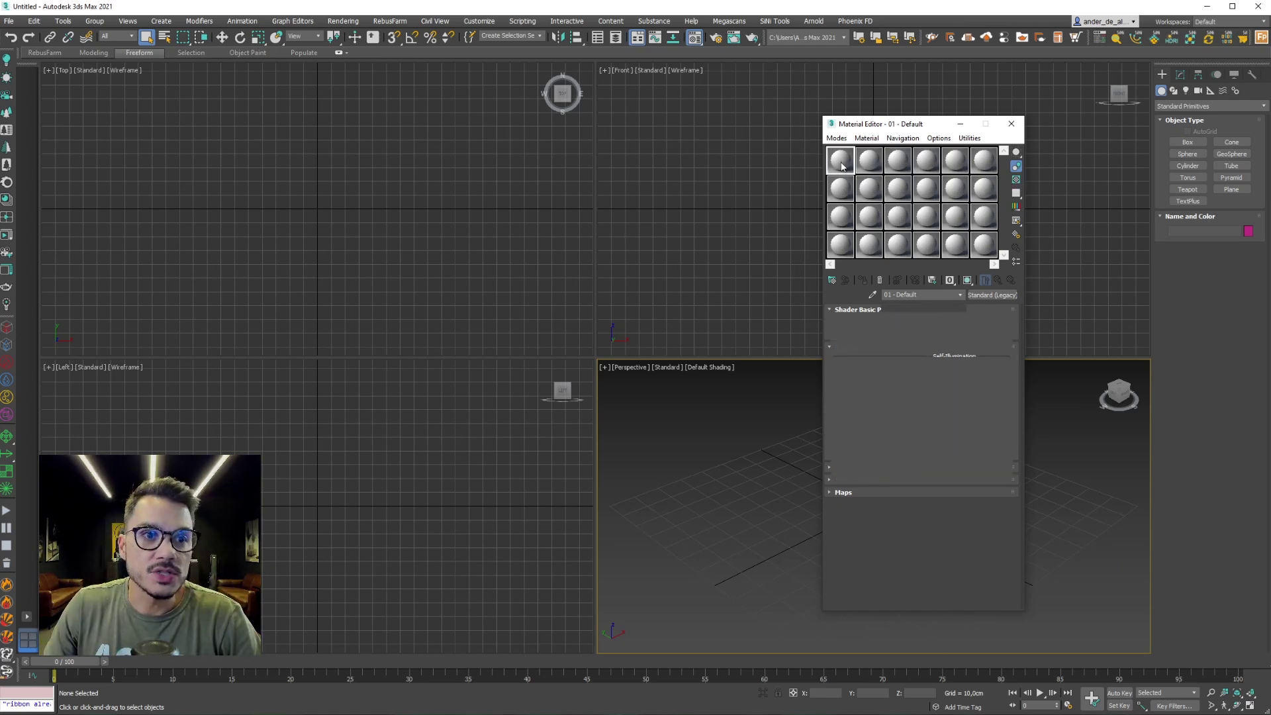
pyautogui.click(931, 229)
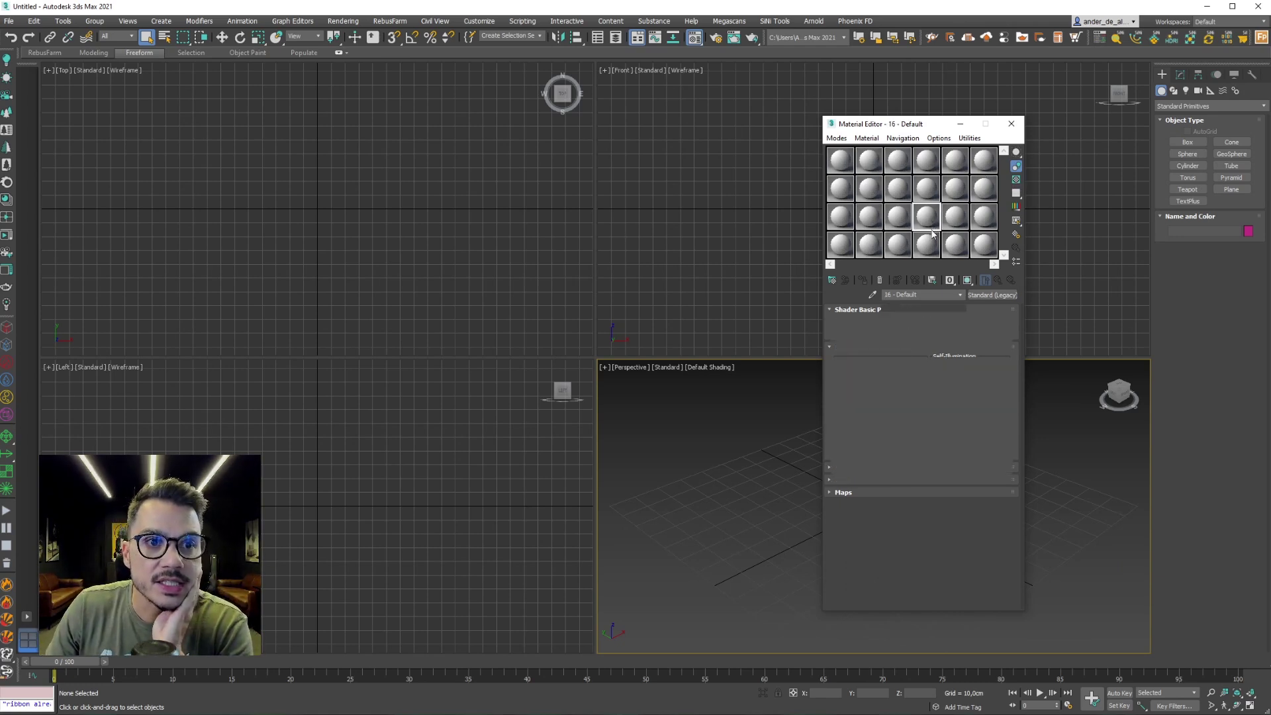
pyautogui.click(933, 198)
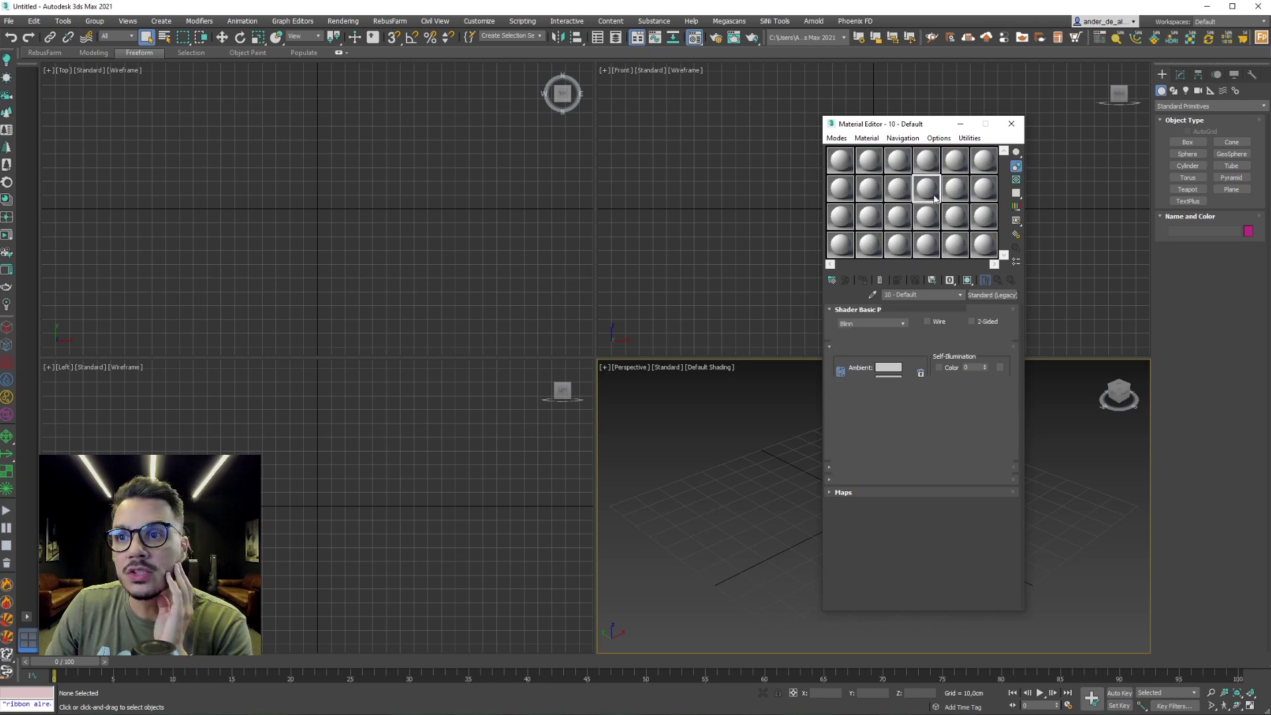
# Inspect which production renderer is assigned in Render Setup.
pyautogui.click(714, 41)
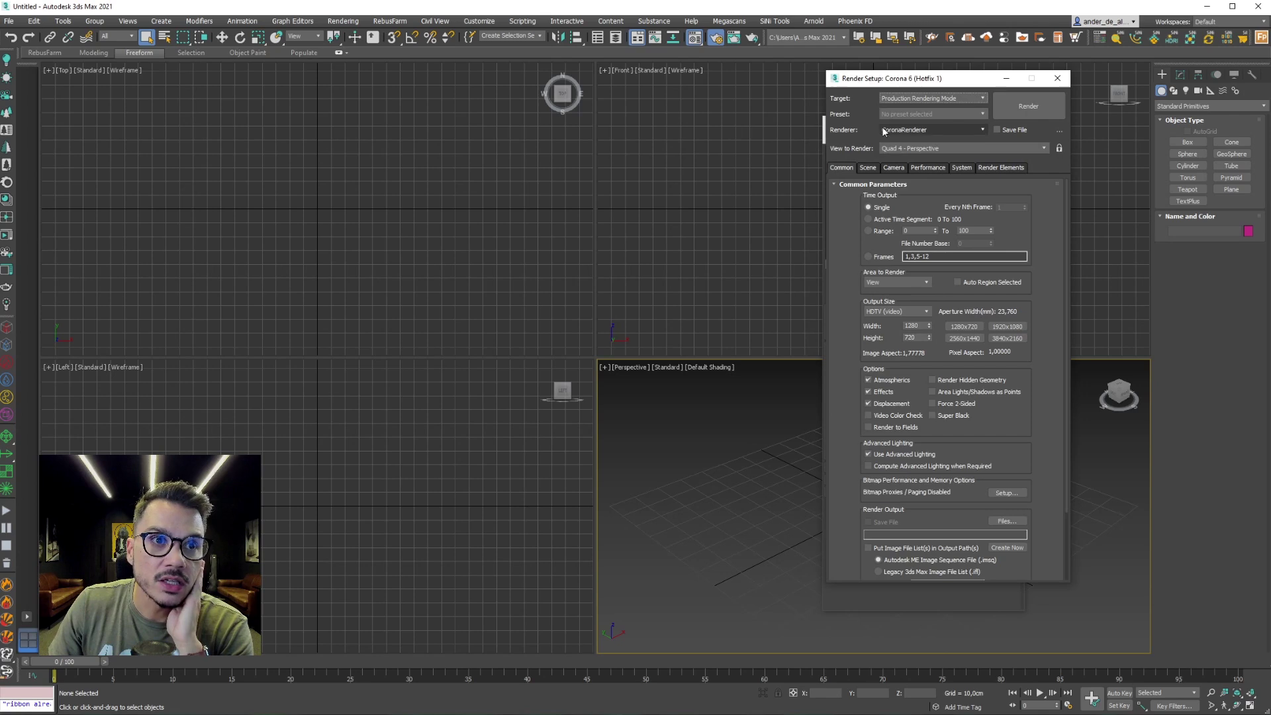
pyautogui.click(940, 133)
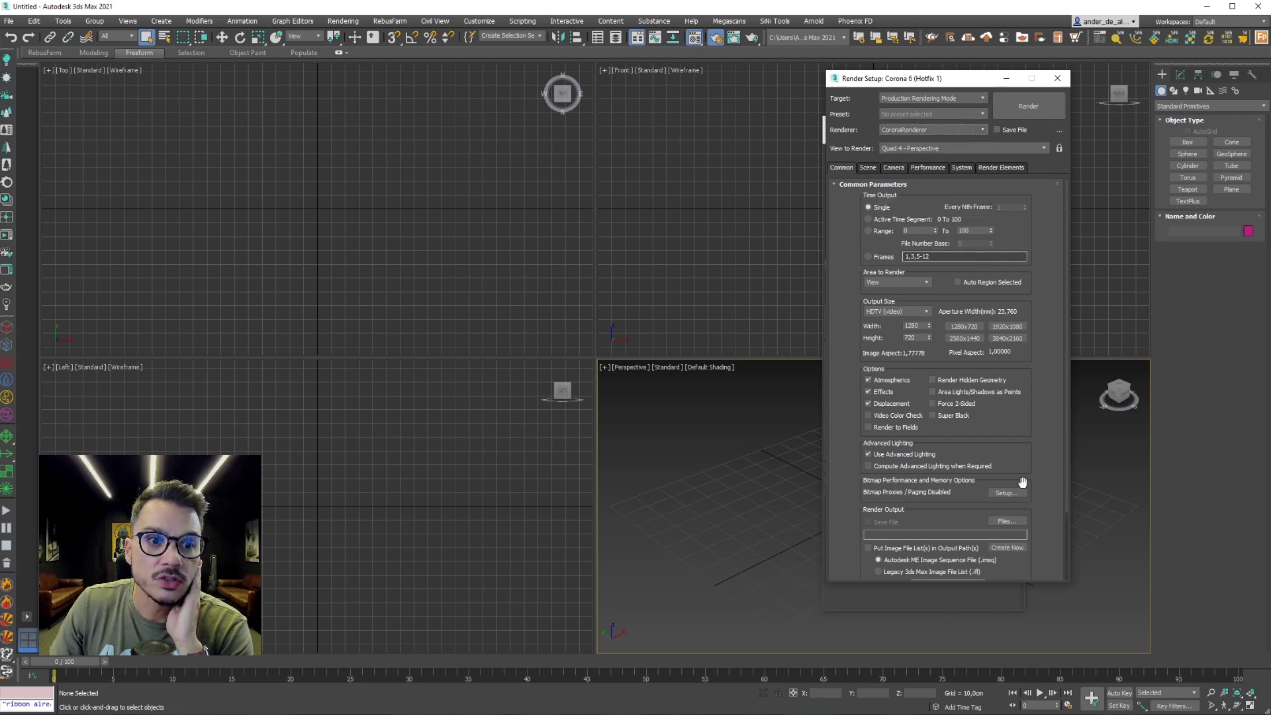
pyautogui.scroll(-3, 1031, 546)
pyautogui.click(943, 575)
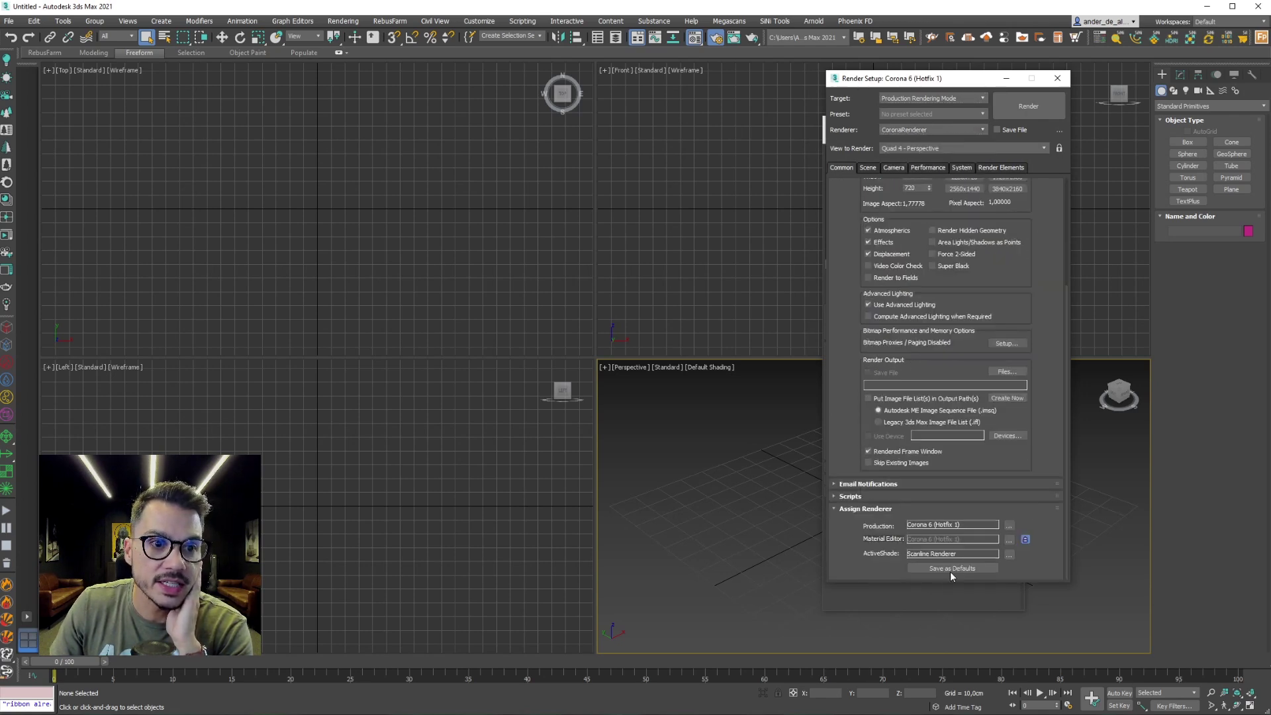
pyautogui.click(1058, 78)
# Change sample slot 01 to a CoronaMtl from the Materials > Corona browser group.
pyautogui.press('m')
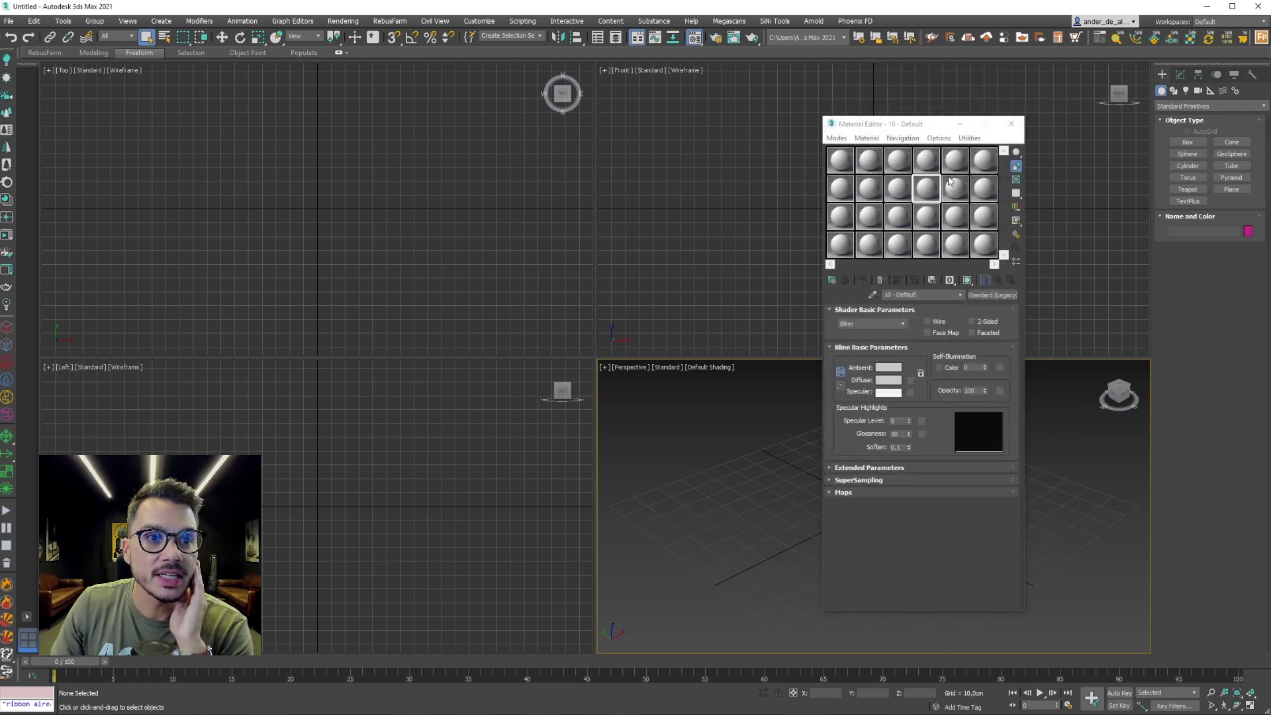
pyautogui.click(838, 169)
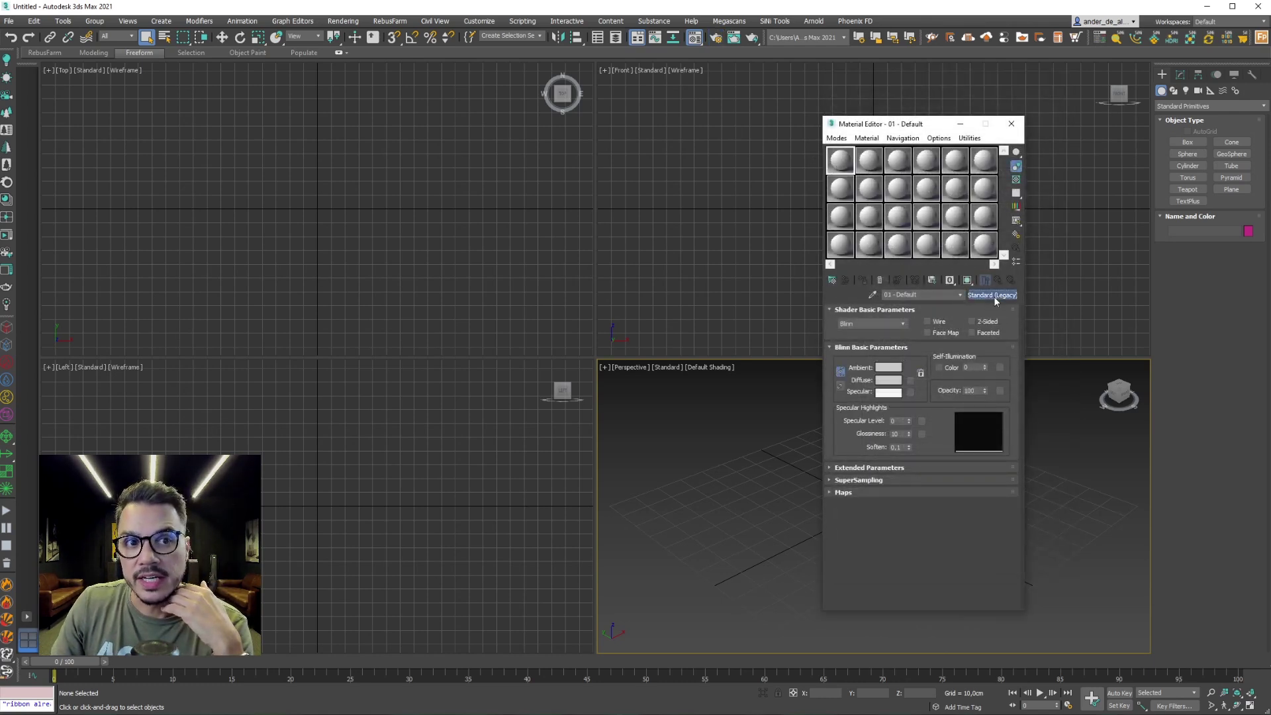
pyautogui.click(994, 296)
pyautogui.click(252, 65)
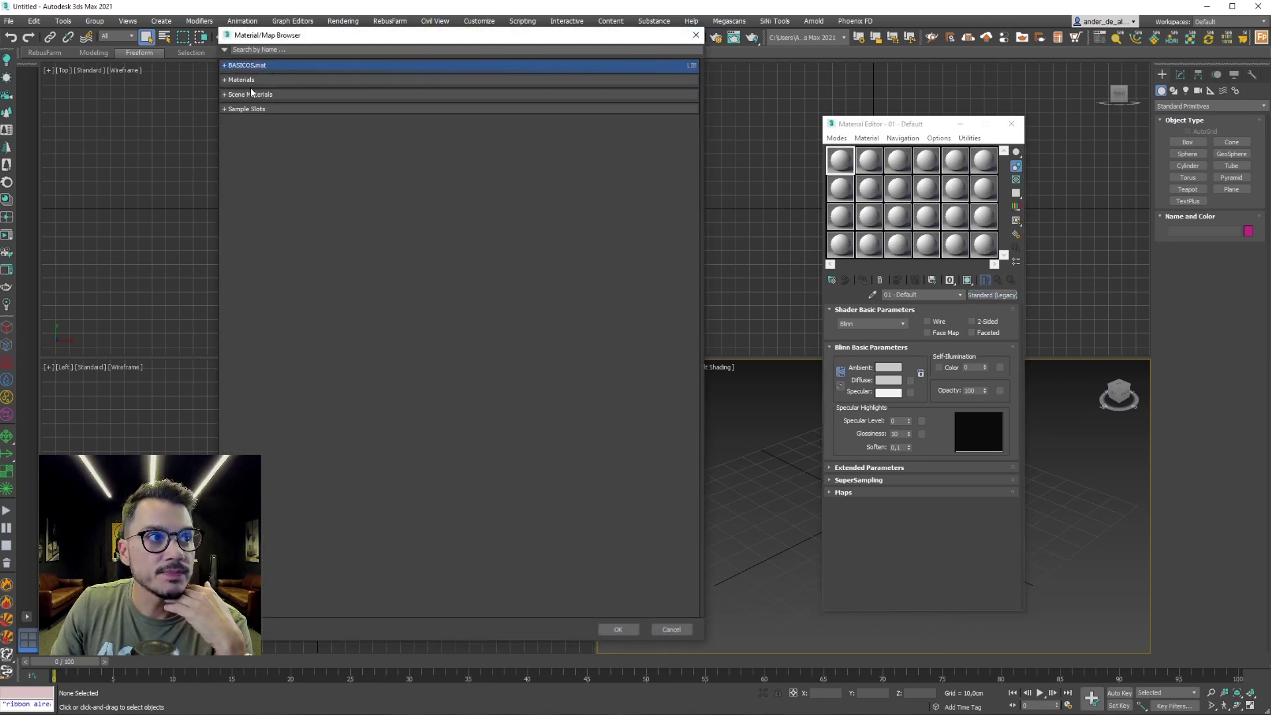
pyautogui.click(257, 80)
pyautogui.click(277, 122)
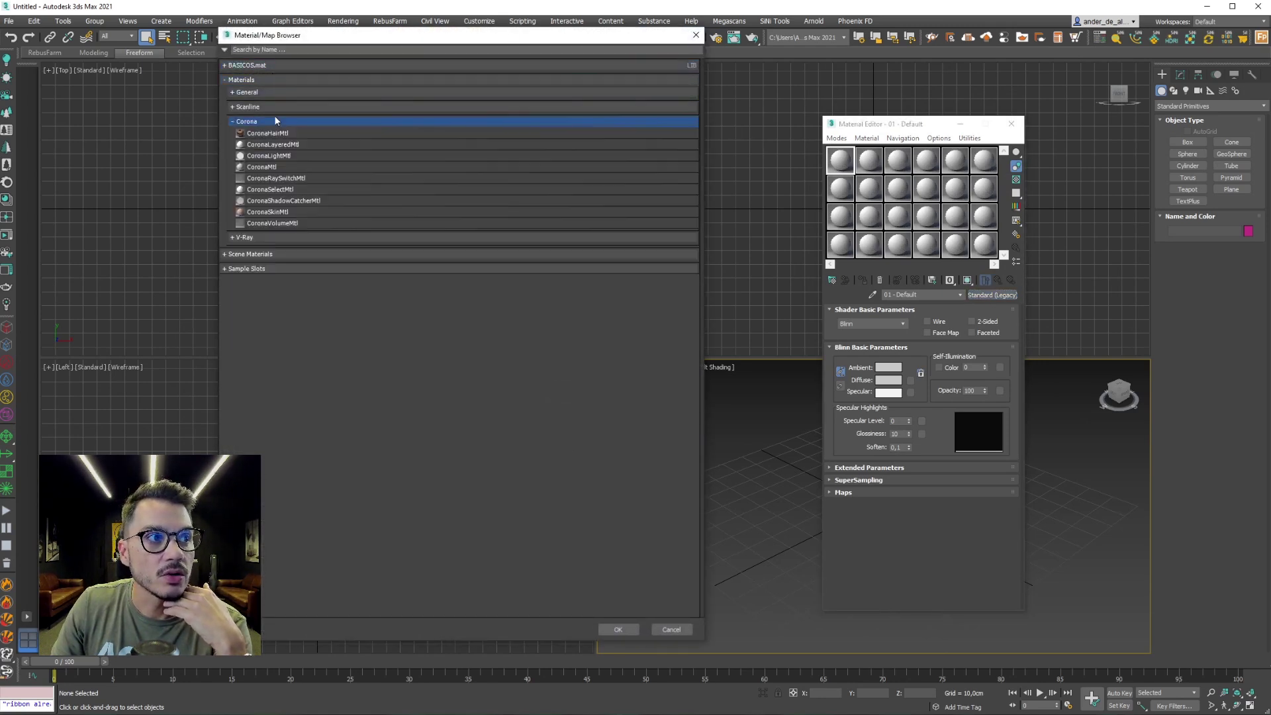
pyautogui.doubleClick(262, 167)
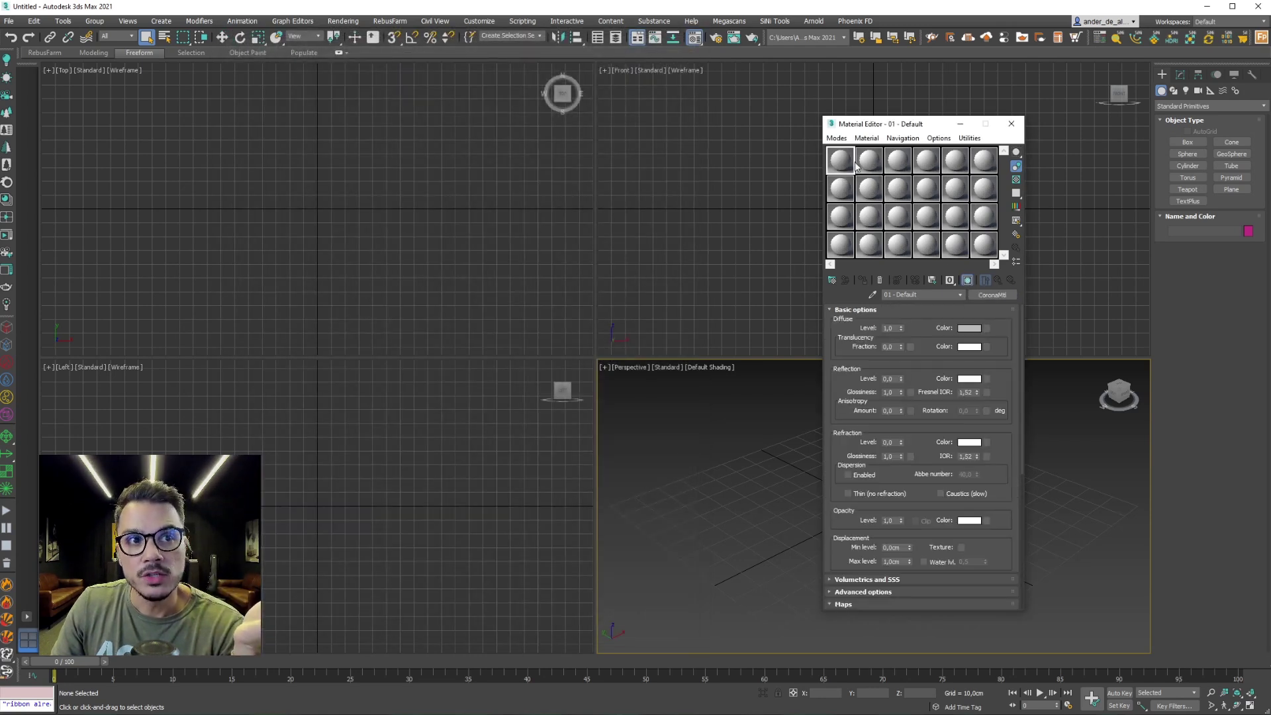
pyautogui.click(870, 161)
pyautogui.click(869, 161)
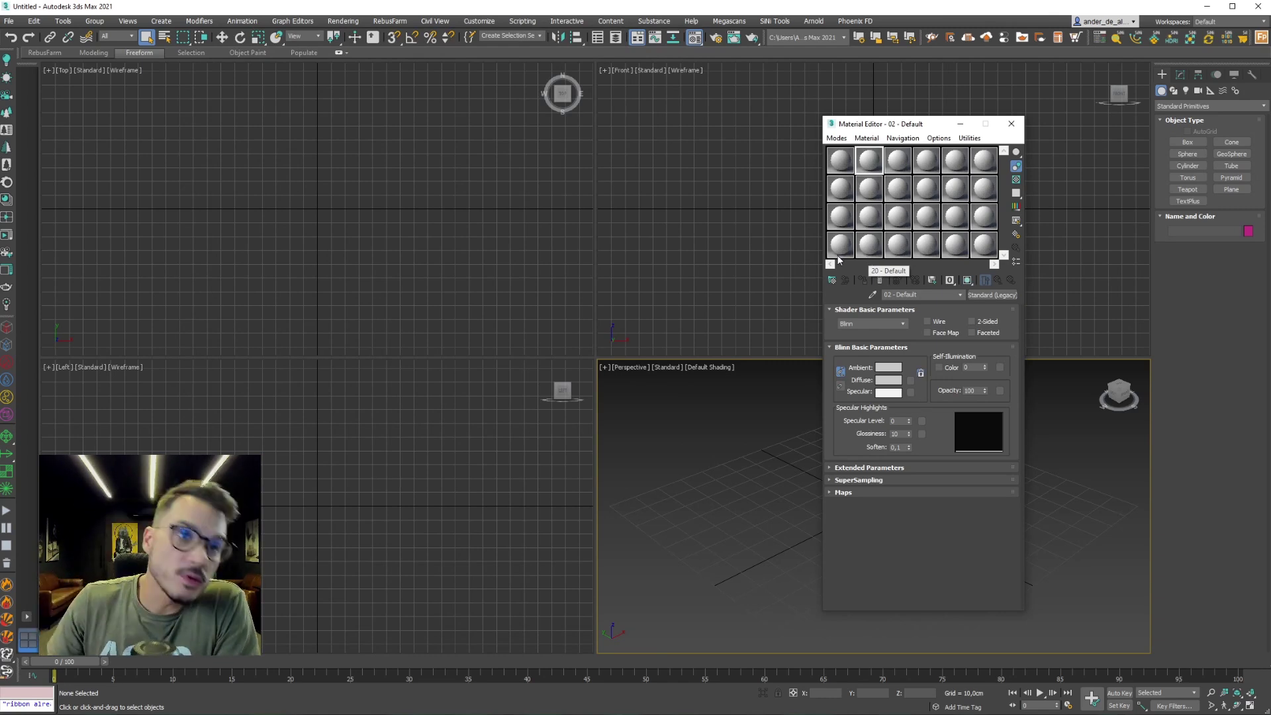
# Convert everything to CoronaMtl with Corona Converter and verify slots 09 and 22 changed.
pyautogui.click(7, 188)
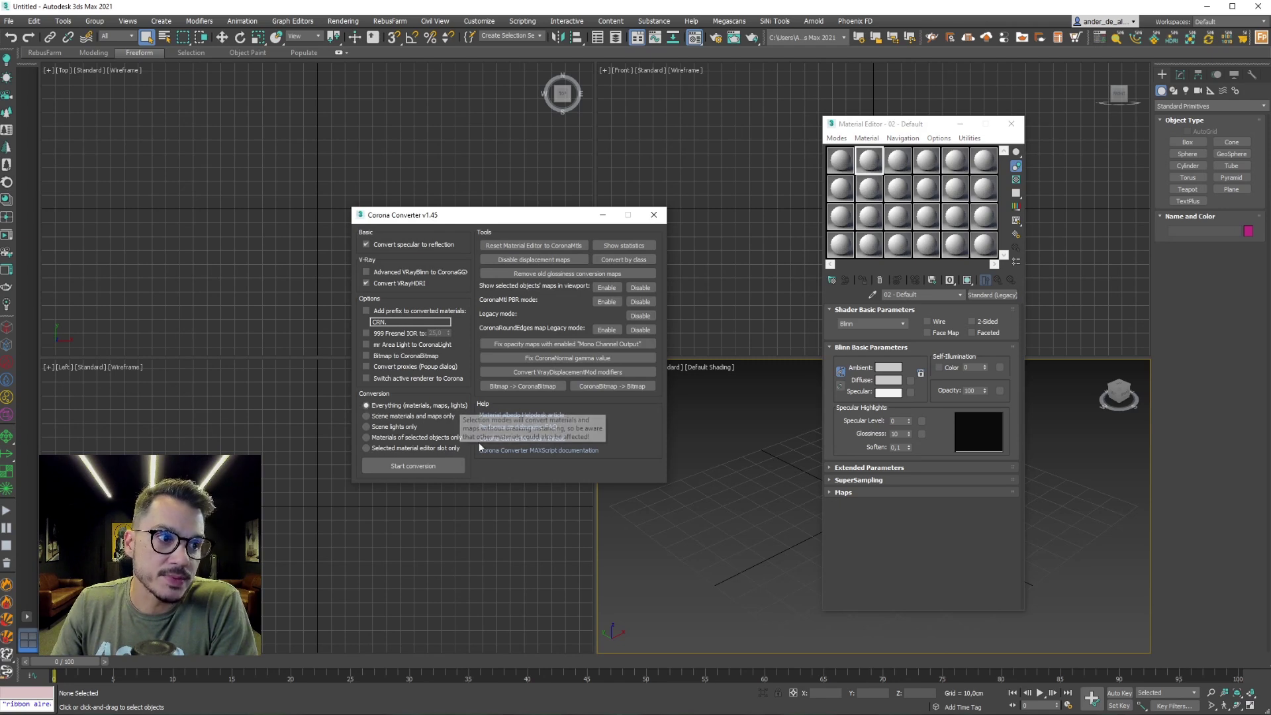
pyautogui.click(407, 466)
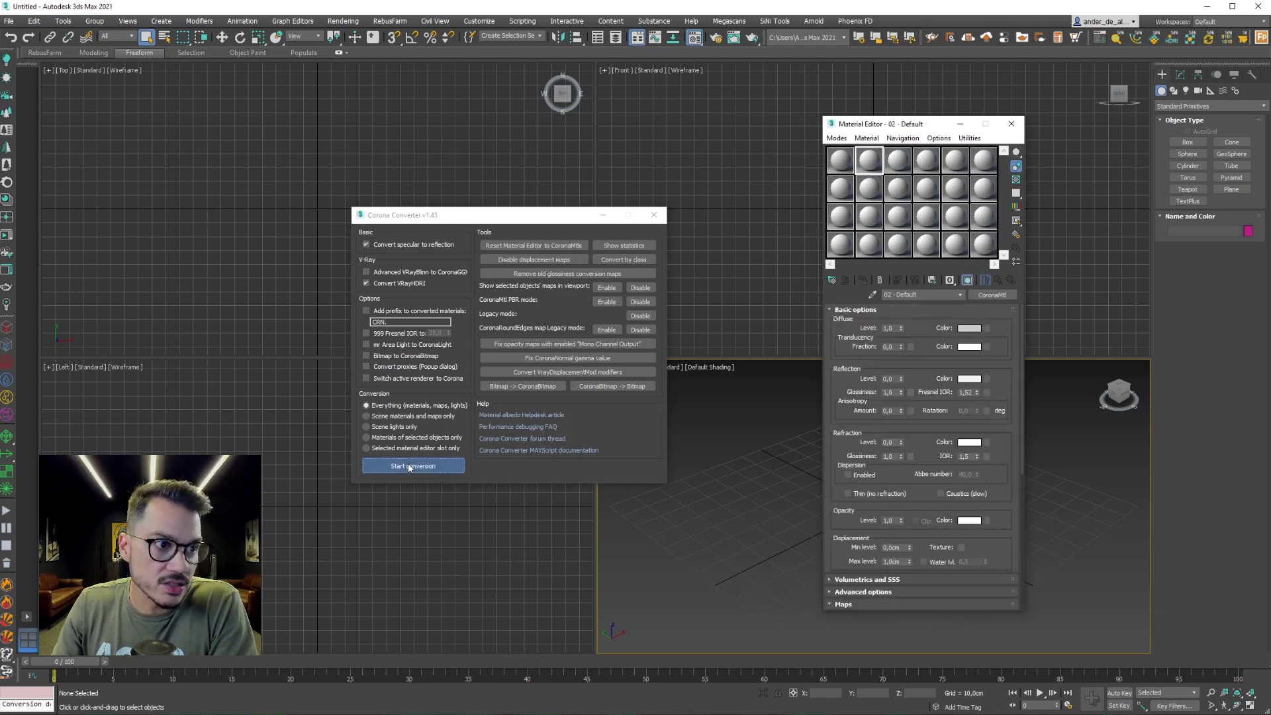
pyautogui.click(654, 217)
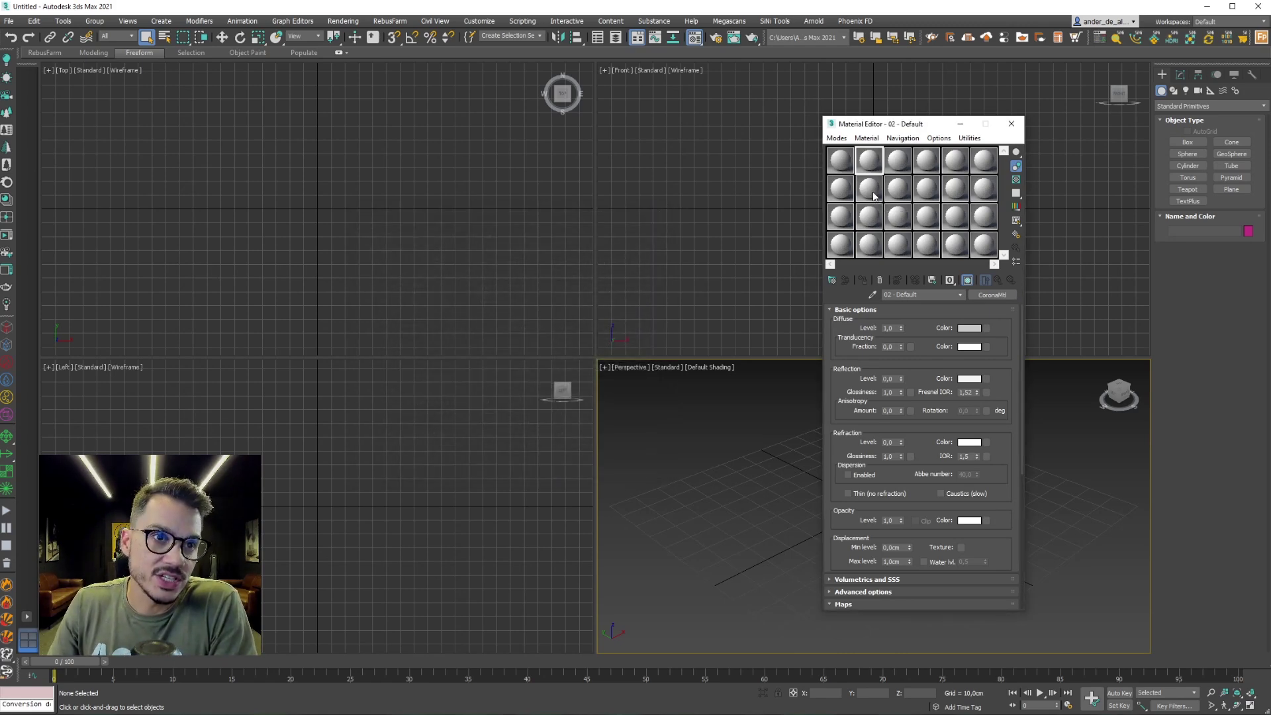
pyautogui.click(898, 189)
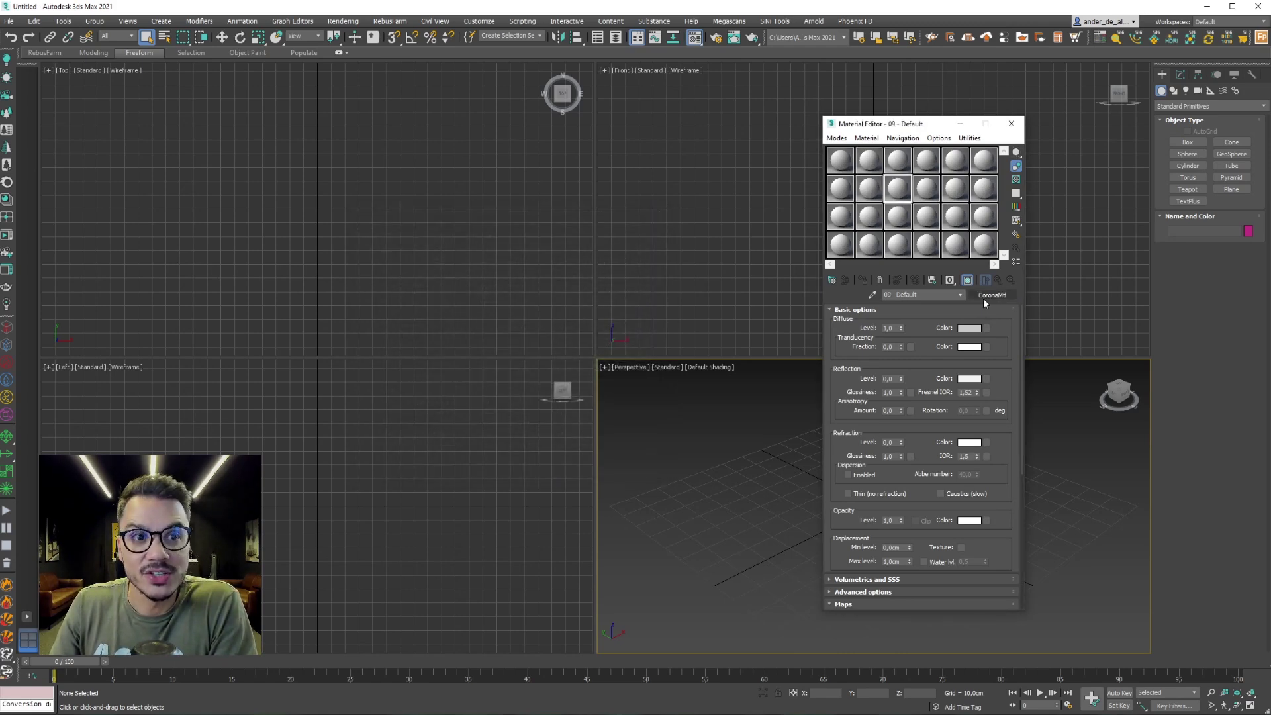
pyautogui.click(925, 251)
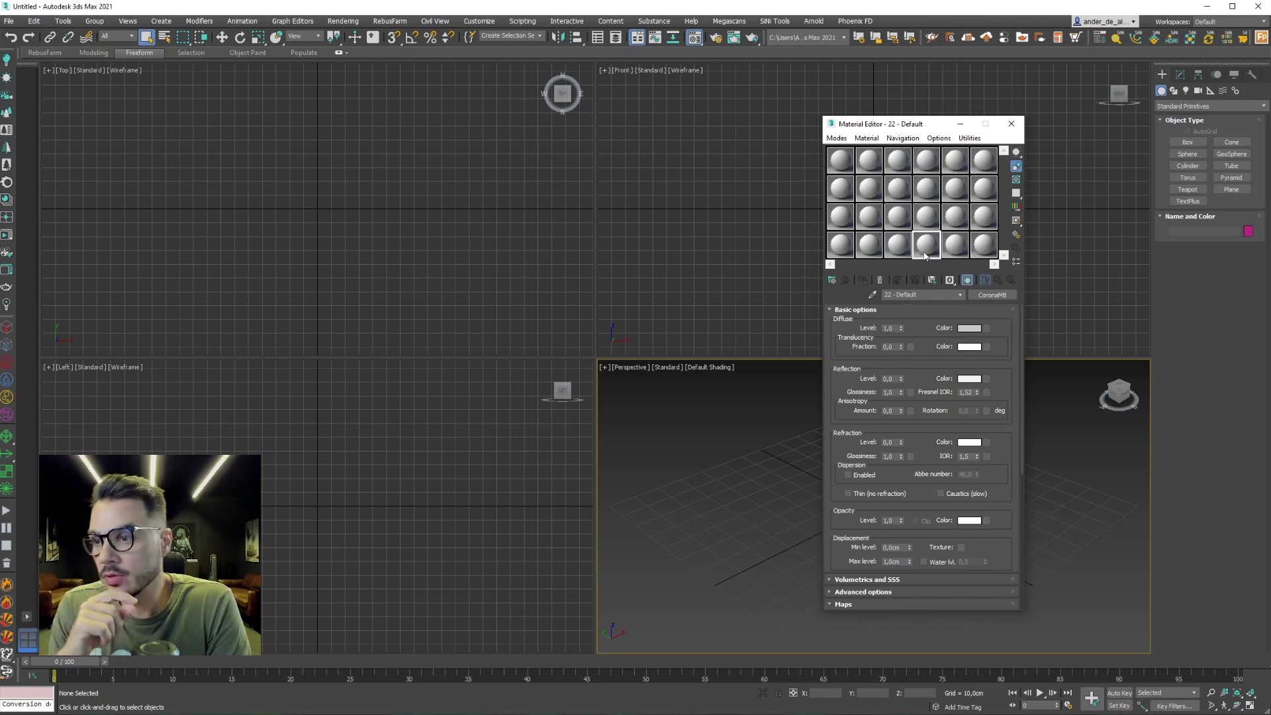
pyautogui.click(841, 161)
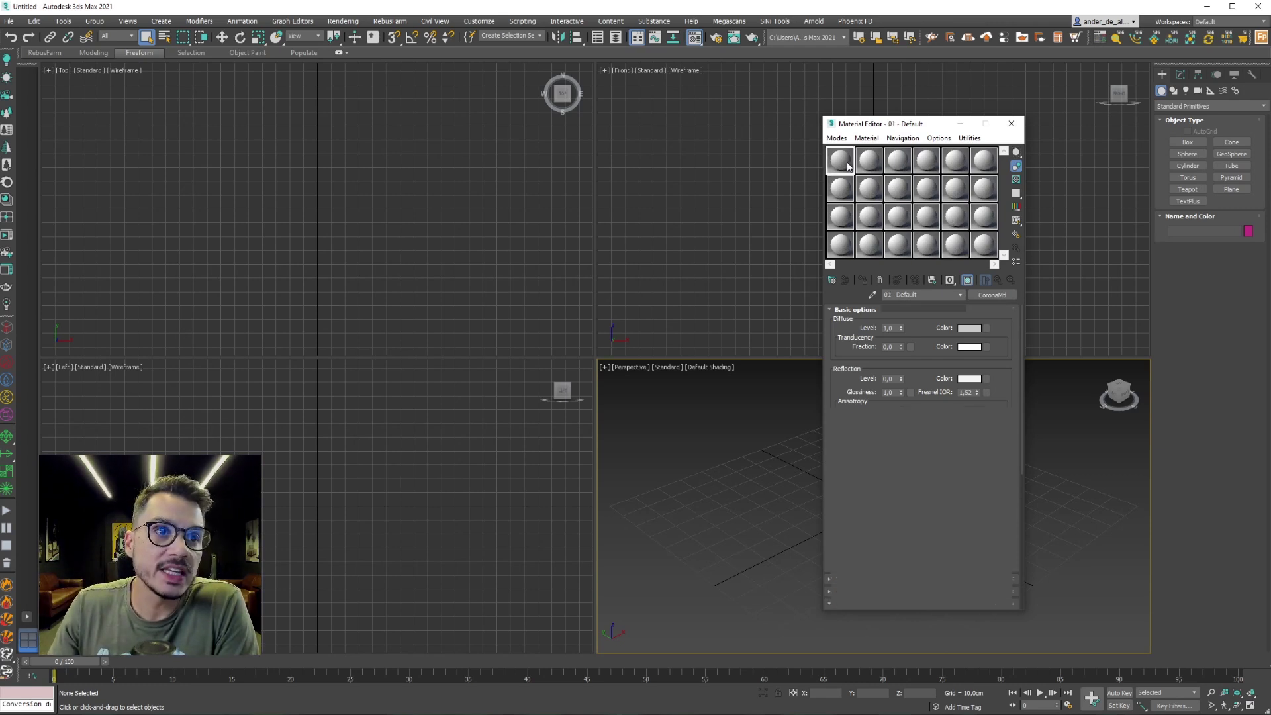
pyautogui.click(969, 328)
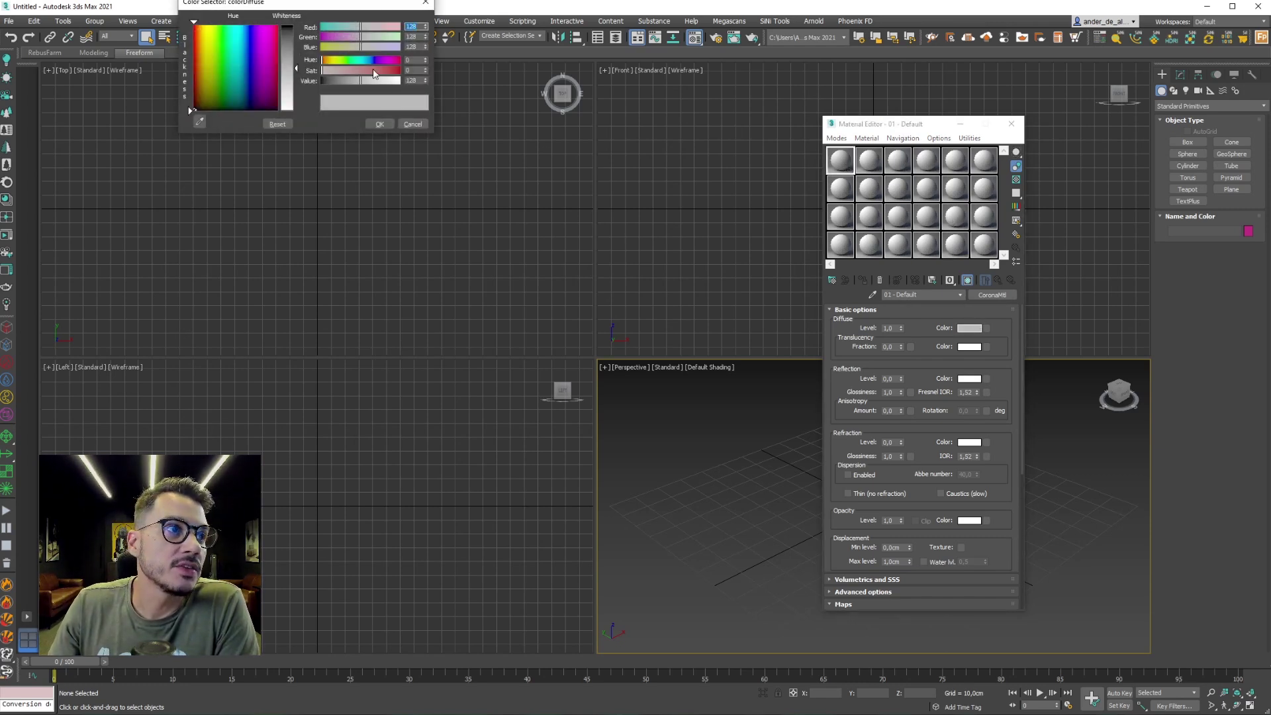
# Give slot 01's CoronaMtl a red diffuse colour and slot 24's a blue one.
pyautogui.moveTo(374, 73); pyautogui.dragTo(400, 70)
pyautogui.click(378, 124)
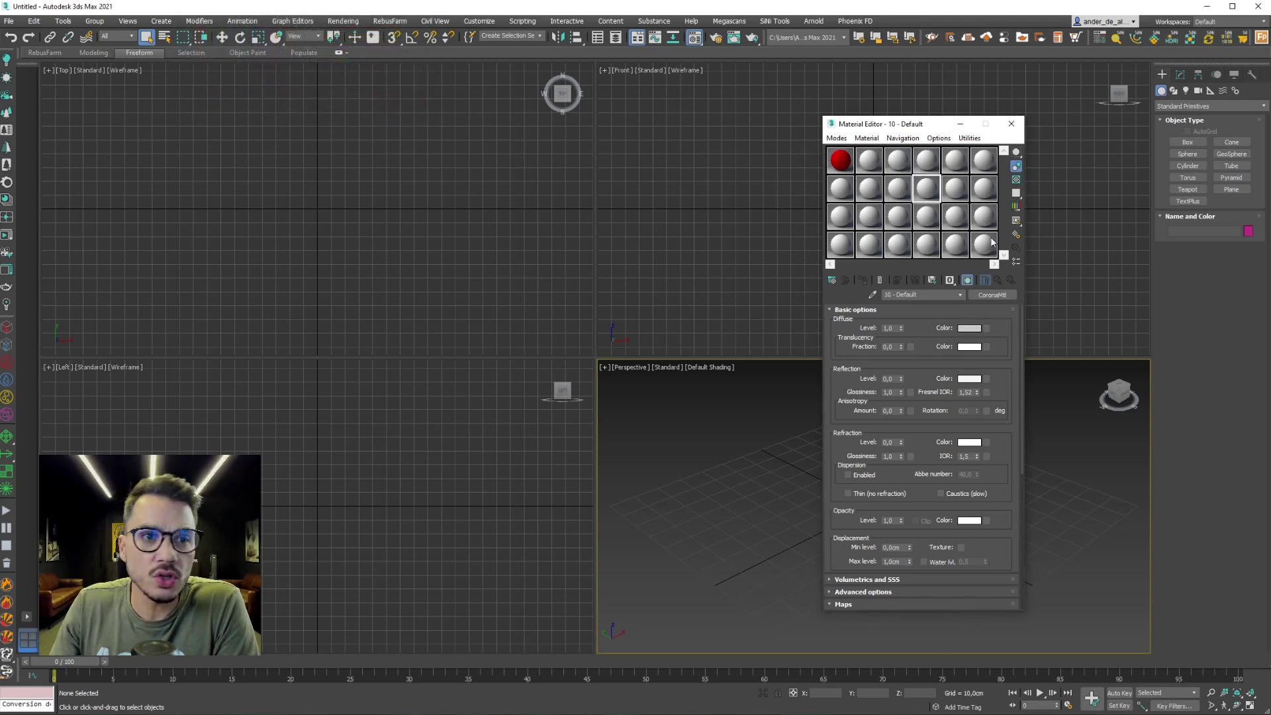
pyautogui.click(969, 329)
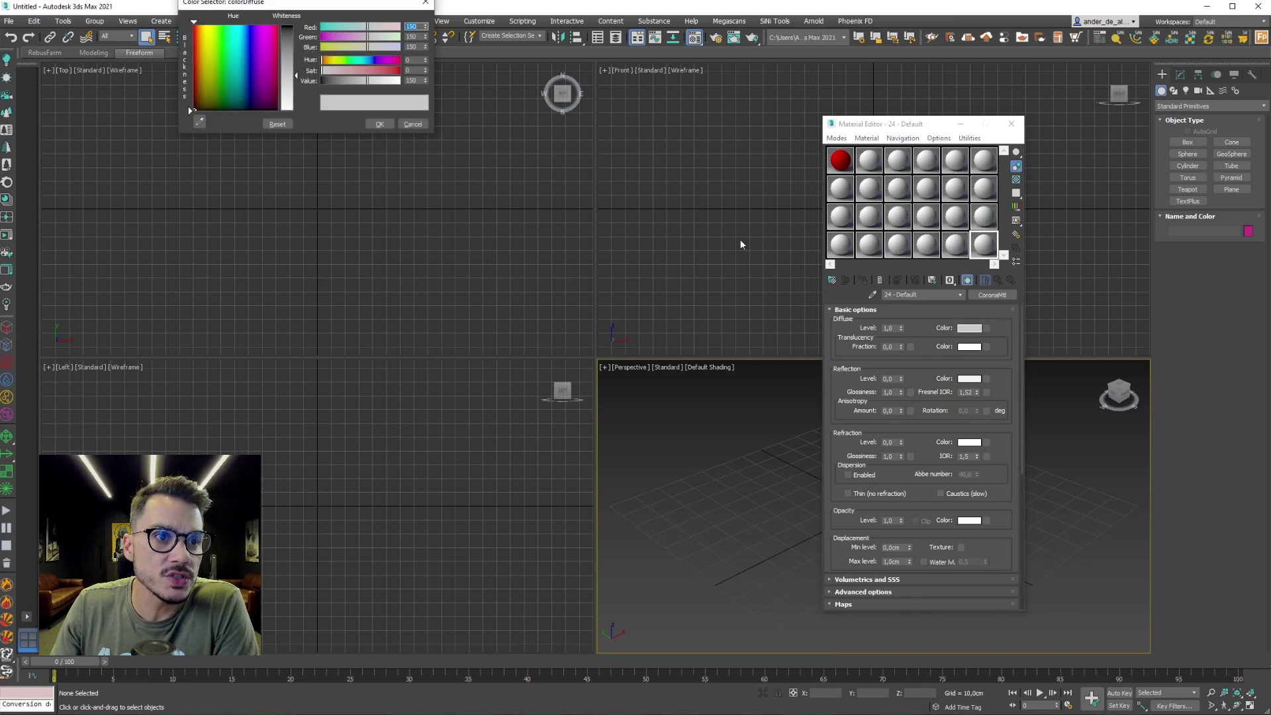
pyautogui.moveTo(370, 71); pyautogui.dragTo(399, 71)
pyautogui.click(249, 29)
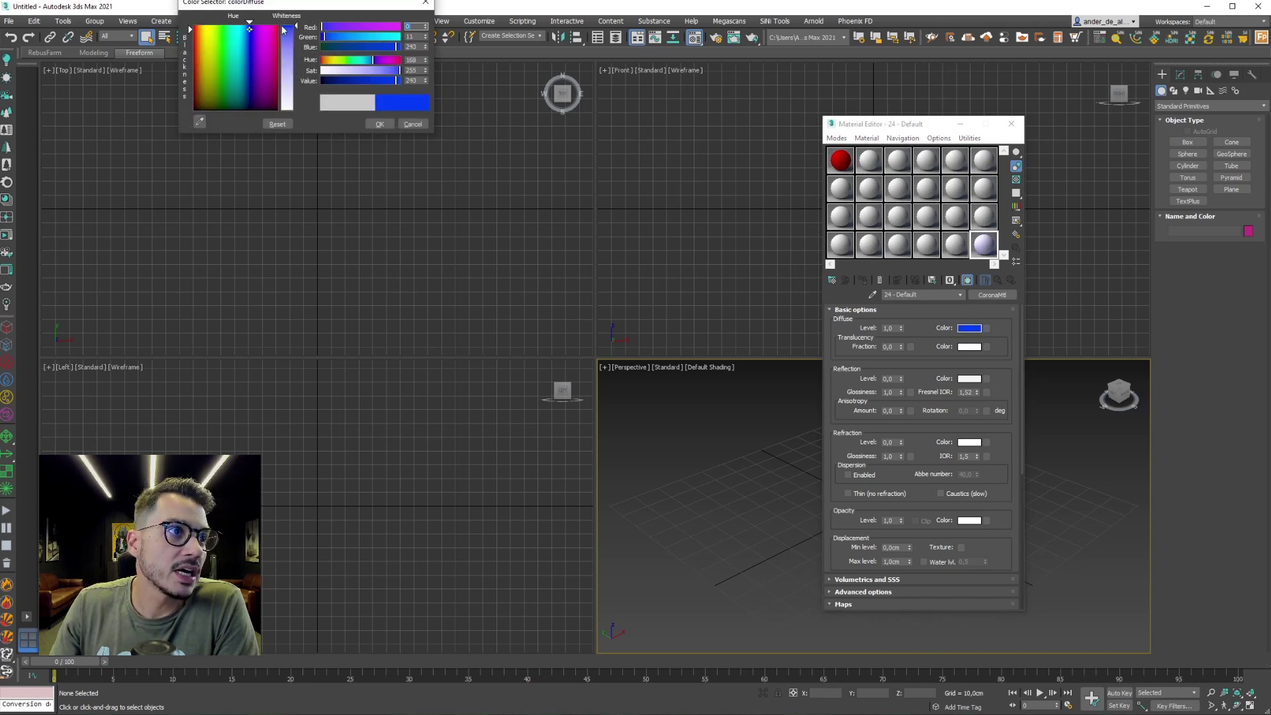
pyautogui.click(380, 126)
pyautogui.click(1188, 142)
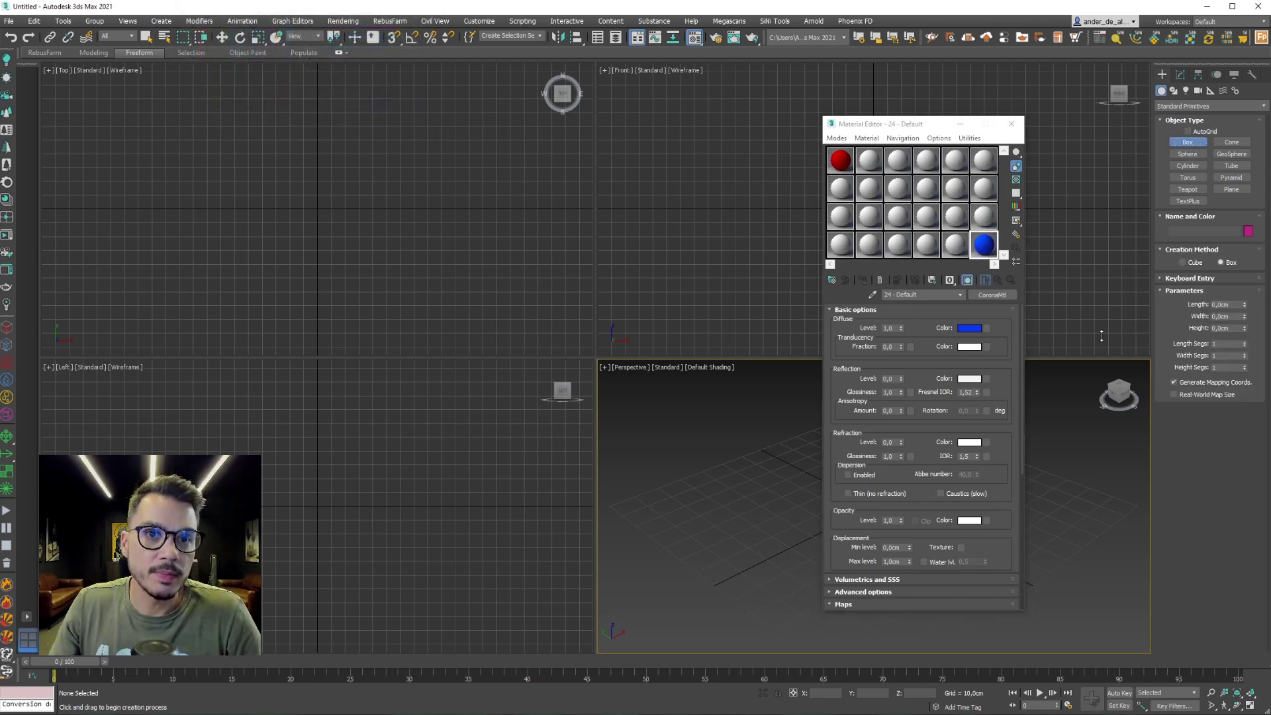
# Create a small and a larger sphere in the Top view and shade the view.
pyautogui.click(1188, 154)
pyautogui.moveTo(230, 180); pyautogui.dragTo(242, 183)
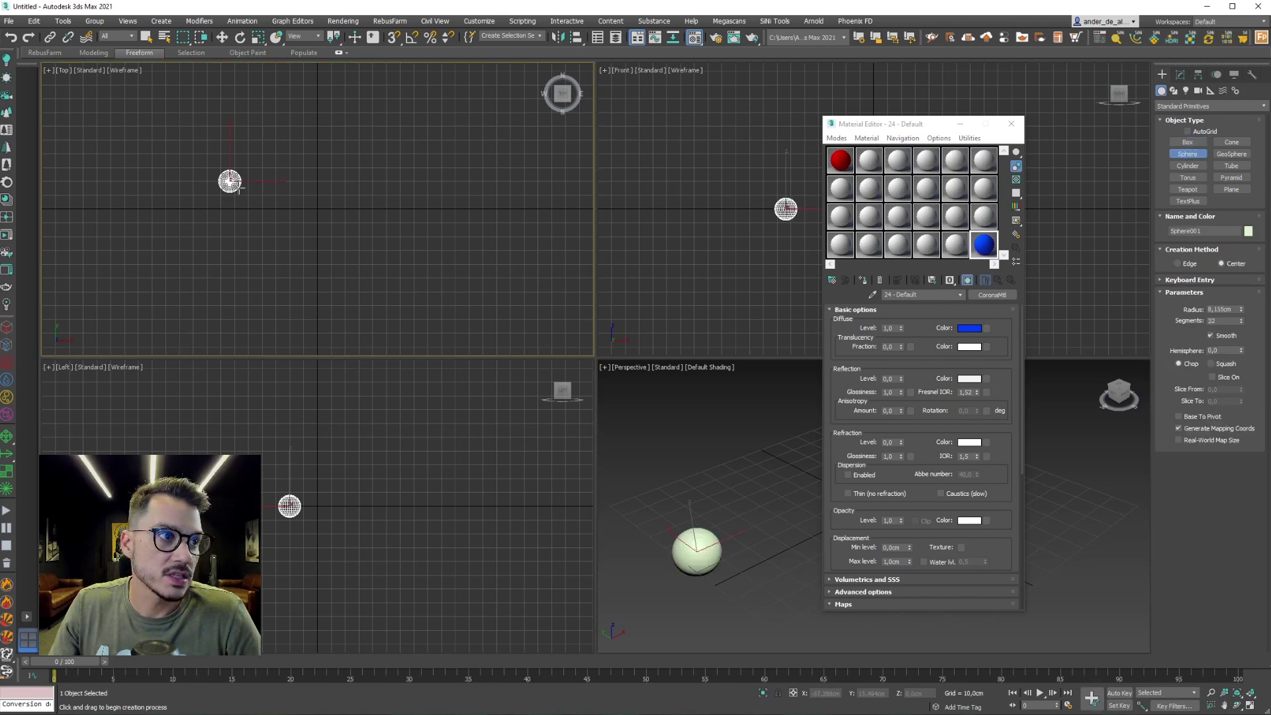
pyautogui.moveTo(306, 221); pyautogui.dragTo(323, 224)
pyautogui.click(144, 37)
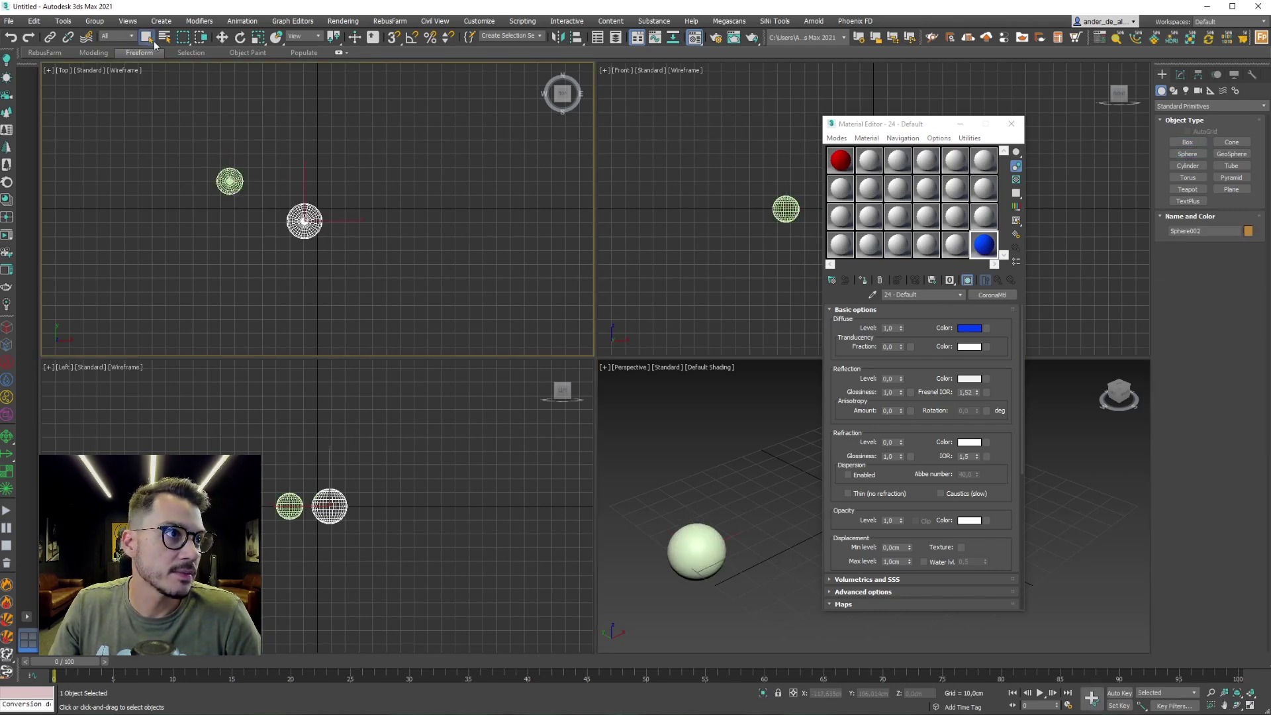
pyautogui.click(272, 129)
pyautogui.press('F3')
pyautogui.click(230, 181)
# Assign the red material to the small sphere and the blue material to the larger one.
pyautogui.click(840, 160)
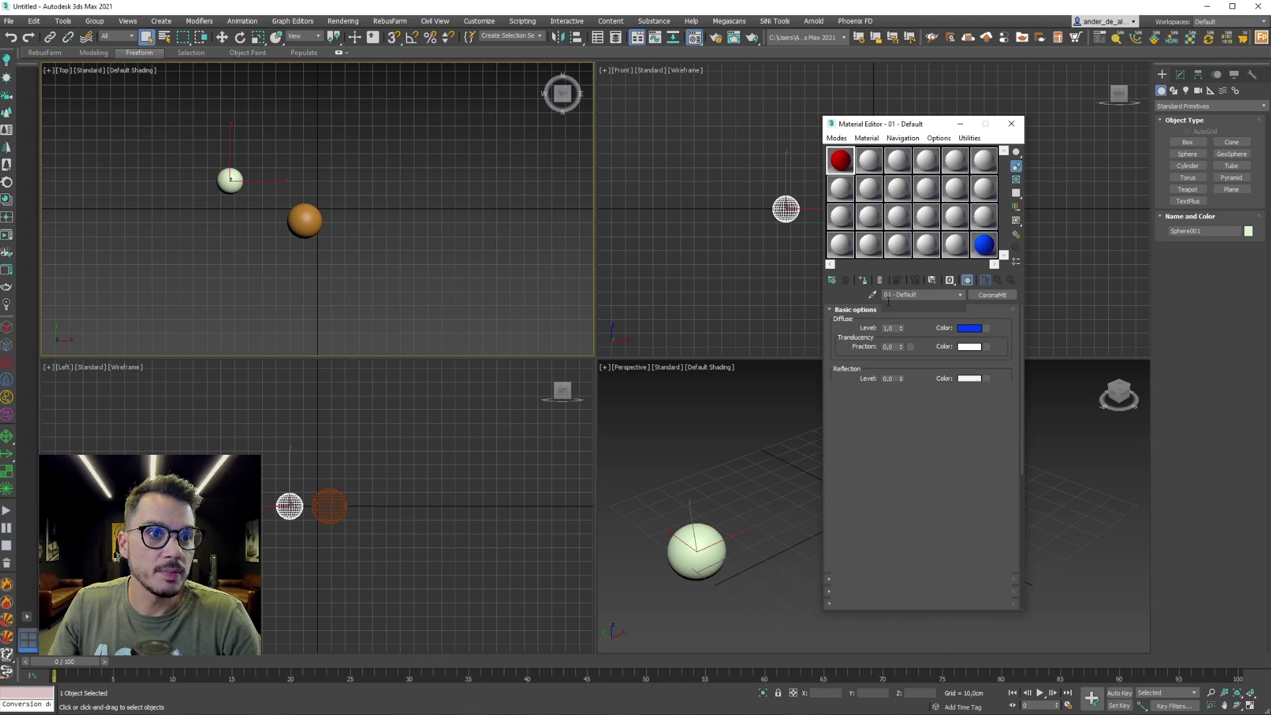
pyautogui.click(863, 280)
pyautogui.click(304, 220)
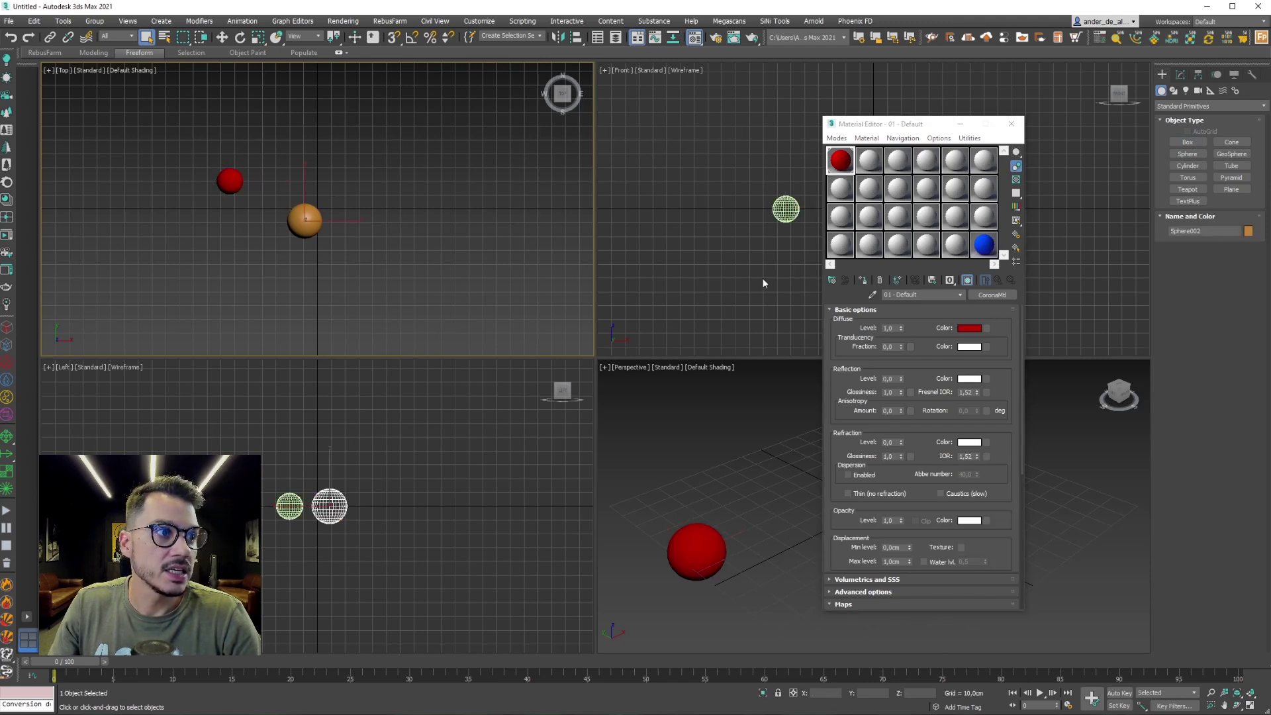
pyautogui.click(985, 245)
pyautogui.click(864, 281)
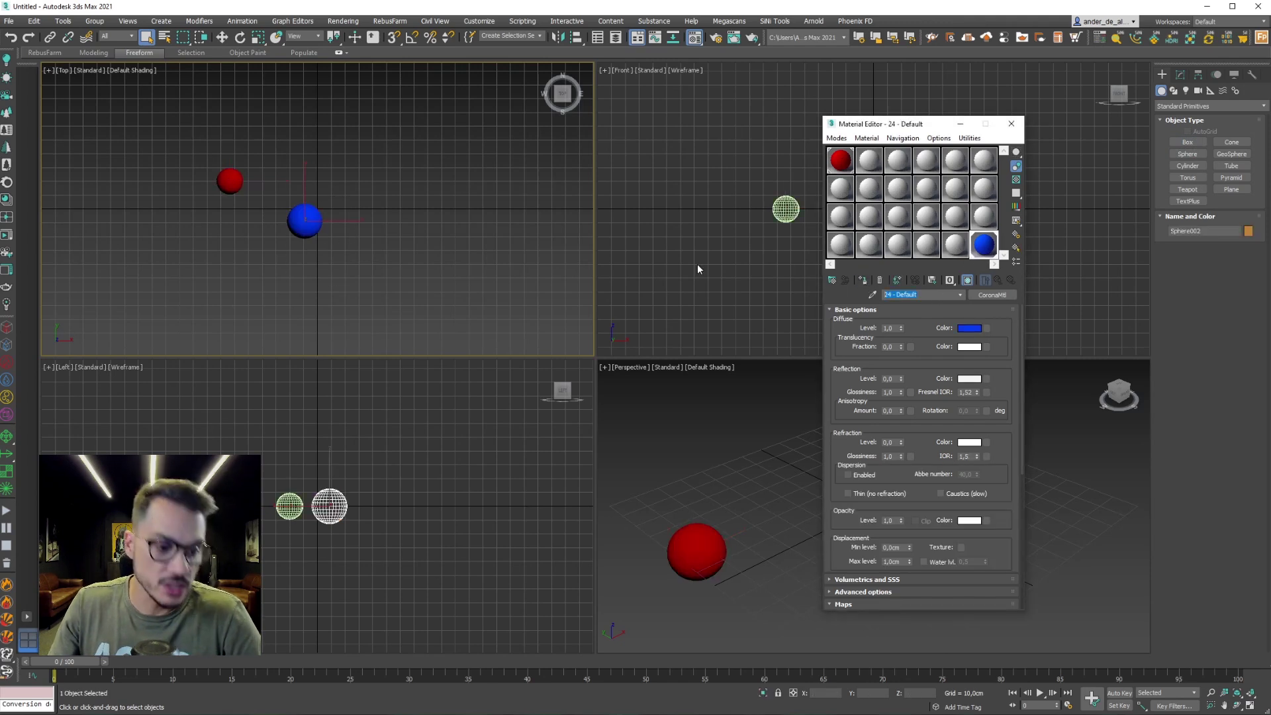
# Name the blue material AZUL and the red material VERMELHO, then deselect the spheres.
pyautogui.write('AZUL')
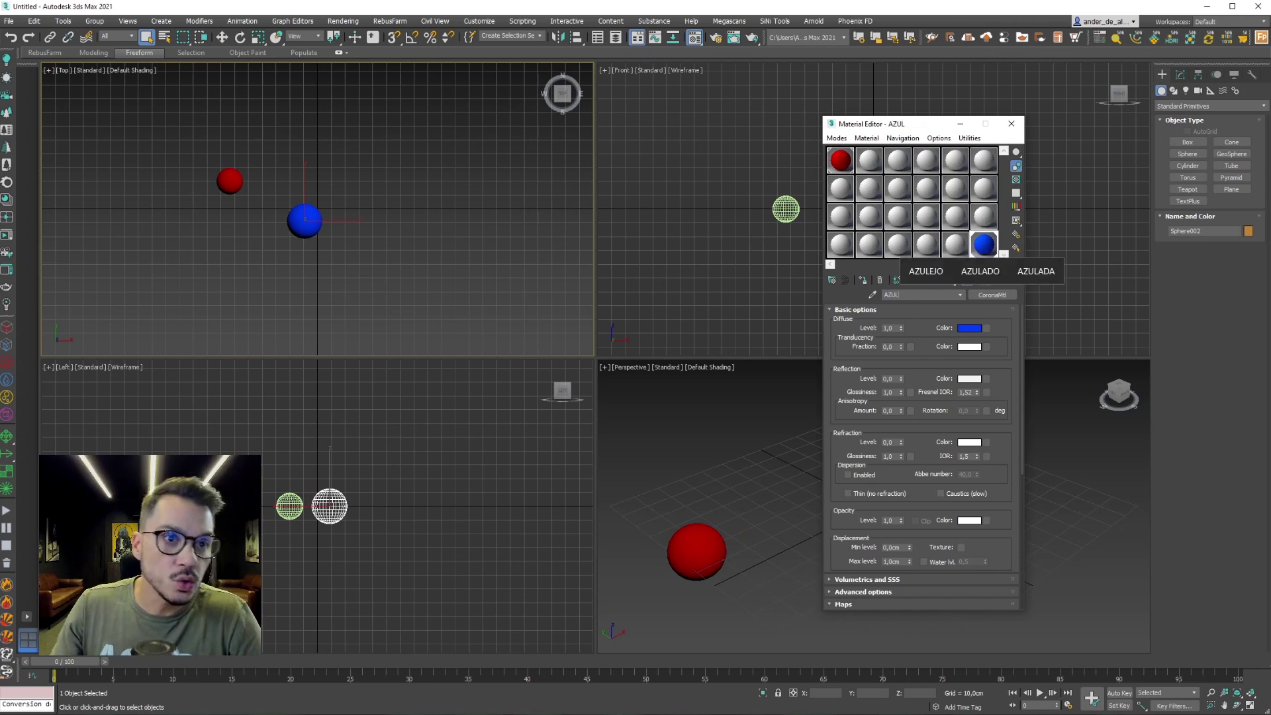
pyautogui.click(841, 160)
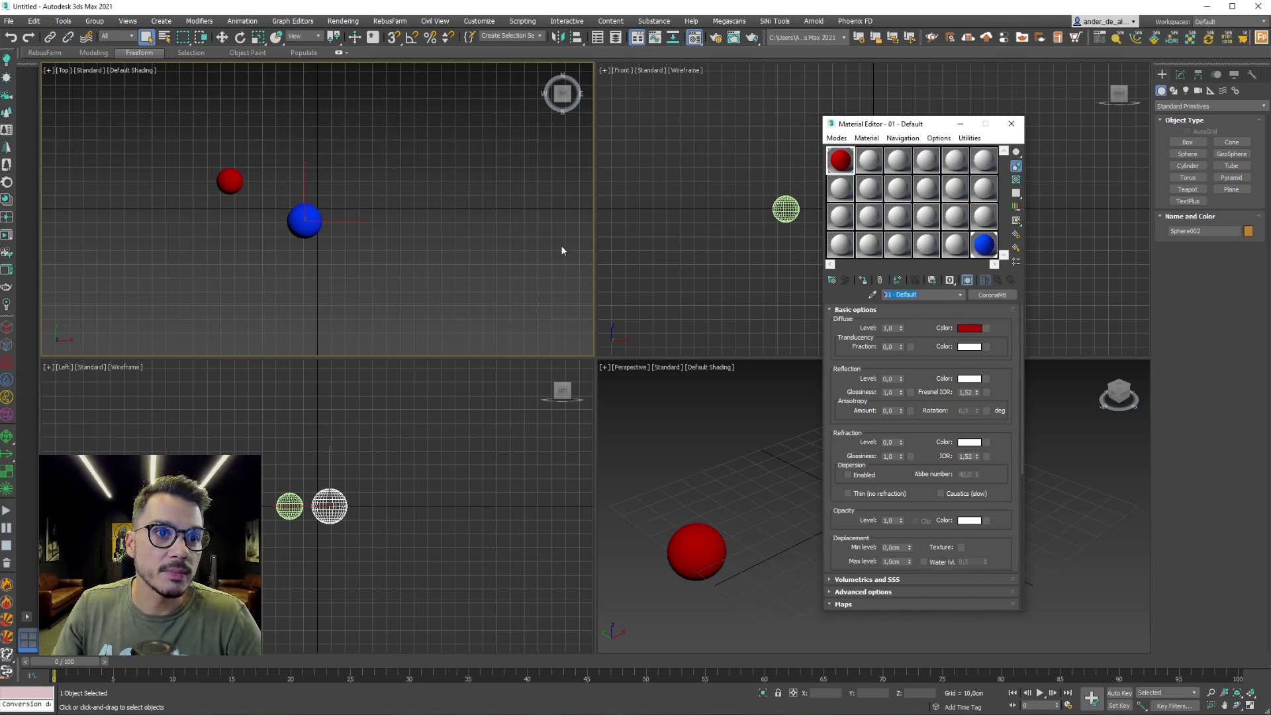
pyautogui.write('VERMELH')
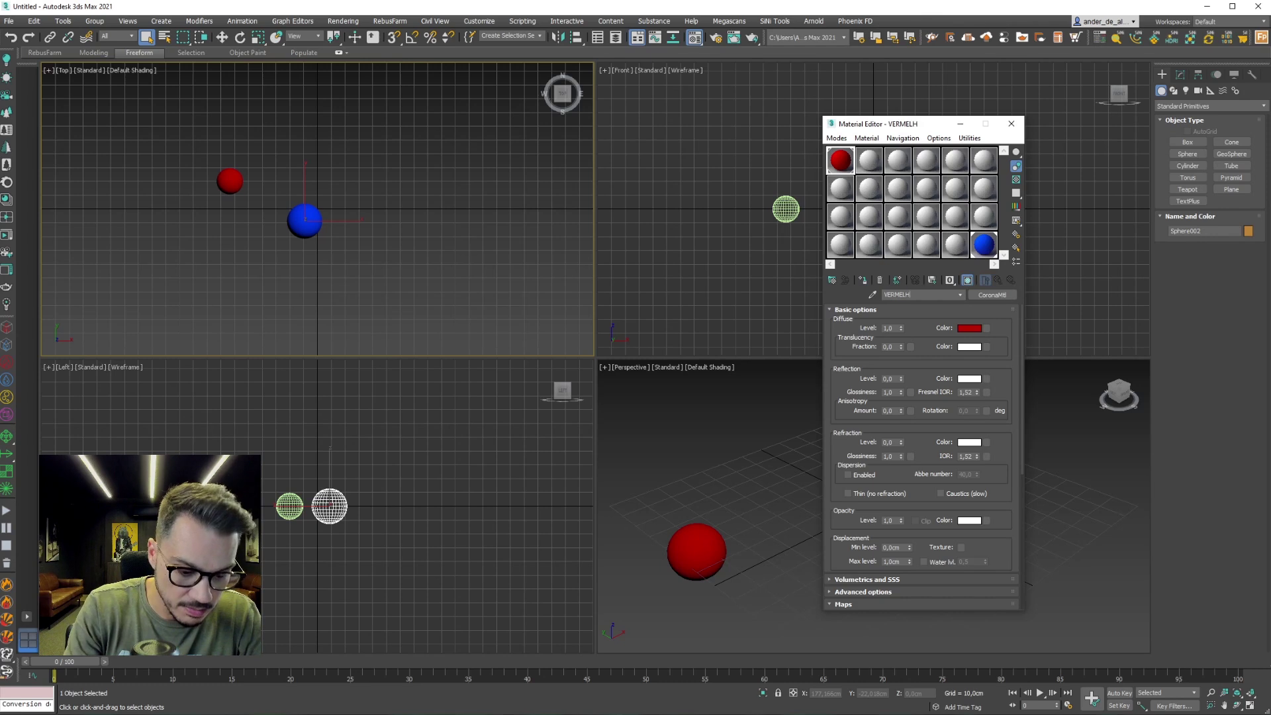
pyautogui.write('O')
pyautogui.press('Return')
pyautogui.hotkey('ctrl', 'a')
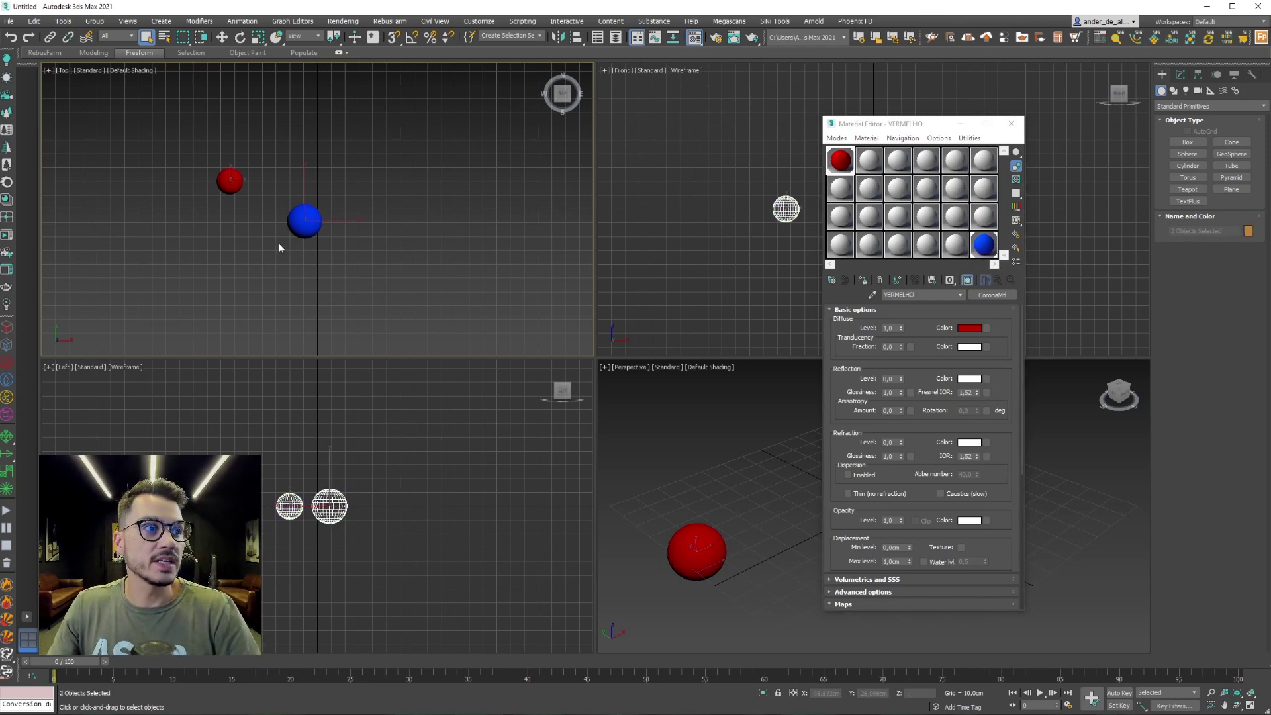
pyautogui.click(279, 248)
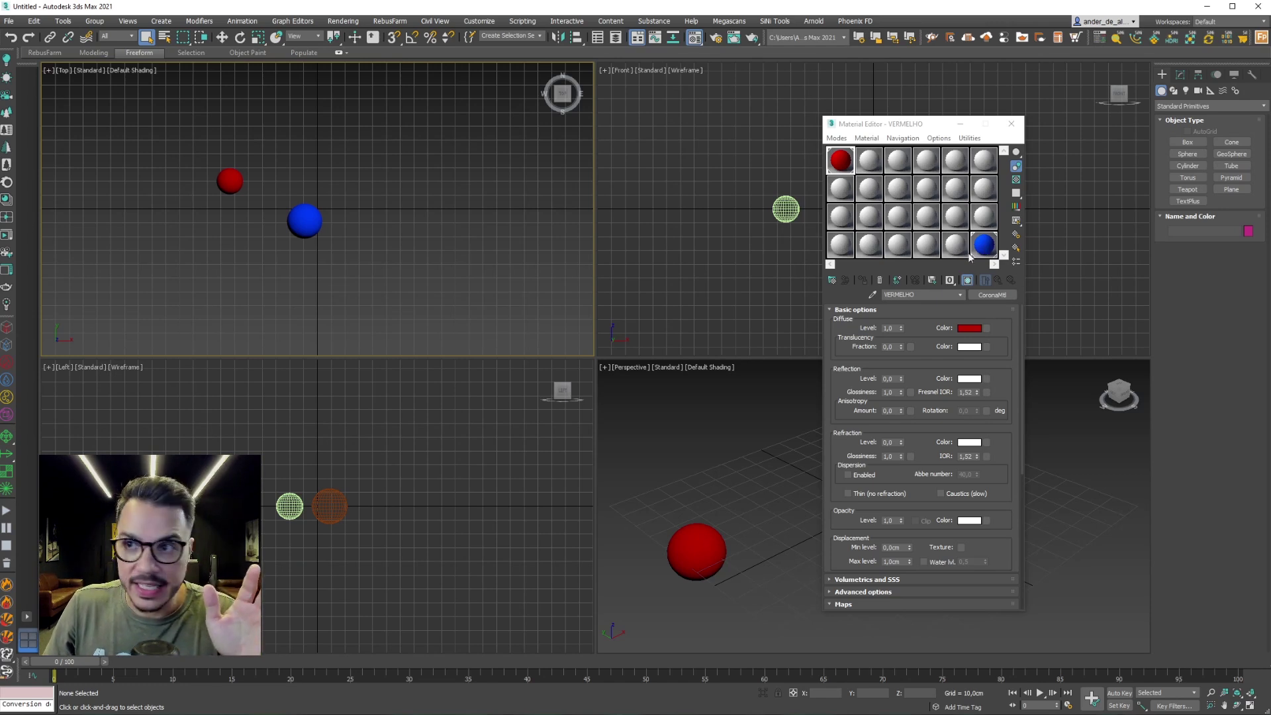
# Copy AZUL into slot 01, rename it AMARELO, and make its diffuse colour yellow.
pyautogui.moveTo(991, 263); pyautogui.dragTo(985, 254)
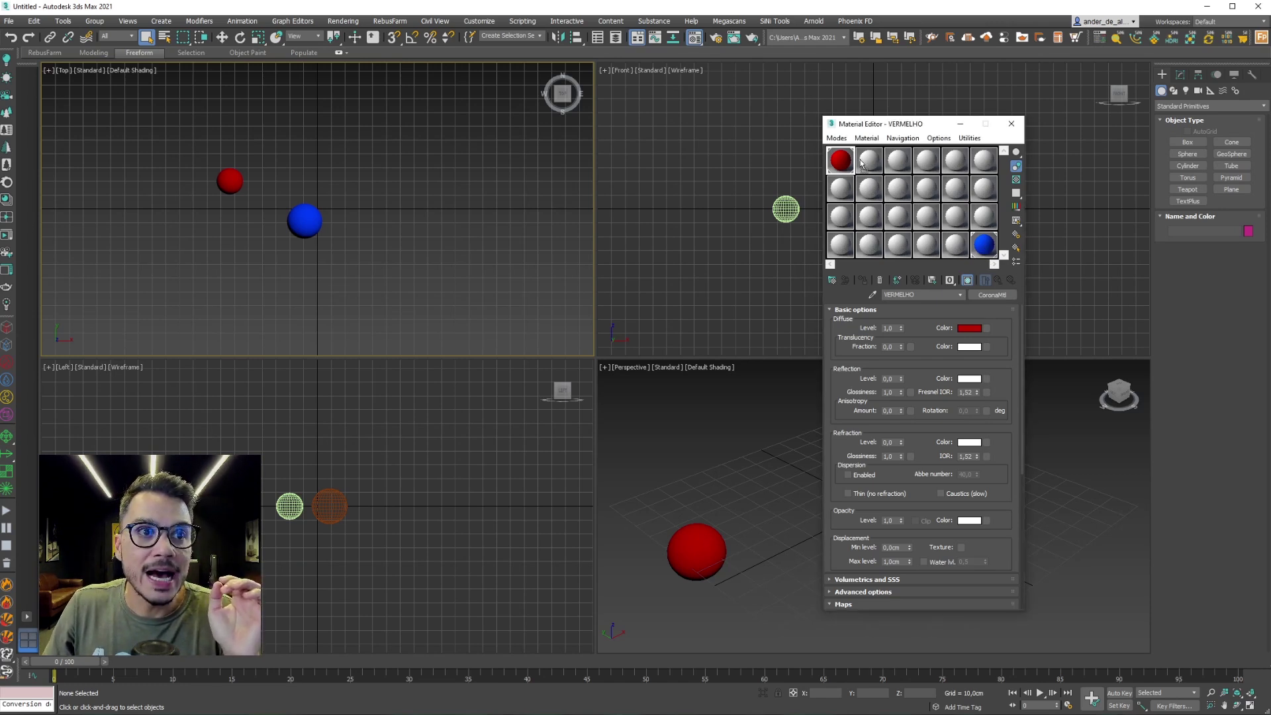
pyautogui.moveTo(845, 165); pyautogui.dragTo(842, 162)
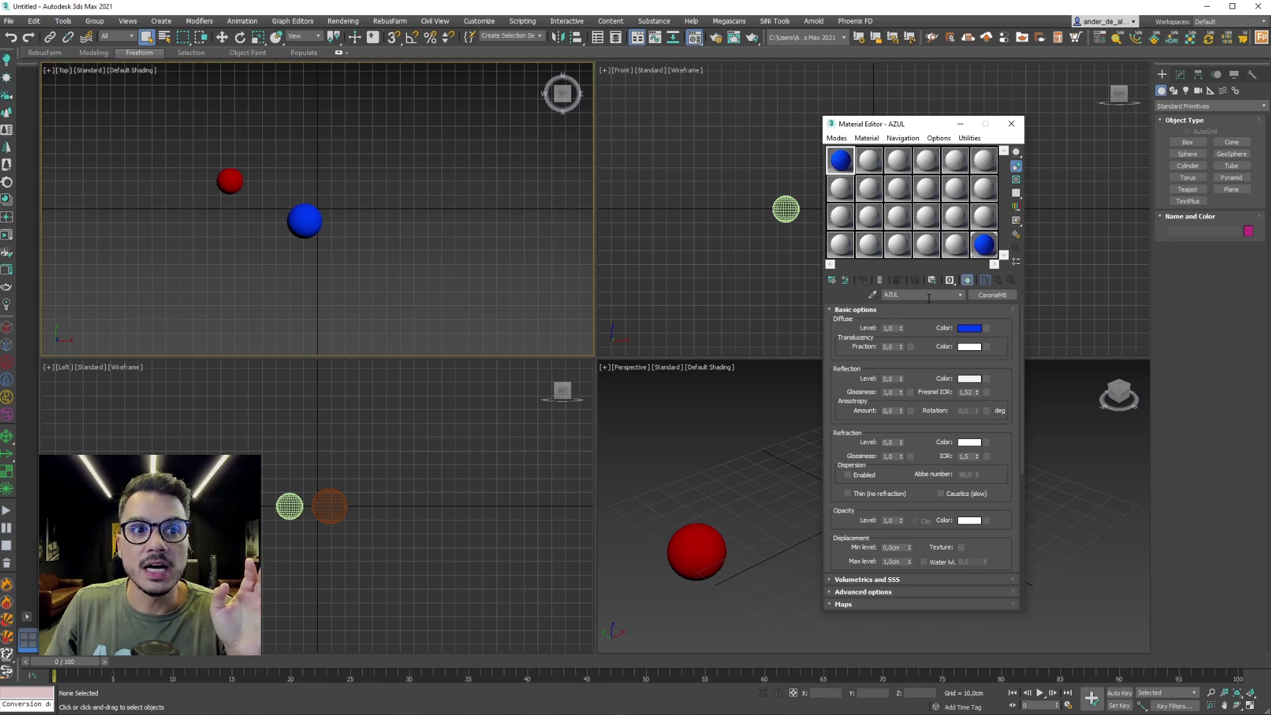
pyautogui.write('LAR')
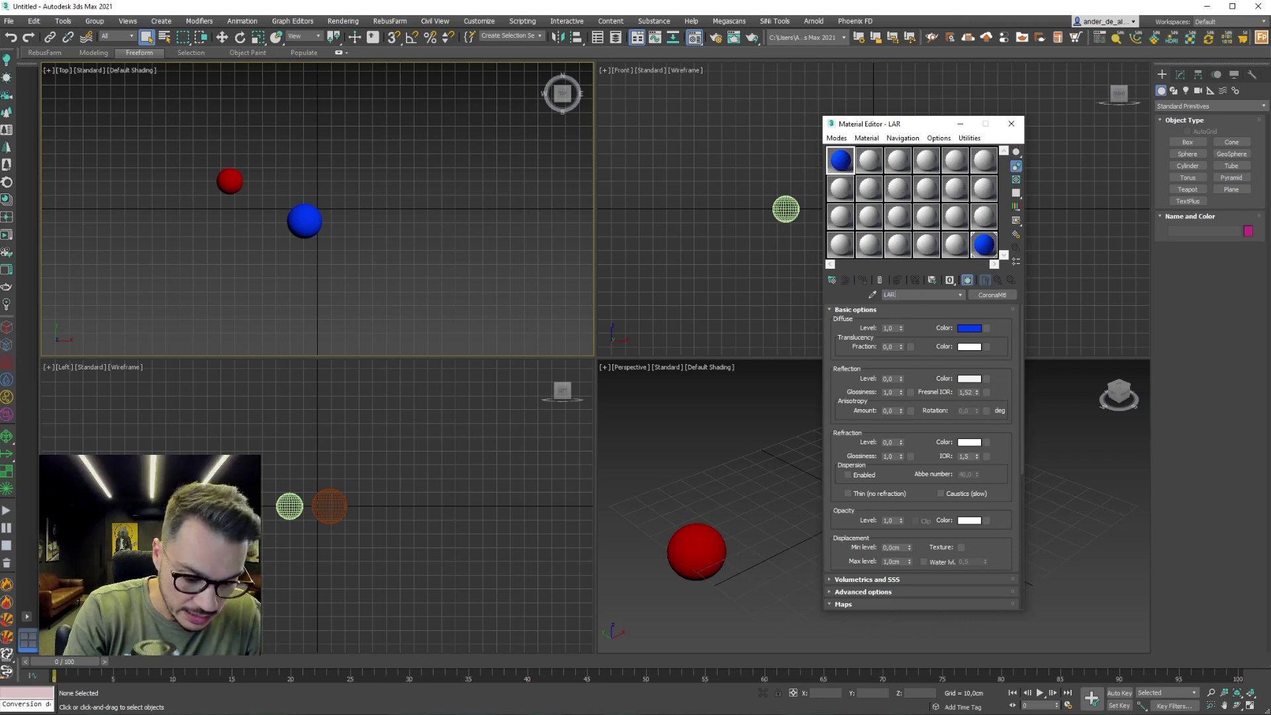
pyautogui.write('ANJA')
pyautogui.press('Return')
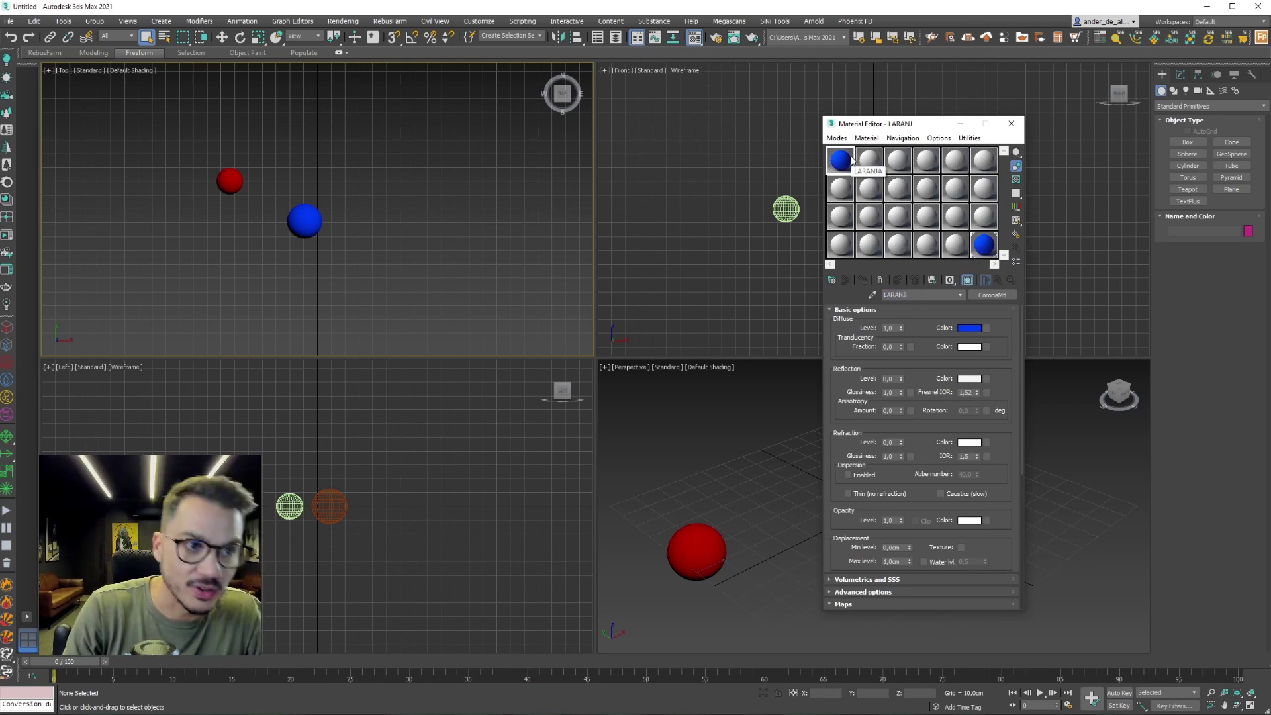
pyautogui.write('AMARELO')
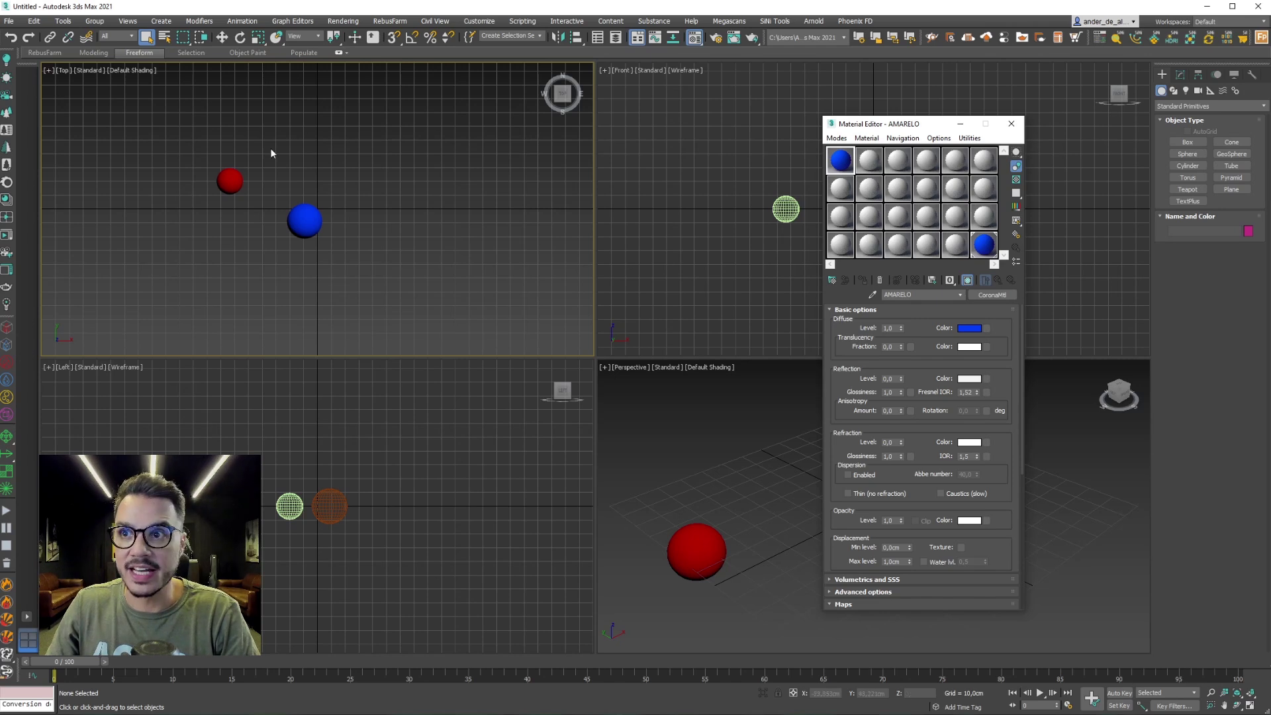
pyautogui.click(969, 328)
pyautogui.click(211, 30)
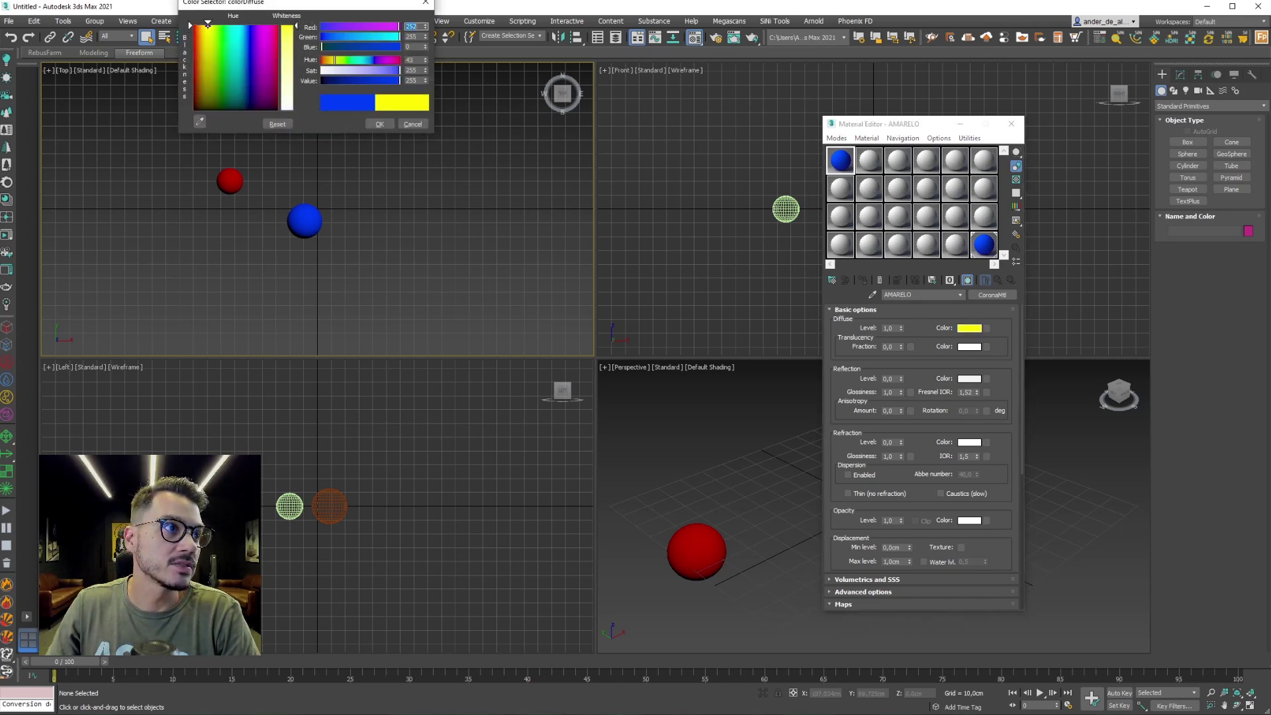
pyautogui.click(380, 124)
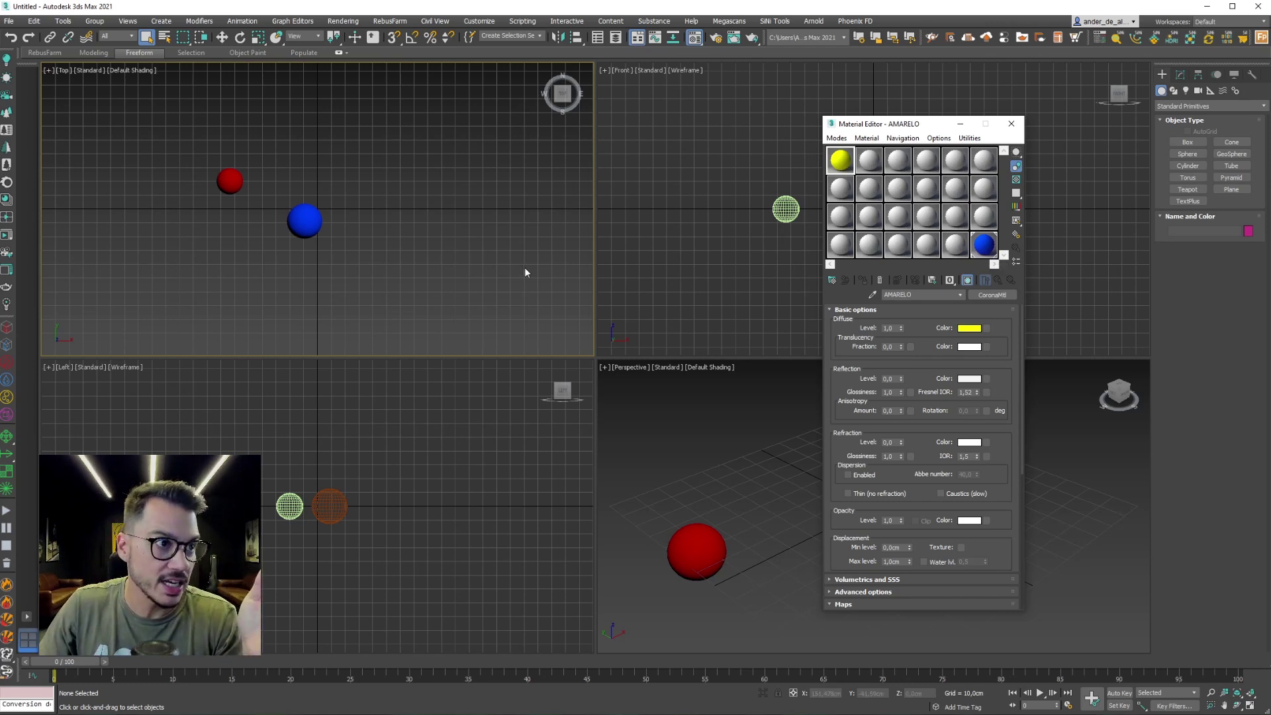
# Create a third sphere right of the blue one and assign it the yellow AMARELO material.
pyautogui.click(1188, 154)
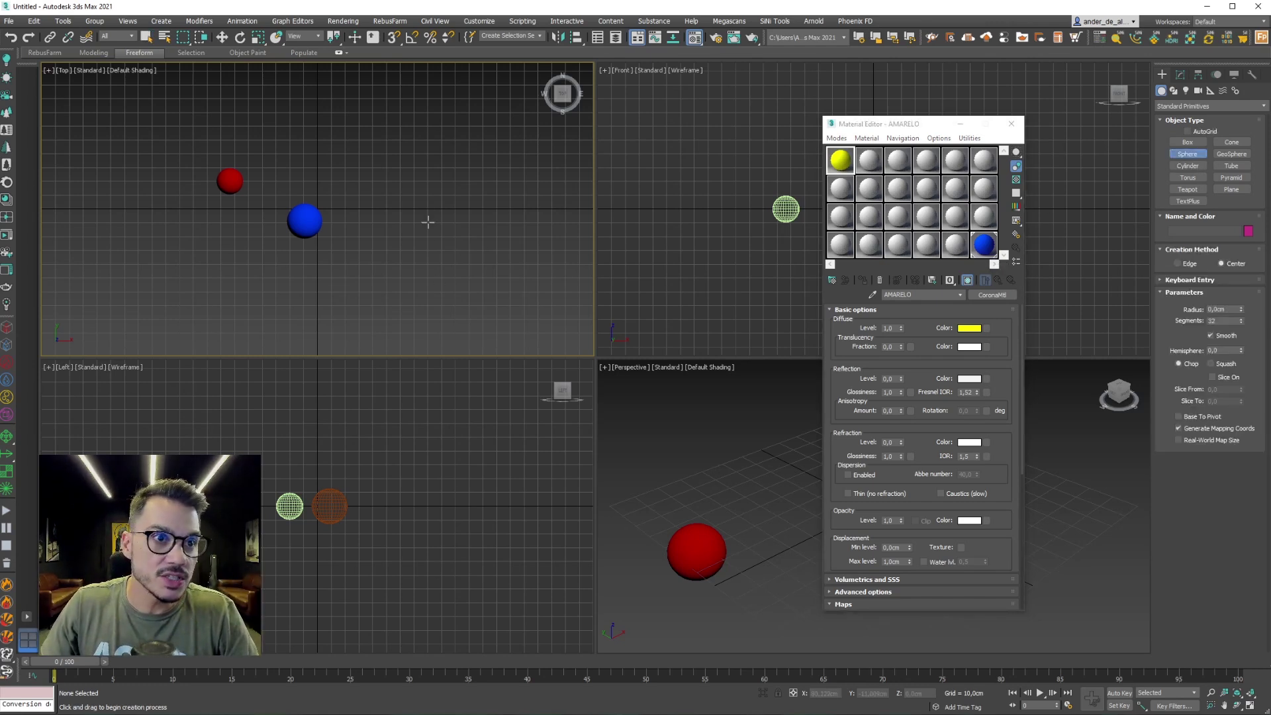
pyautogui.moveTo(398, 194); pyautogui.dragTo(413, 199)
pyautogui.click(834, 163)
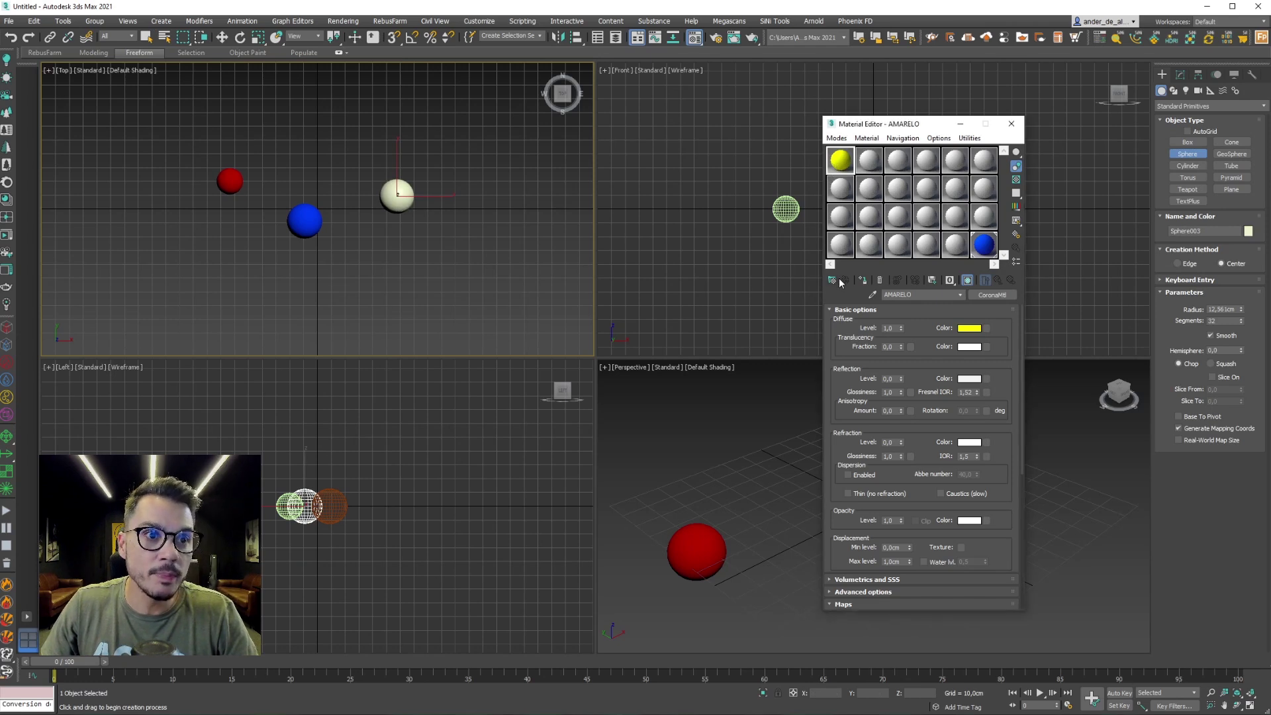
pyautogui.click(862, 280)
pyautogui.click(148, 39)
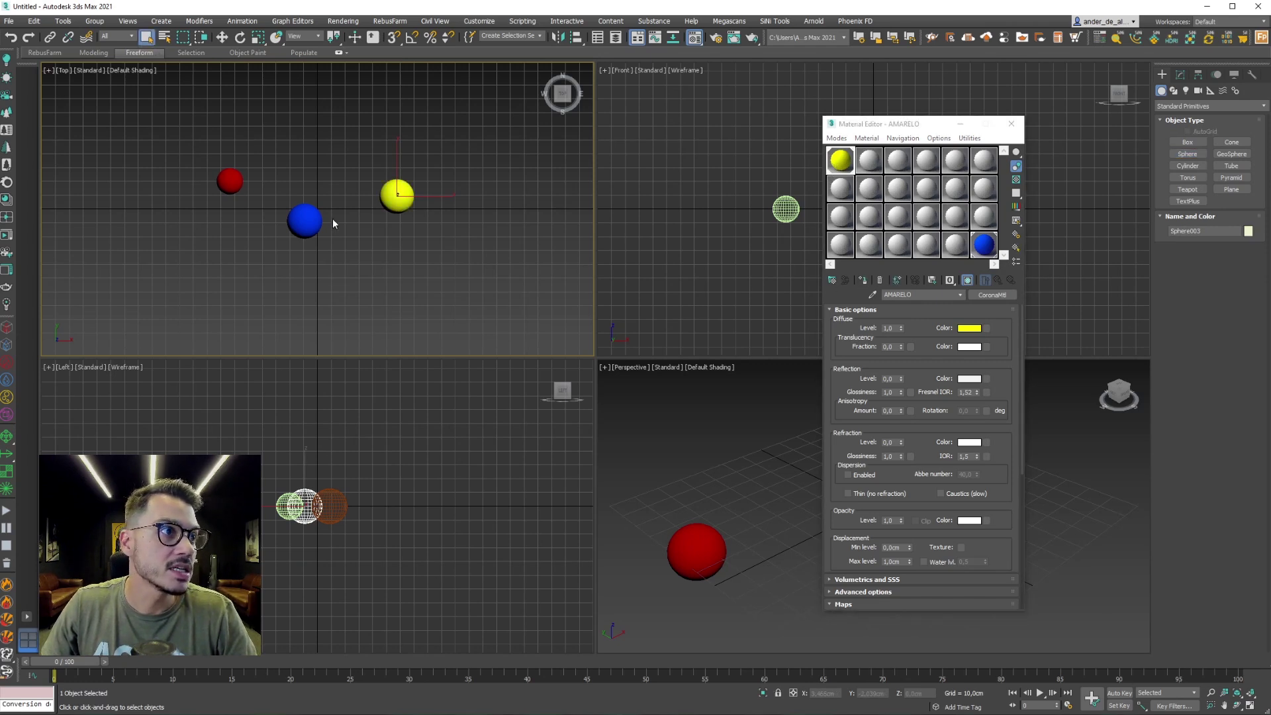
pyautogui.click(425, 159)
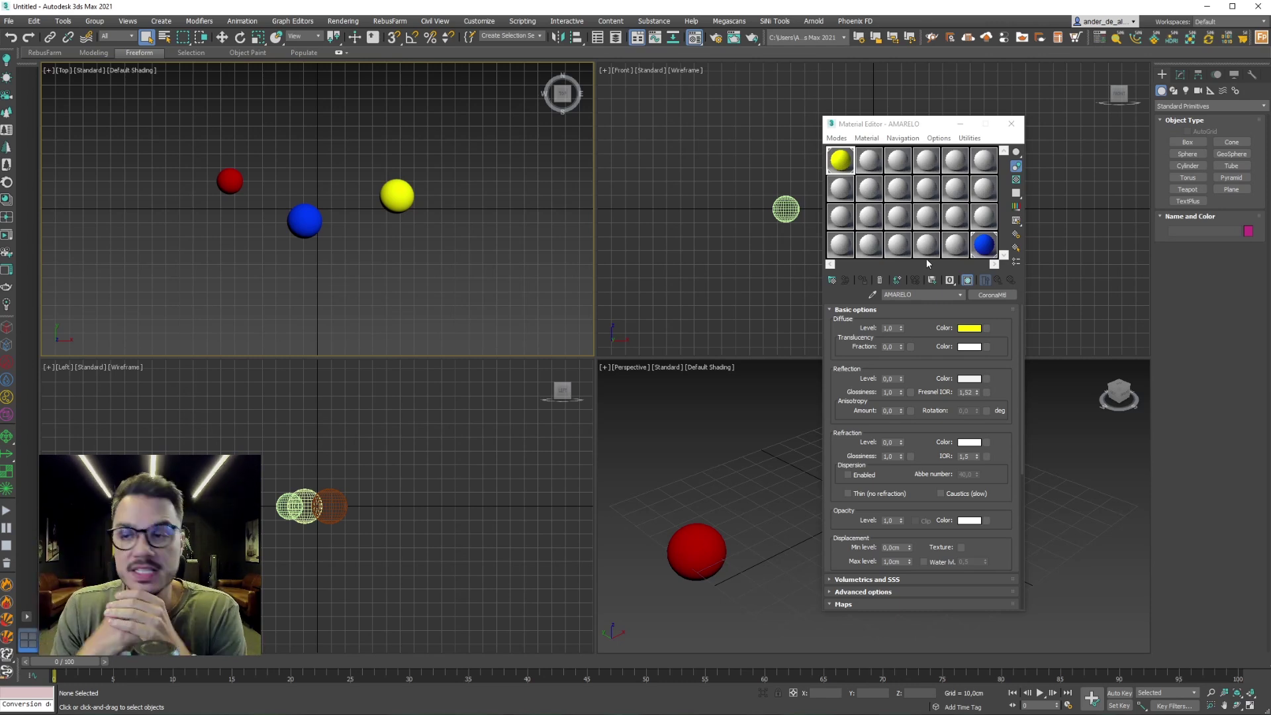
pyautogui.click(898, 280)
pyautogui.moveTo(828, 165); pyautogui.dragTo(839, 162)
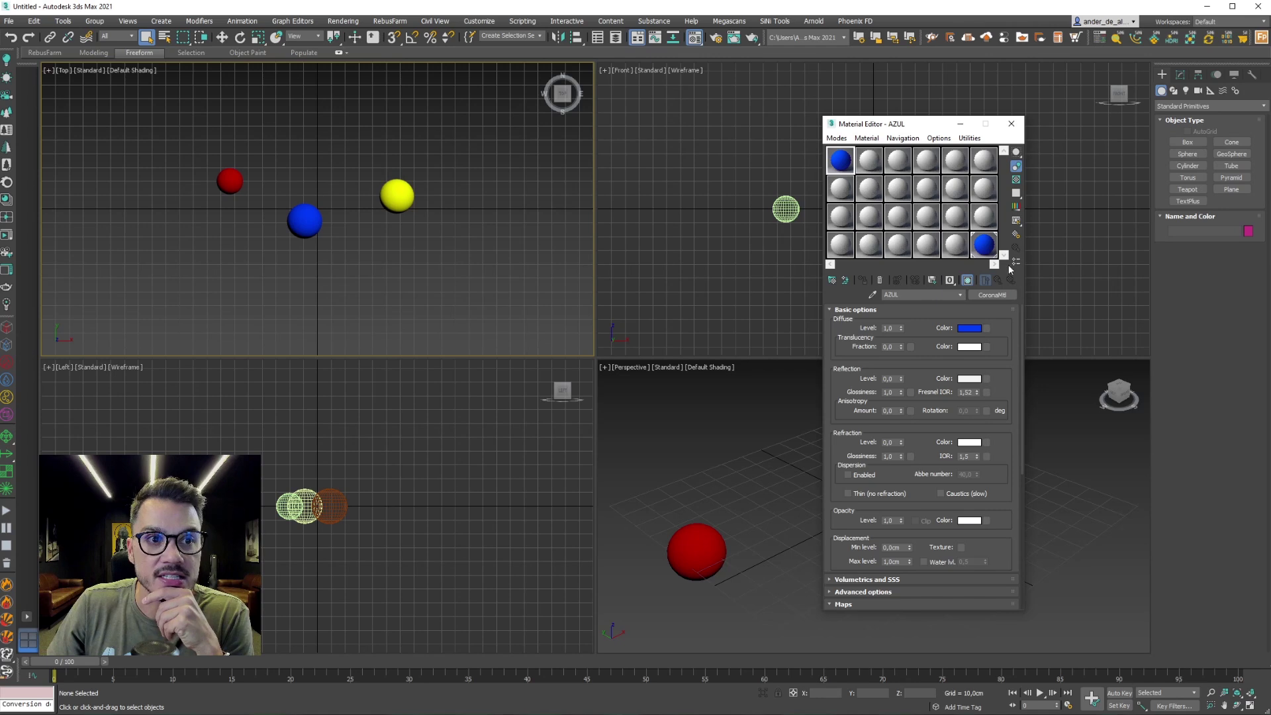
pyautogui.hotkey('ctrl', 'z')
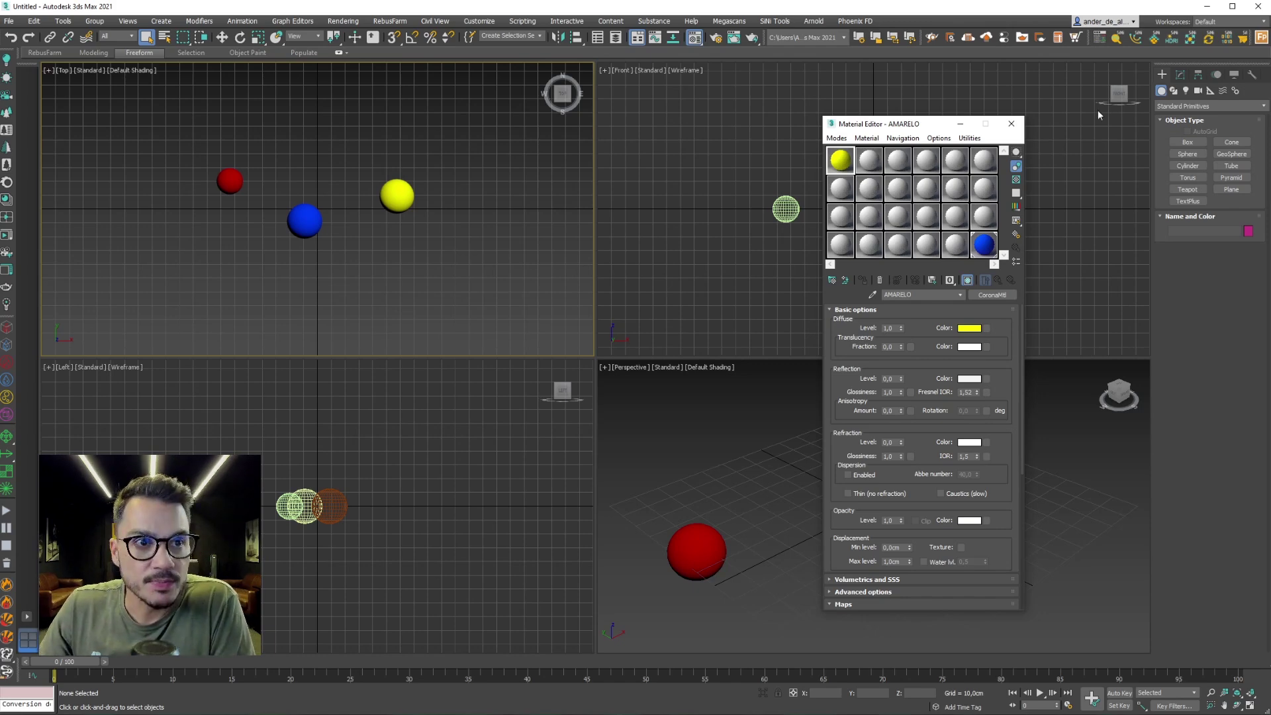
pyautogui.click(1011, 124)
pyautogui.click(959, 549)
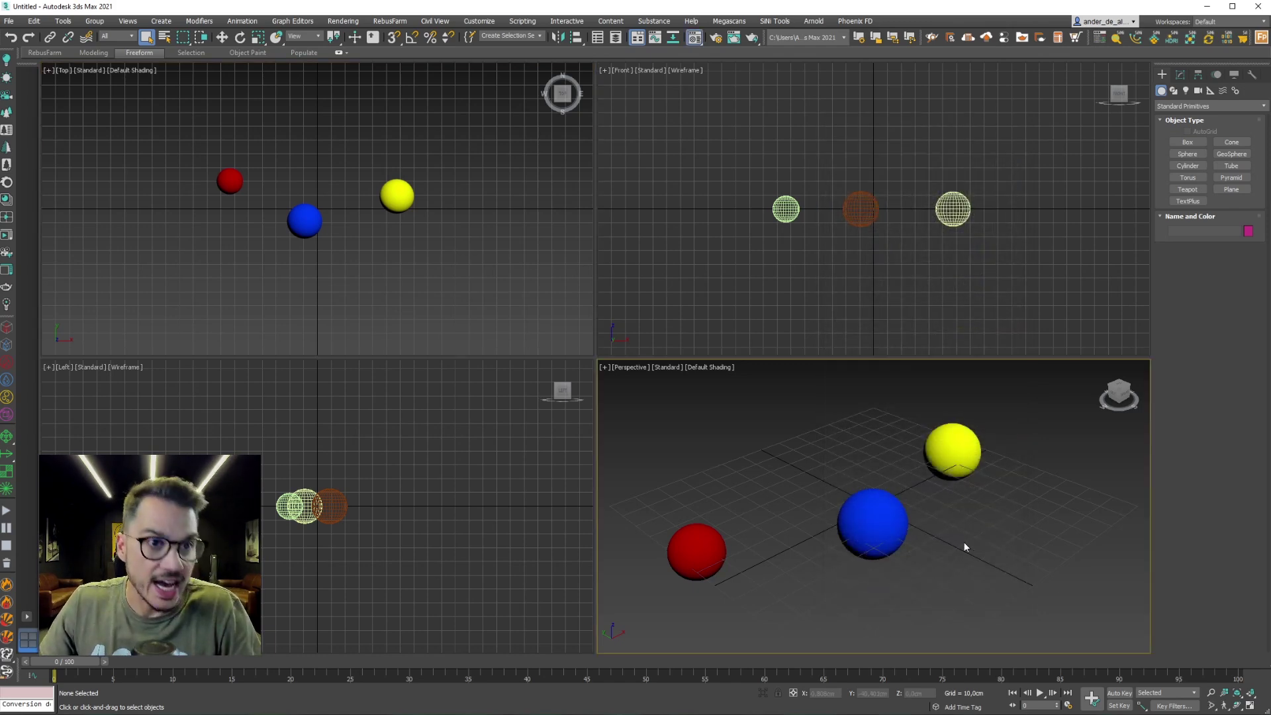
pyautogui.press('m')
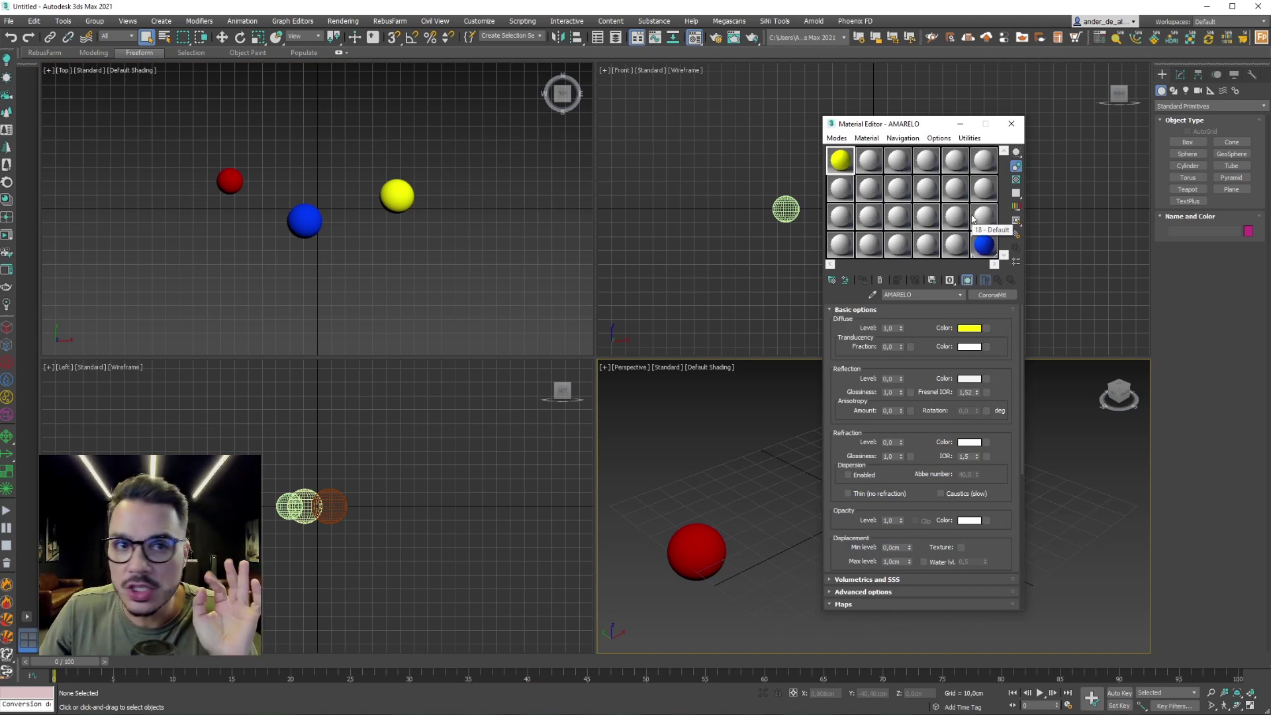
# Reset all Material Editor slots, then pick AMARELO back into slot 01 from the yellow sphere.
pyautogui.click(970, 138)
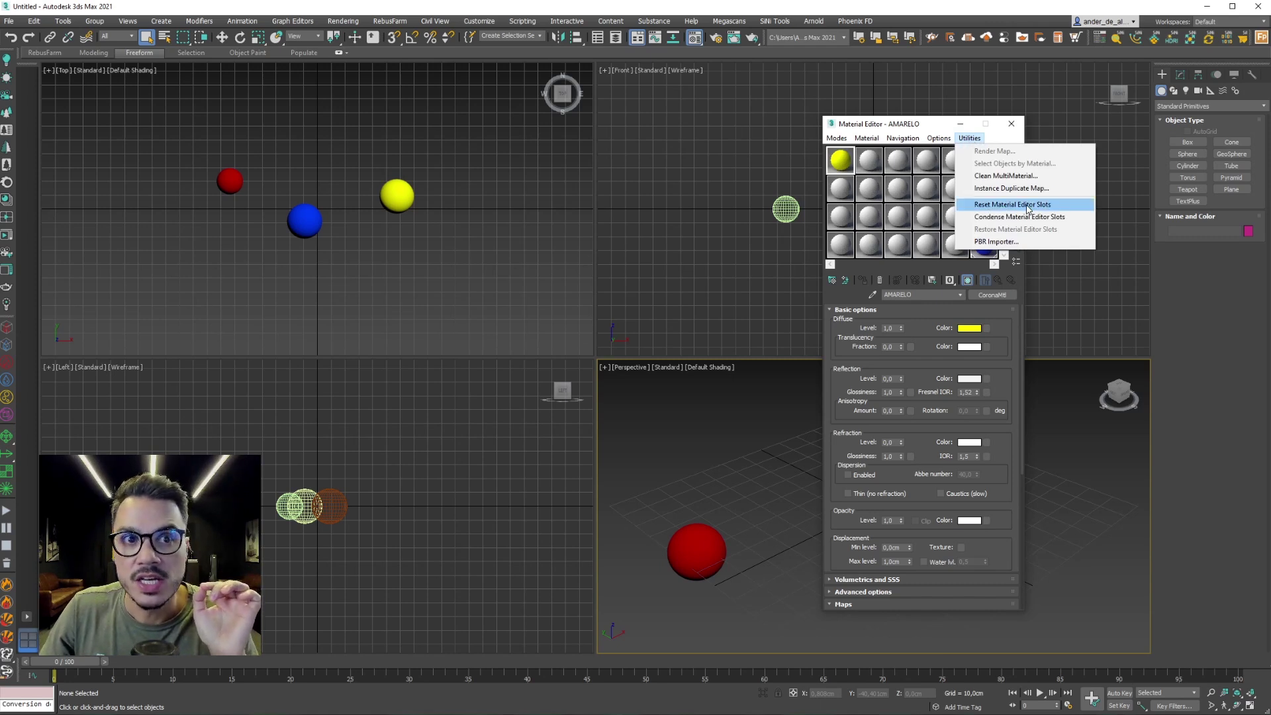
pyautogui.click(1028, 205)
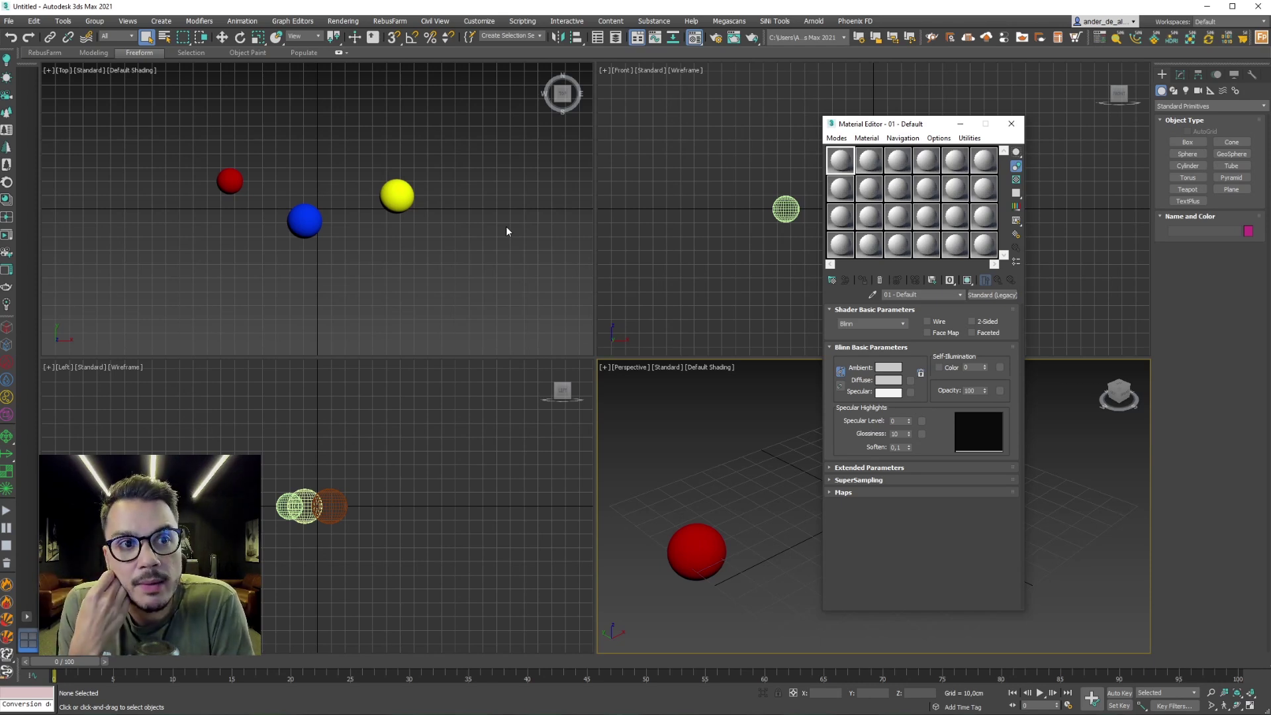
pyautogui.click(872, 295)
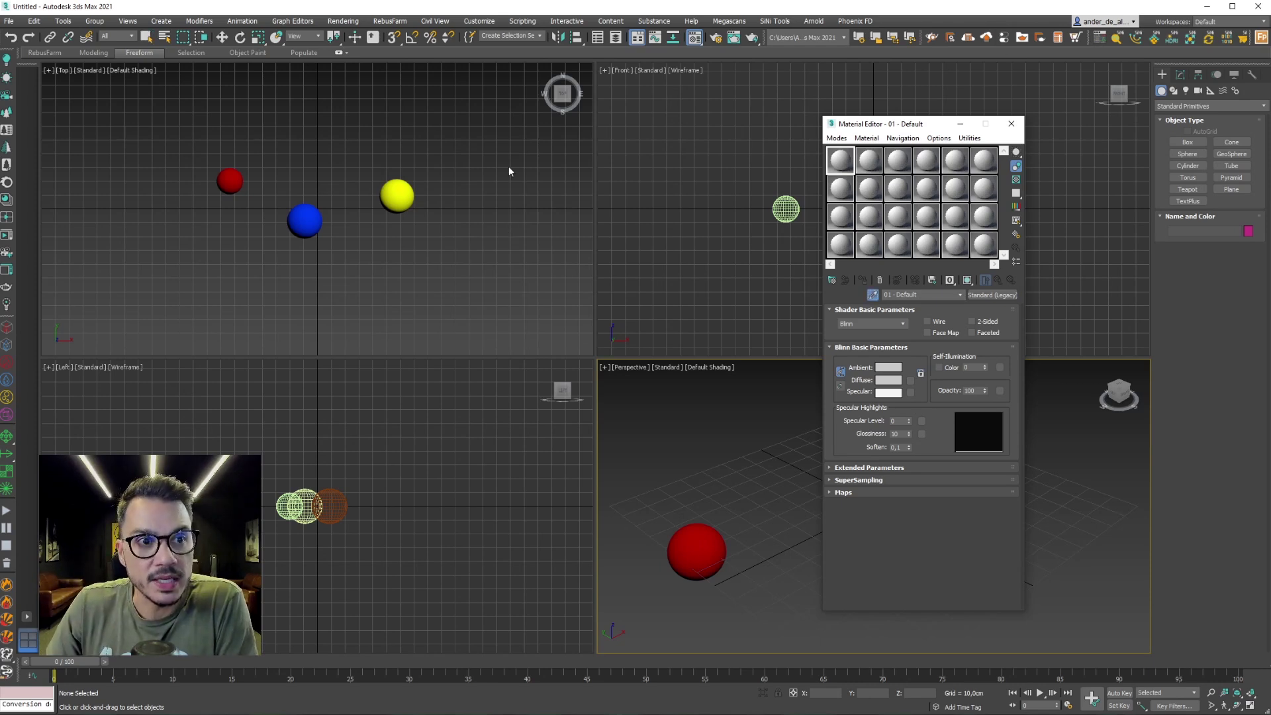
pyautogui.click(397, 194)
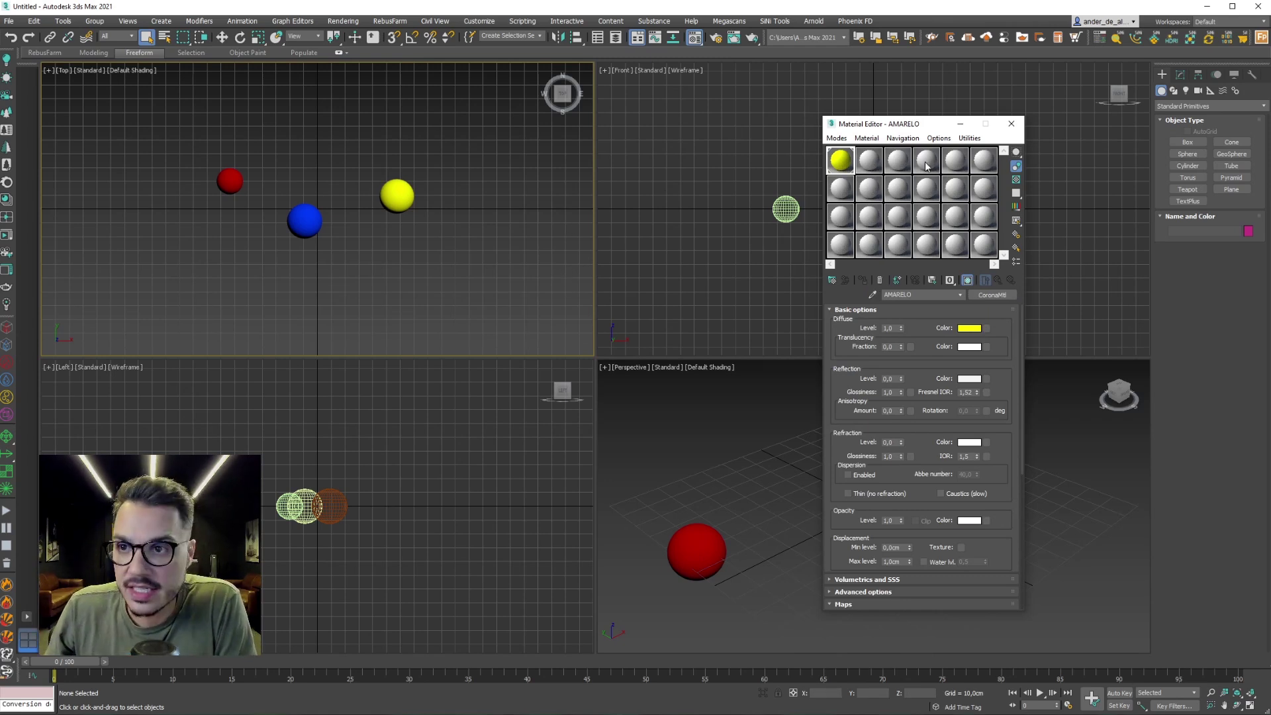
pyautogui.click(859, 165)
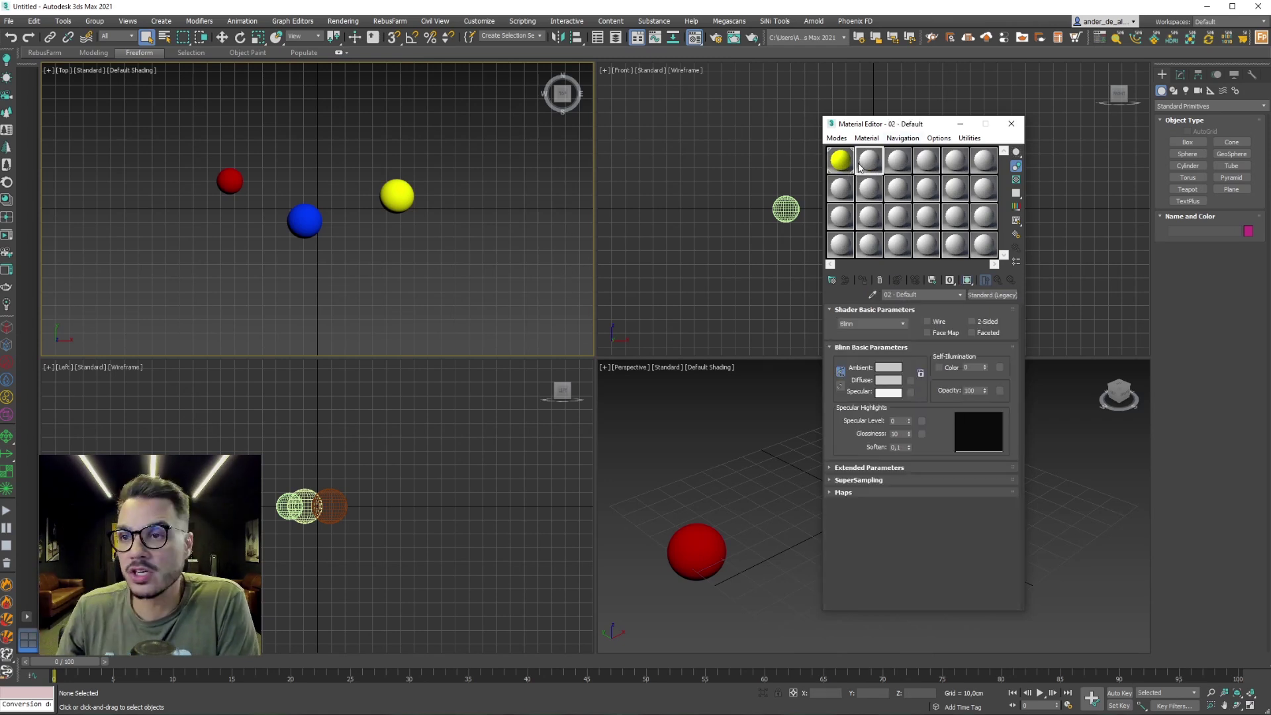
pyautogui.click(841, 159)
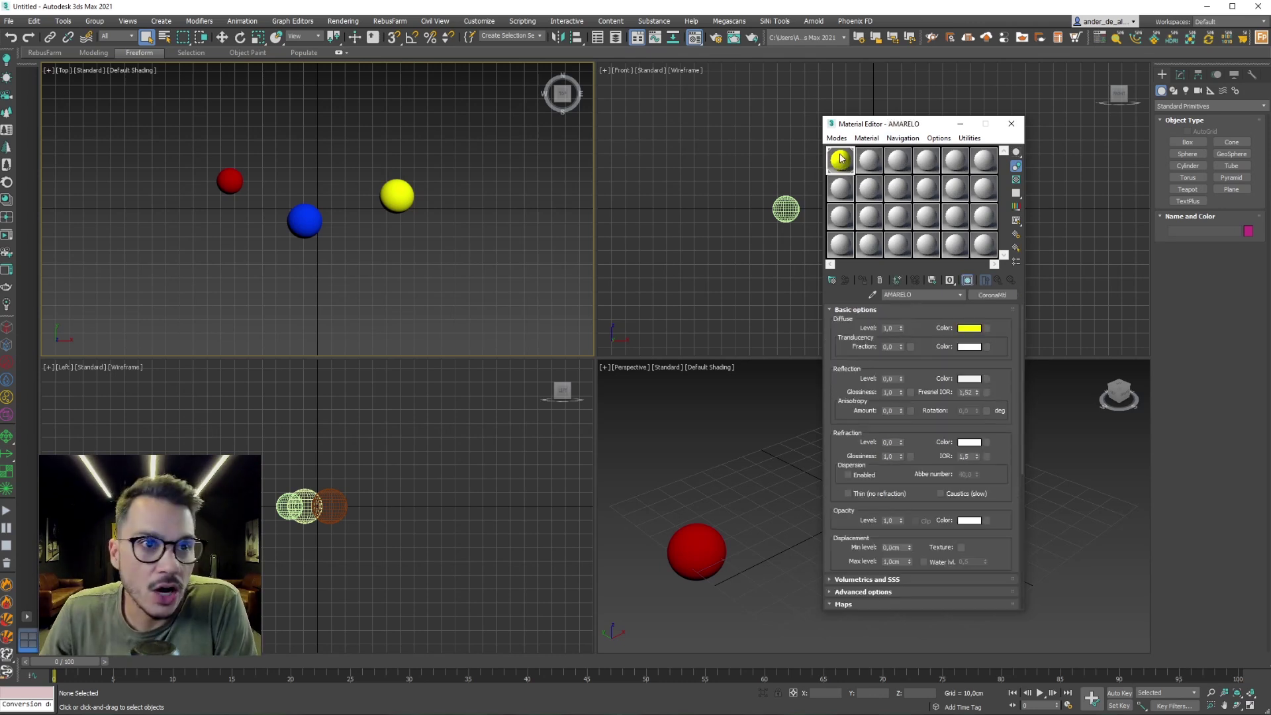
# Show the Scene Materials group and load AZUL as an instance into the second sample slot.
pyautogui.click(832, 280)
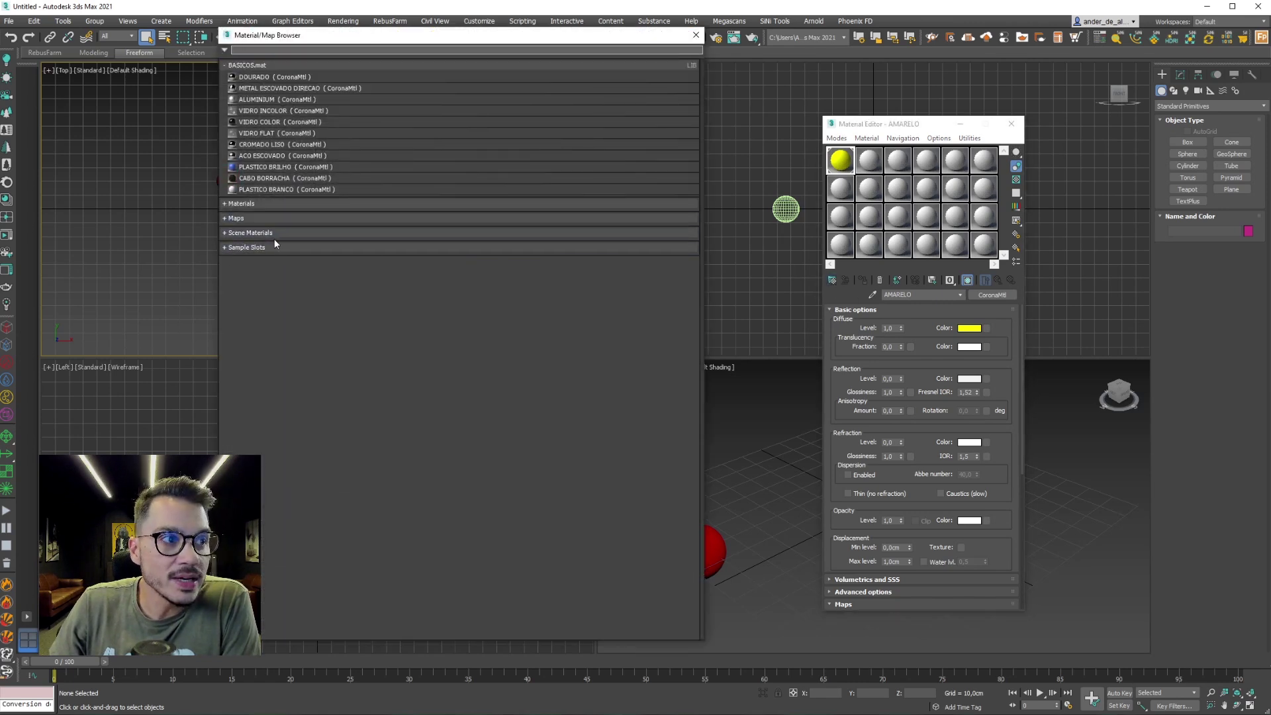
pyautogui.click(281, 65)
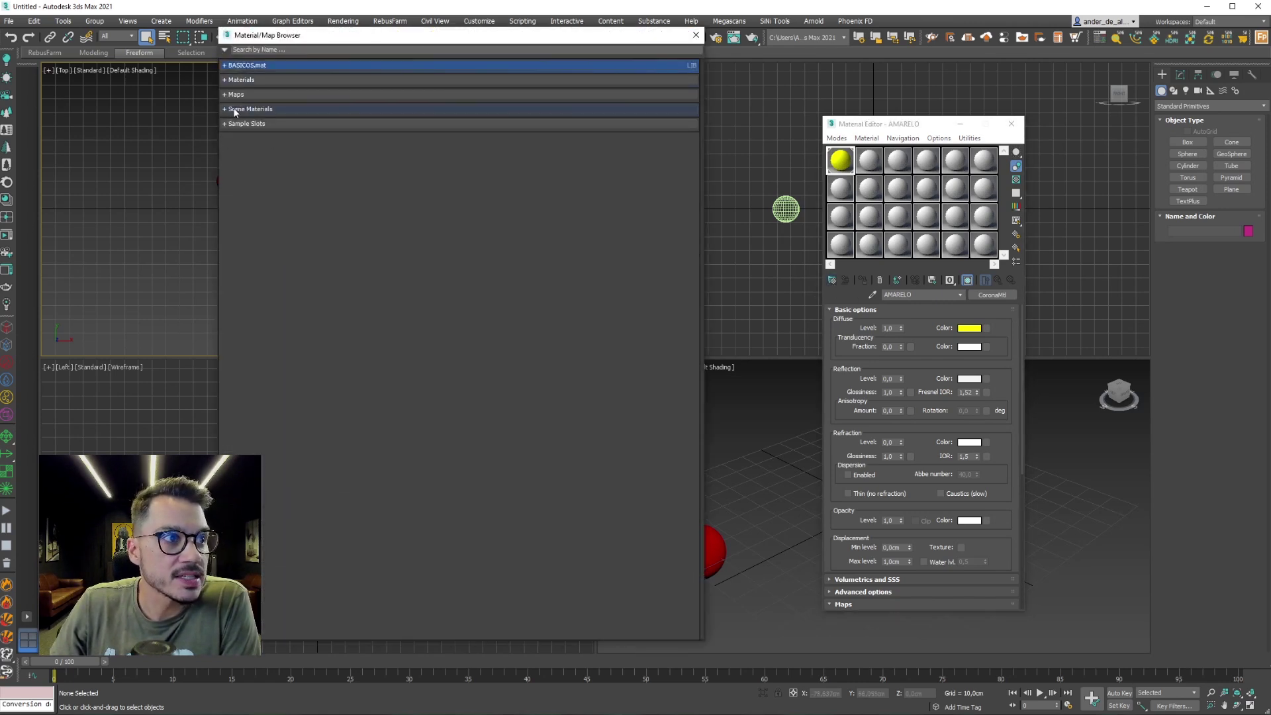
pyautogui.click(270, 109)
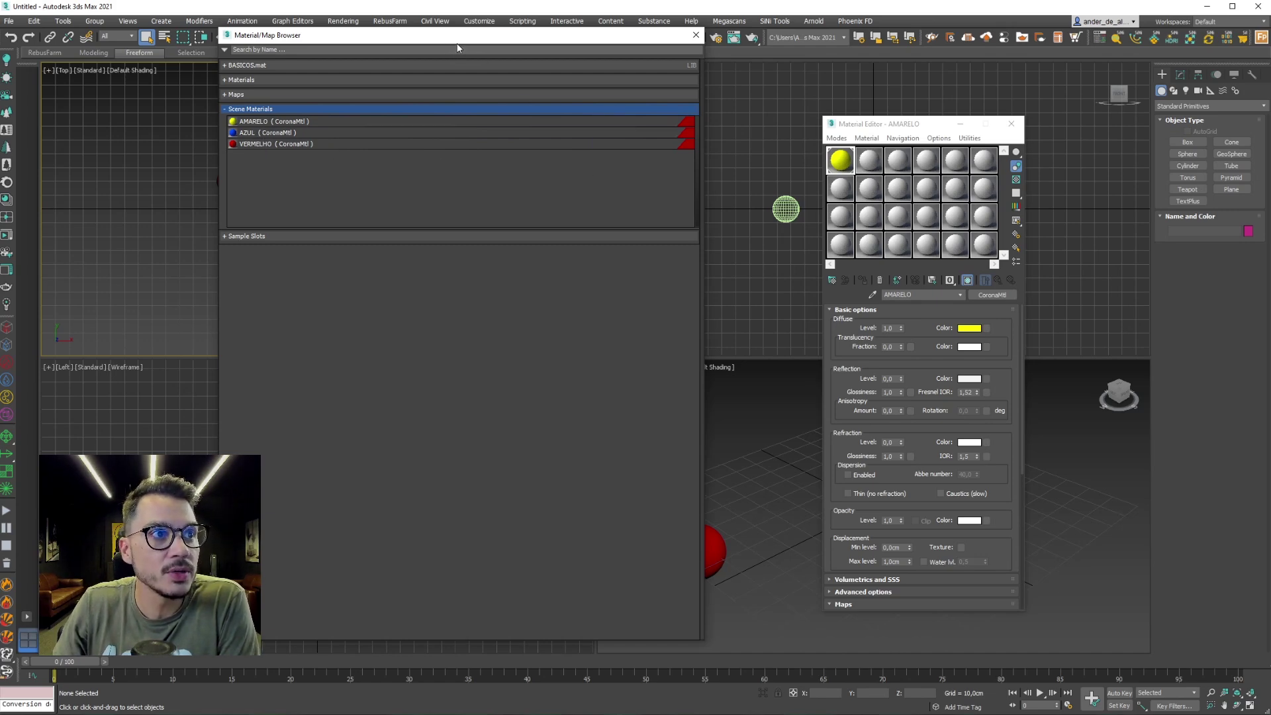
pyautogui.moveTo(457, 45)
pyautogui.mouseDown()
pyautogui.moveTo(1087, 76)
pyautogui.moveTo(480, 65)
pyautogui.mouseUp()
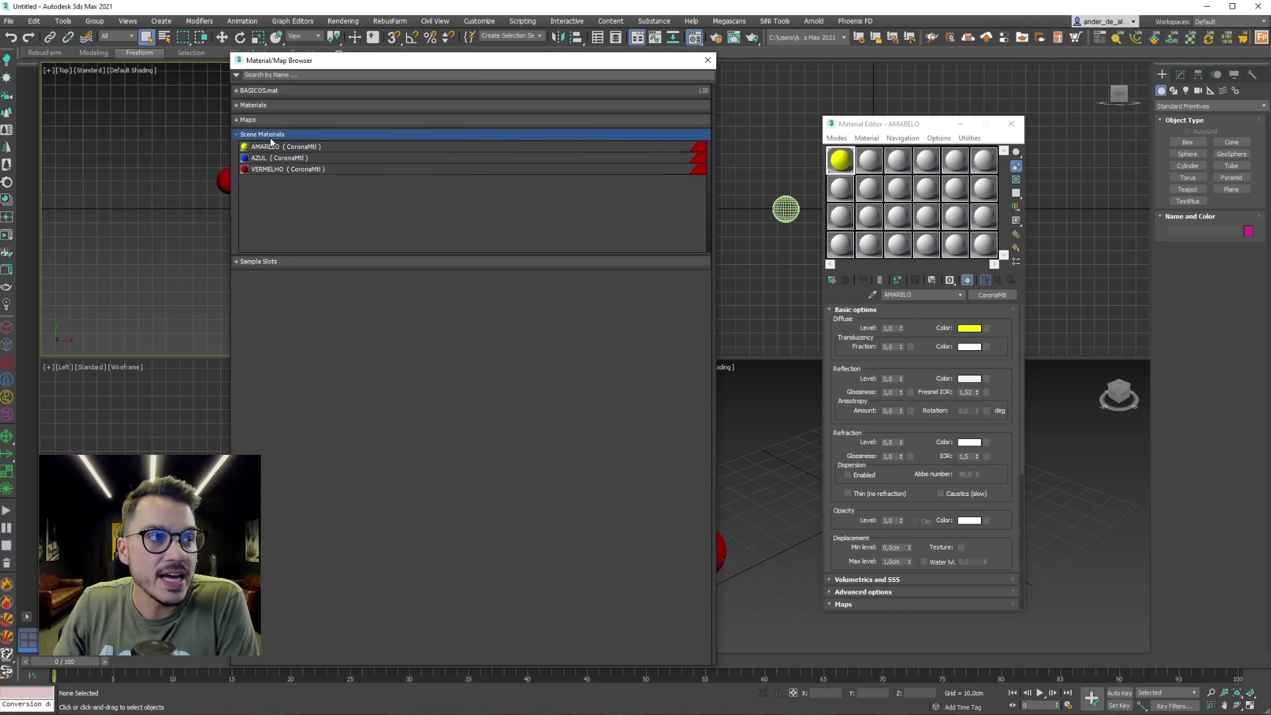
pyautogui.moveTo(260, 160); pyautogui.dragTo(918, 214)
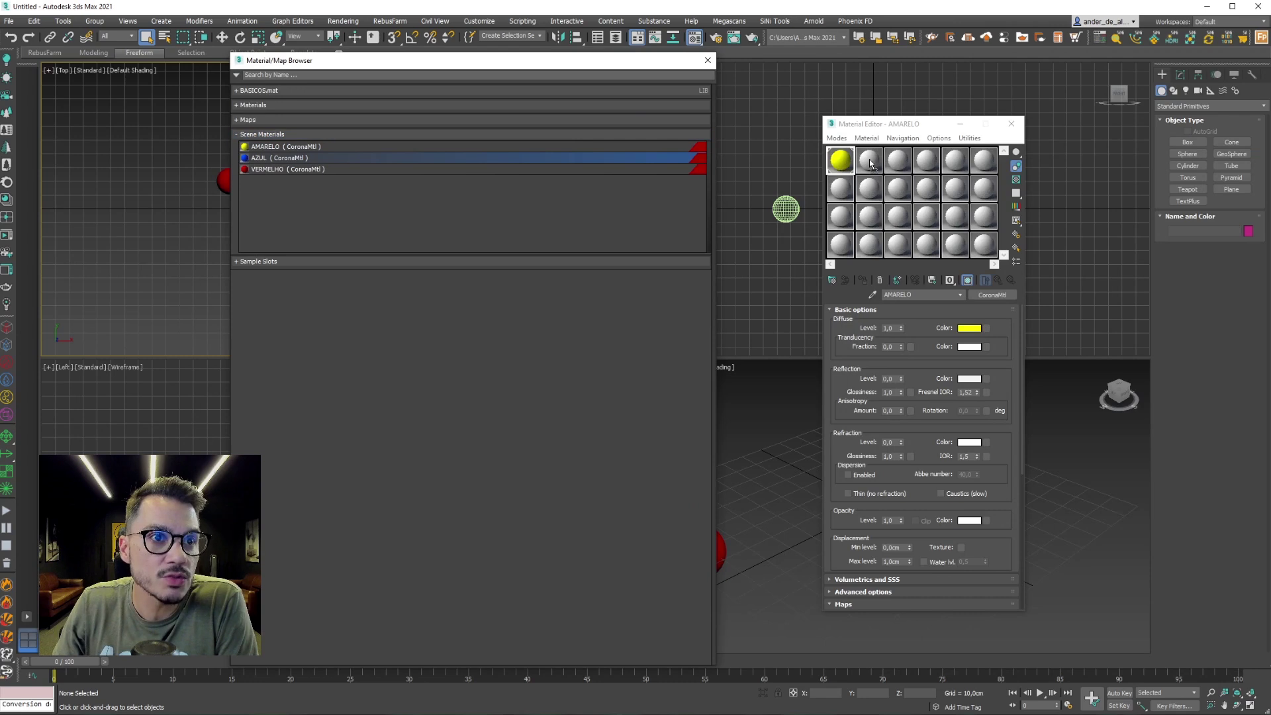
pyautogui.moveTo(871, 164); pyautogui.dragTo(870, 165)
pyautogui.click(910, 404)
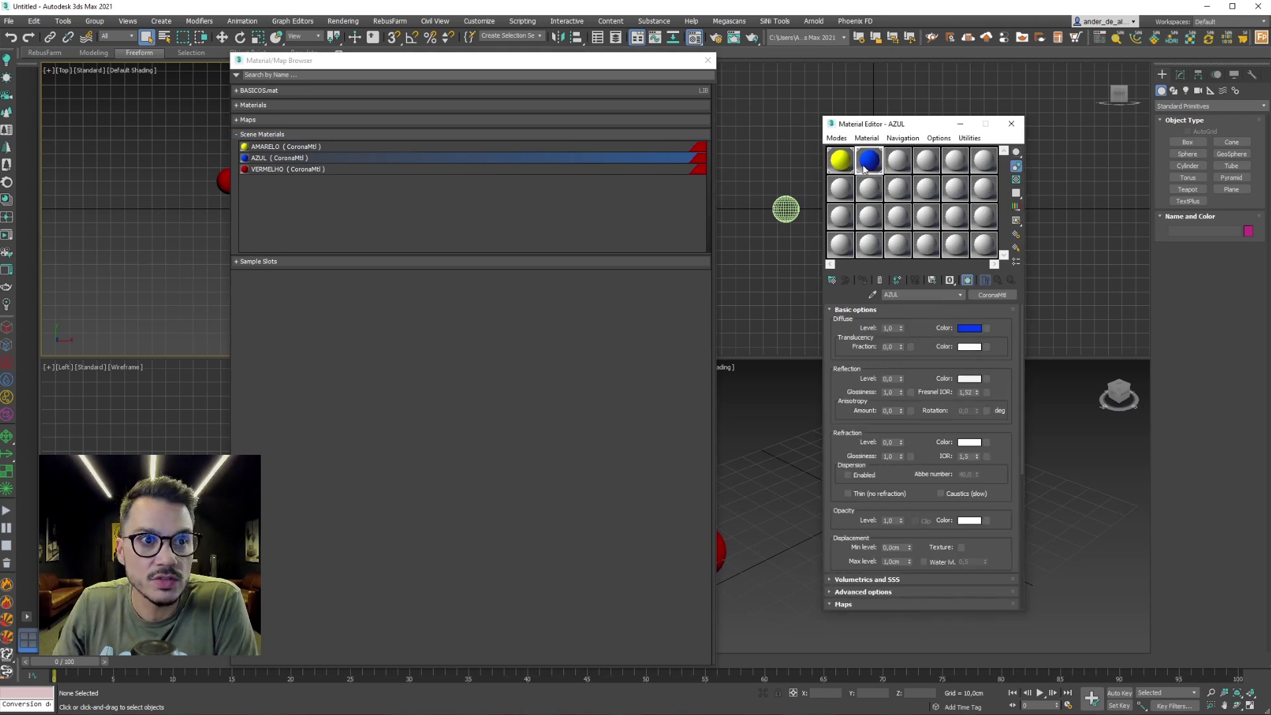
# Load VERMELHO into the third slot, close the browser, then reset all Material Editor slots.
pyautogui.moveTo(269, 171); pyautogui.dragTo(773, 205)
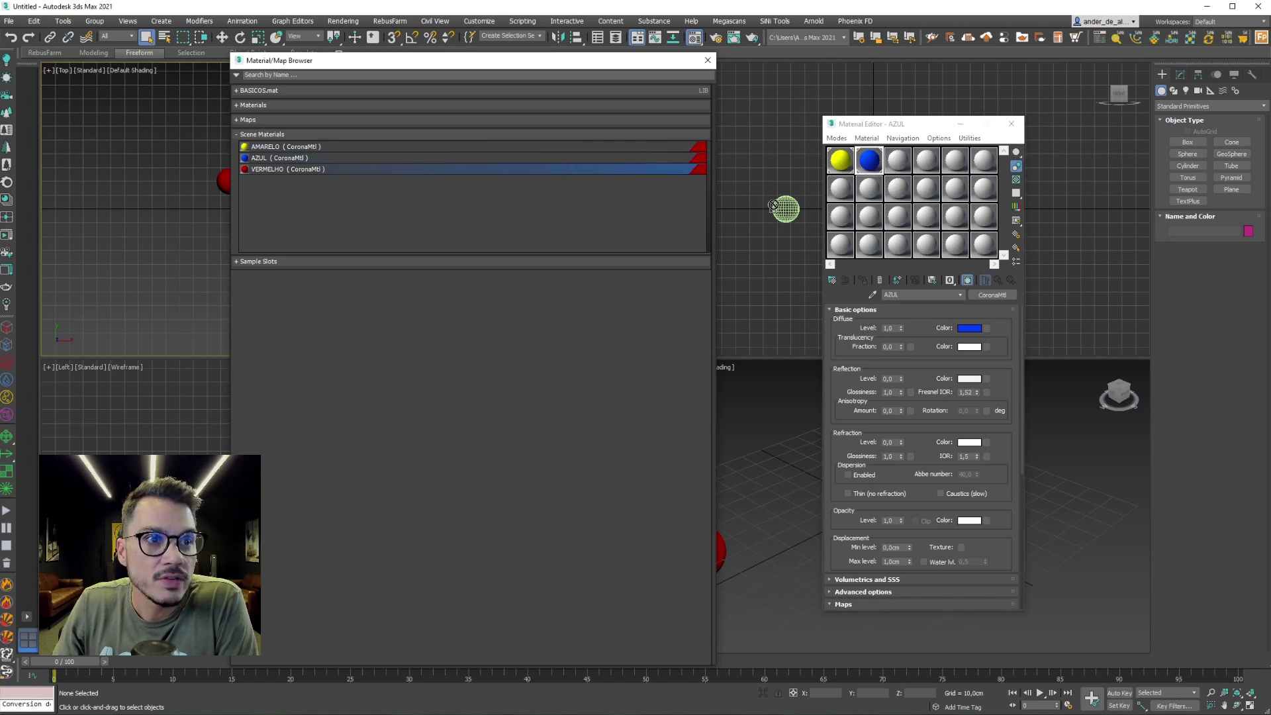
pyautogui.moveTo(906, 165); pyautogui.dragTo(906, 167)
pyautogui.click(890, 400)
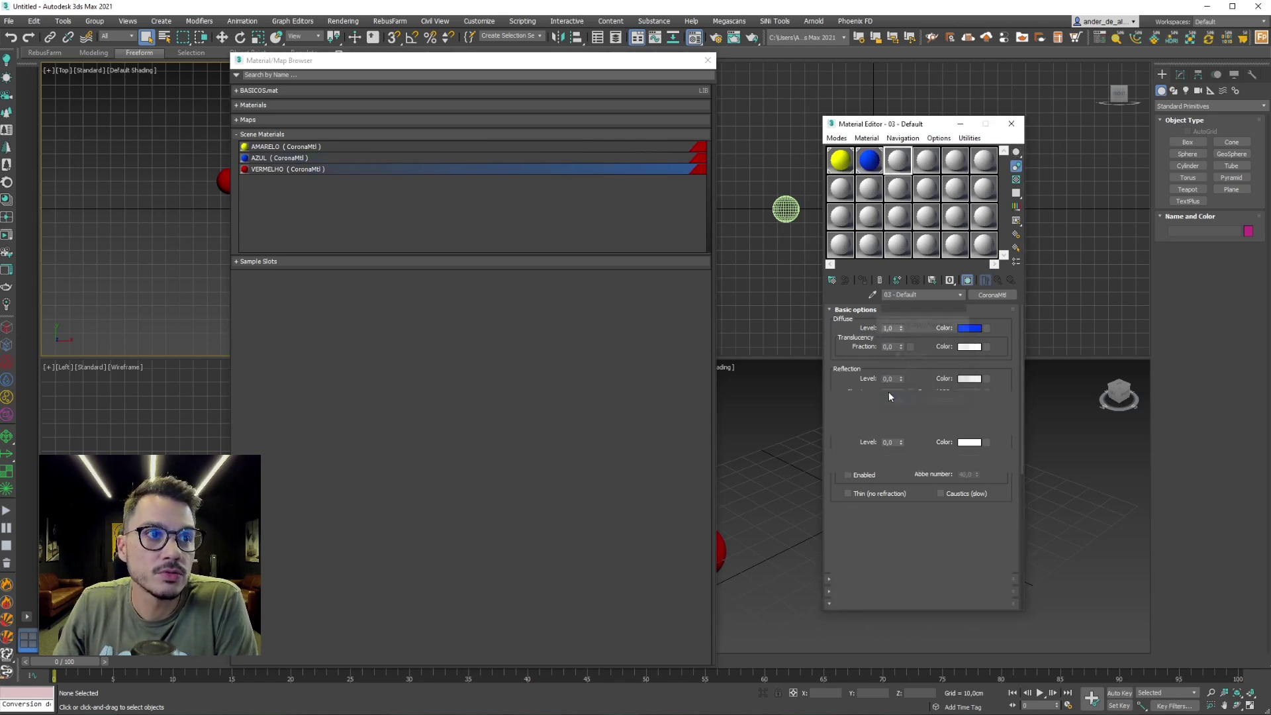
pyautogui.click(707, 60)
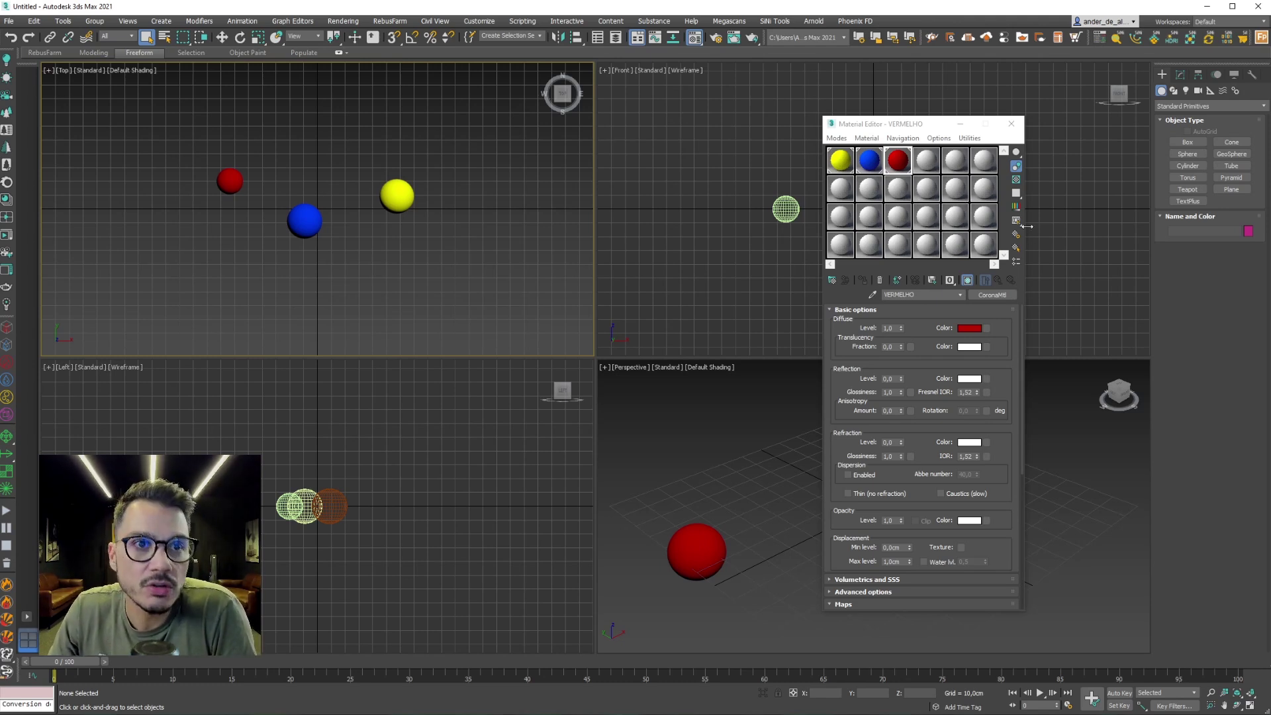
pyautogui.click(969, 137)
pyautogui.click(1004, 206)
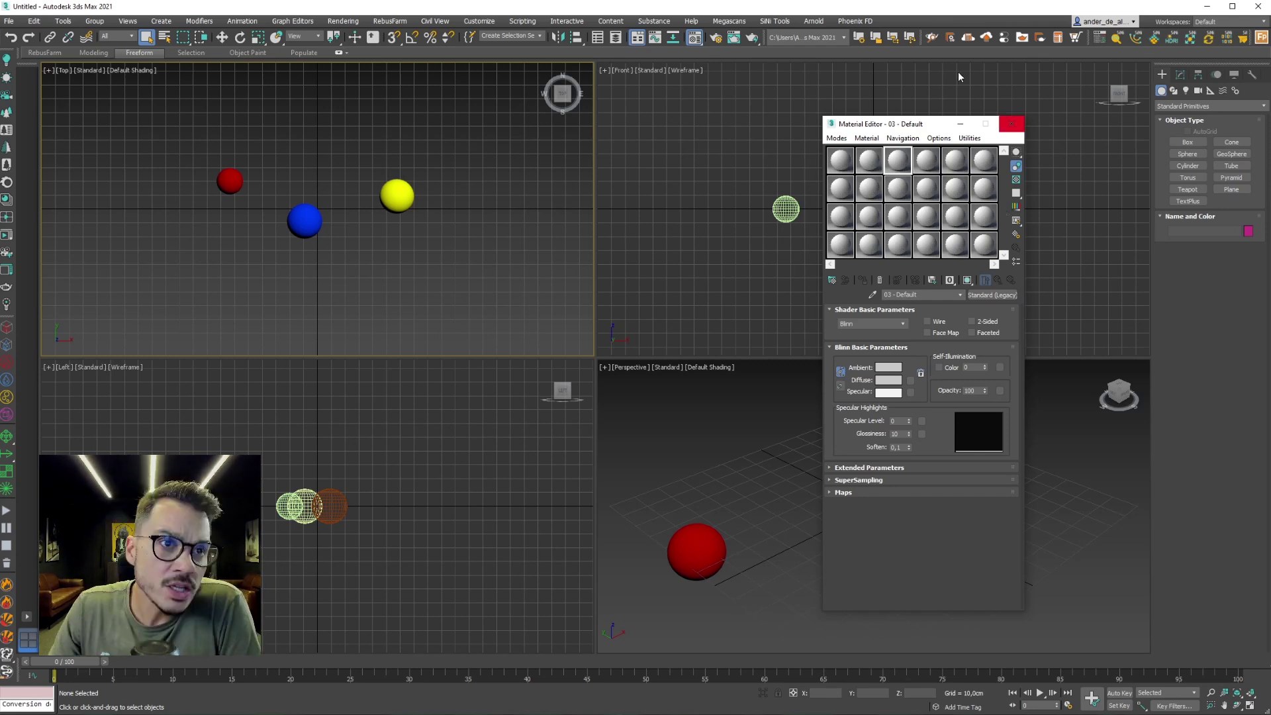
# Reload the AMARELO, AZUL and VERMELHO scene materials into sample slots 1, 2 and 3.
pyautogui.click(836, 138)
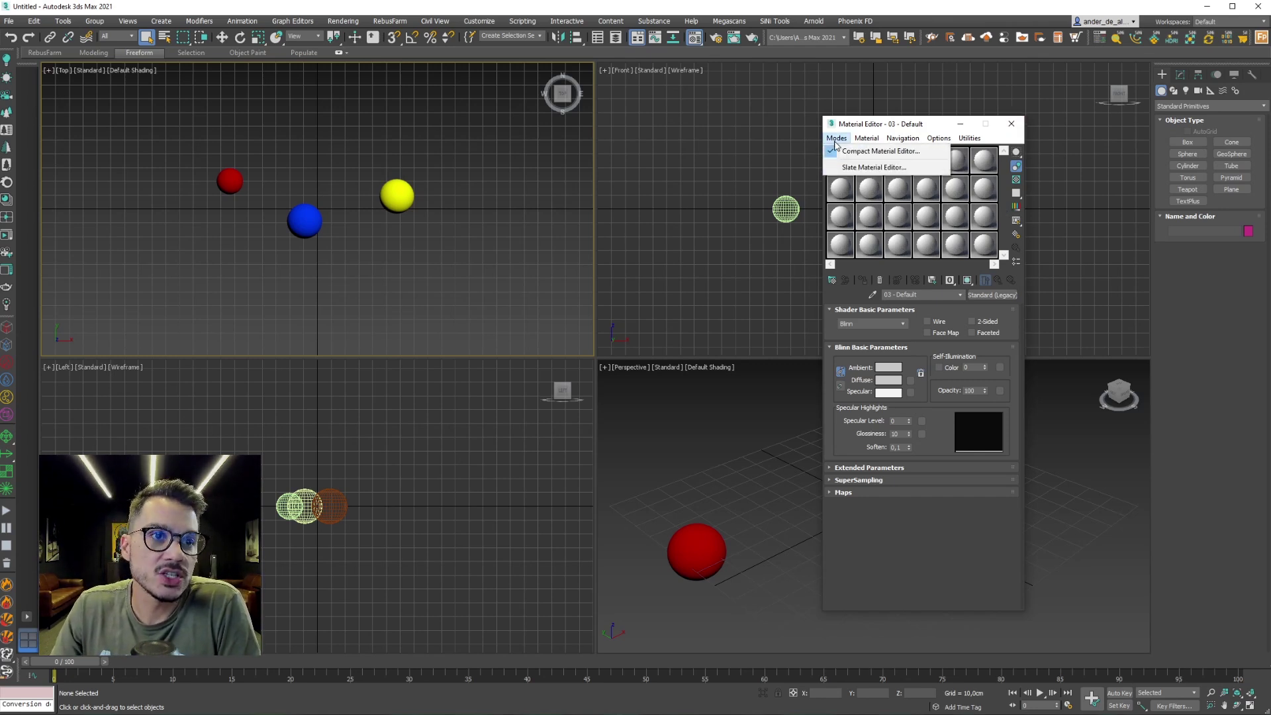
pyautogui.click(833, 298)
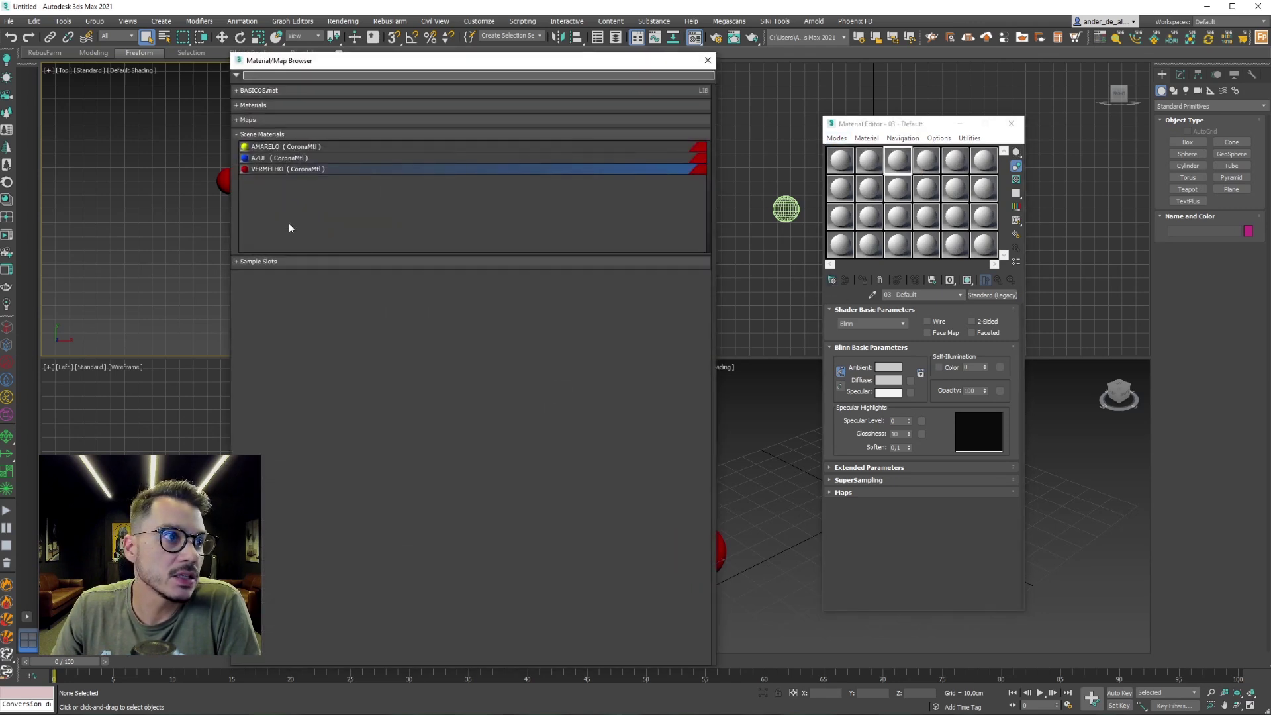
pyautogui.moveTo(300, 153); pyautogui.dragTo(842, 164)
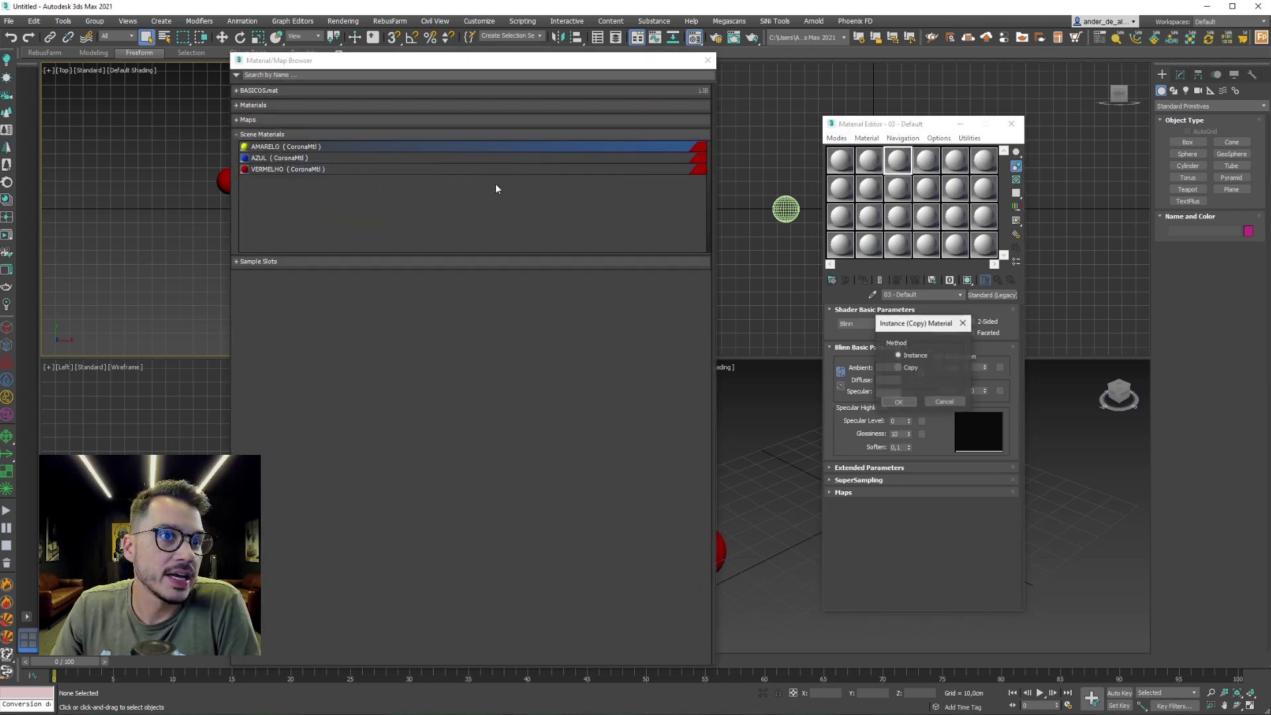
pyautogui.click(886, 403)
pyautogui.click(283, 159)
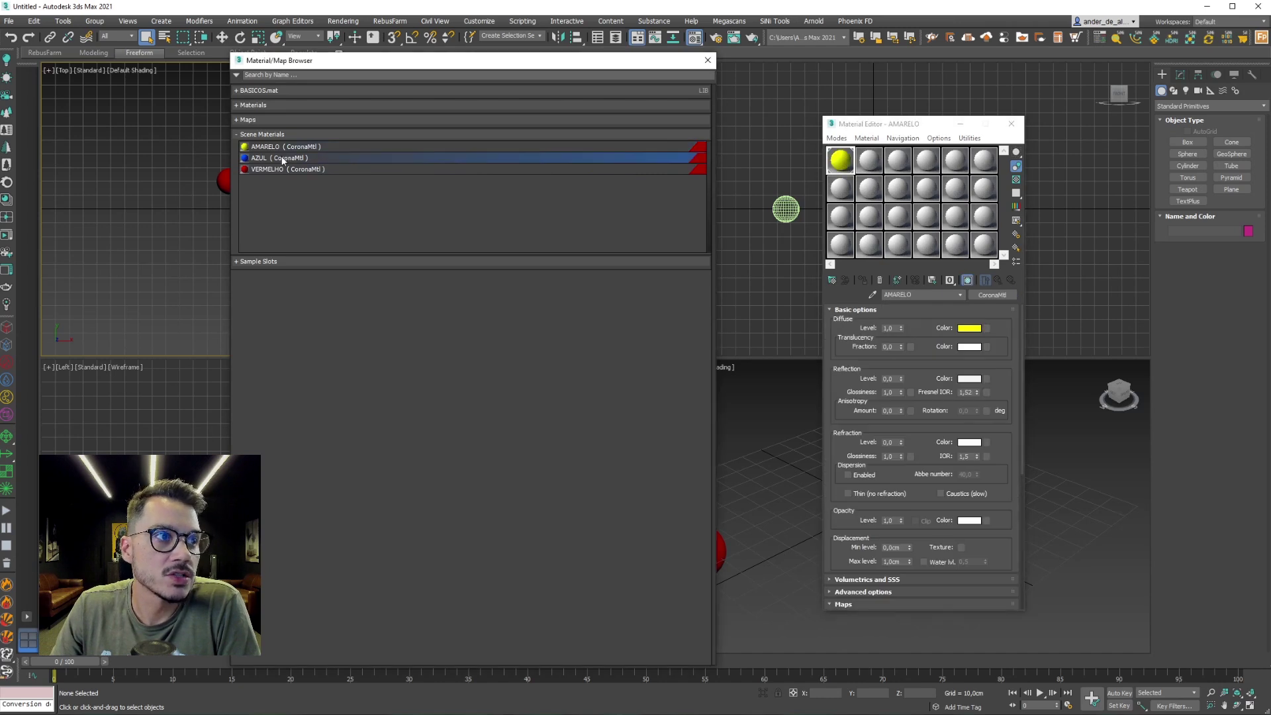
pyautogui.moveTo(876, 171); pyautogui.dragTo(869, 164)
pyautogui.click(886, 403)
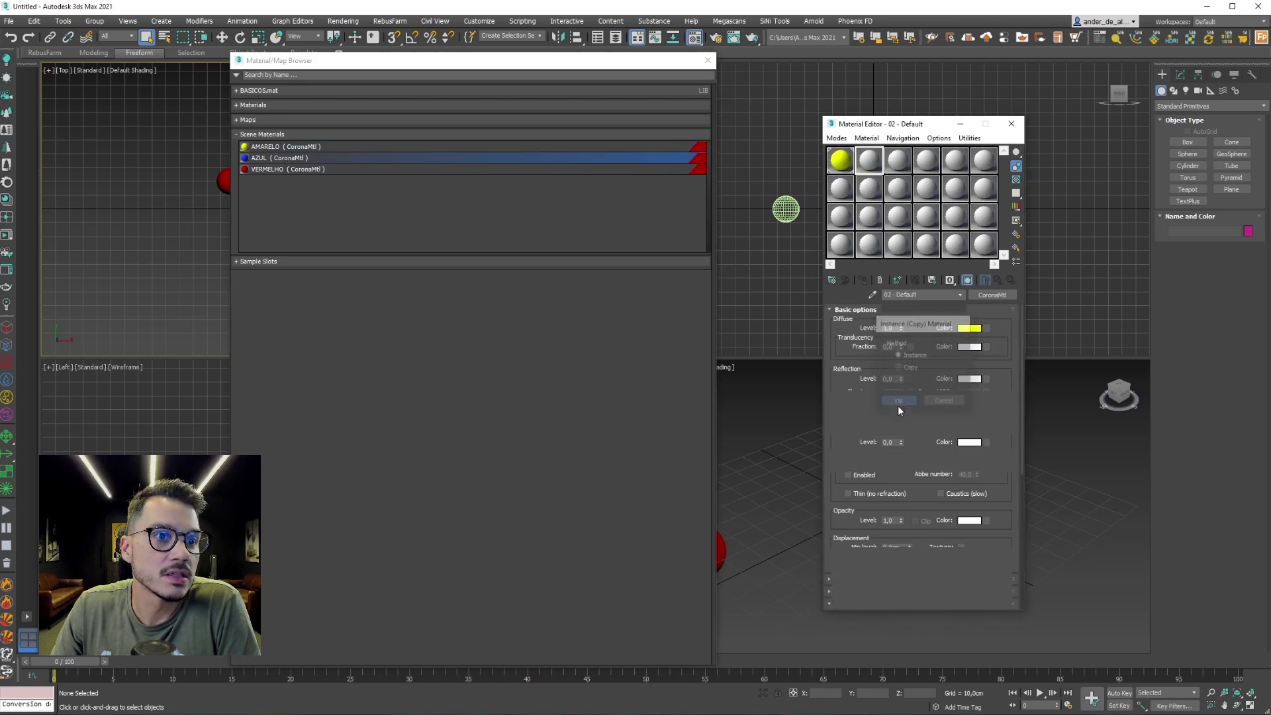
pyautogui.moveTo(285, 168)
pyautogui.mouseDown()
pyautogui.moveTo(855, 182)
pyautogui.moveTo(899, 161)
pyautogui.mouseUp()
pyautogui.click(885, 404)
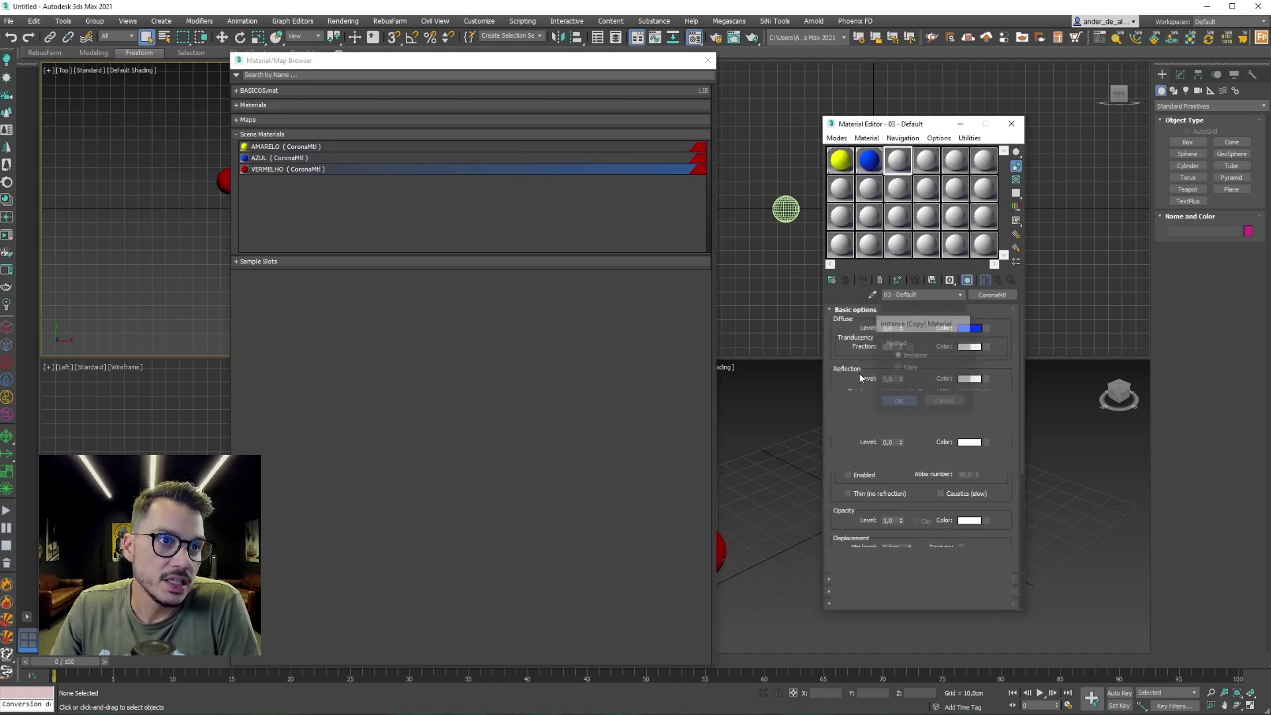
pyautogui.click(708, 62)
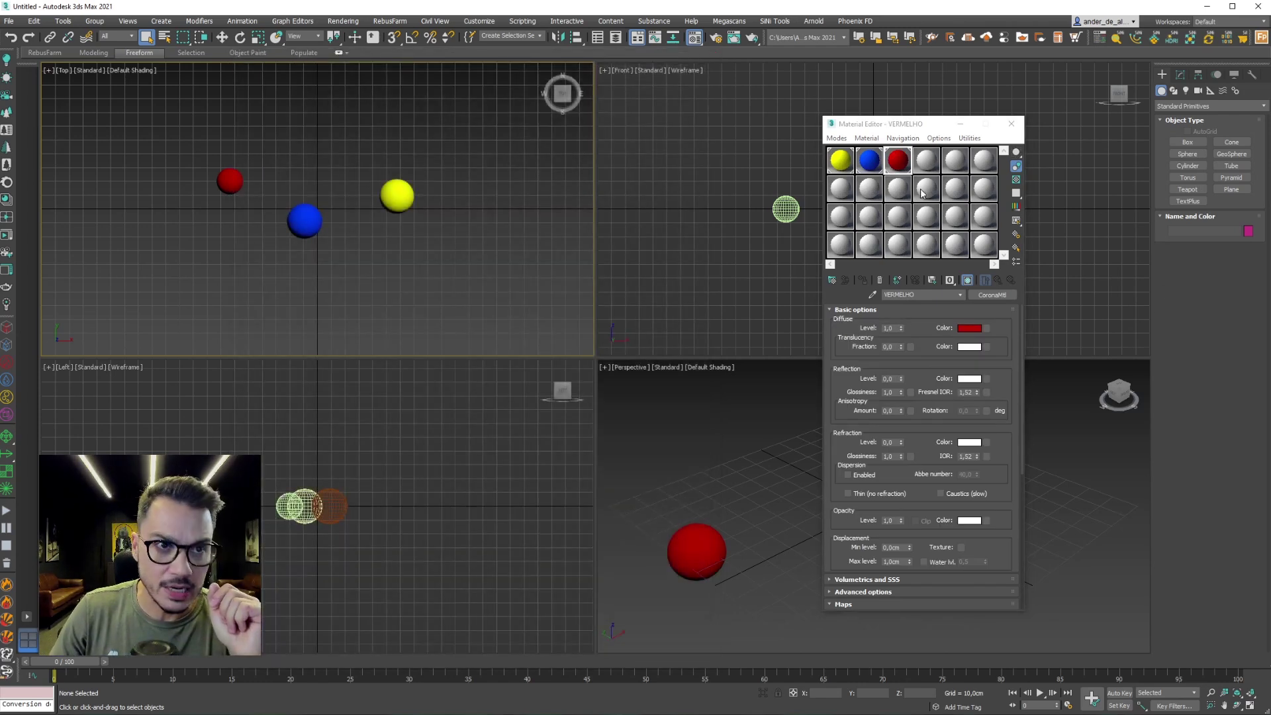
# Name the fourth sample slot MADEIRA and convert it to a CoronaMtl.
pyautogui.click(927, 159)
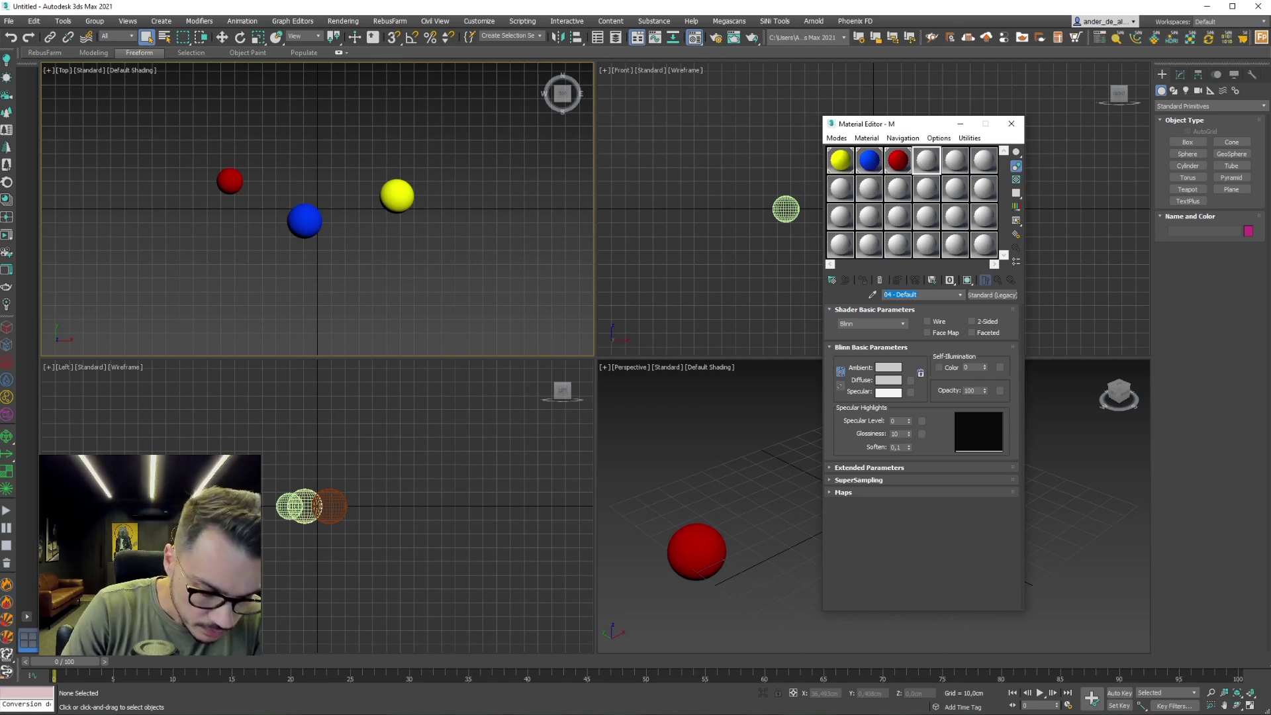
pyautogui.write('MADEIRA')
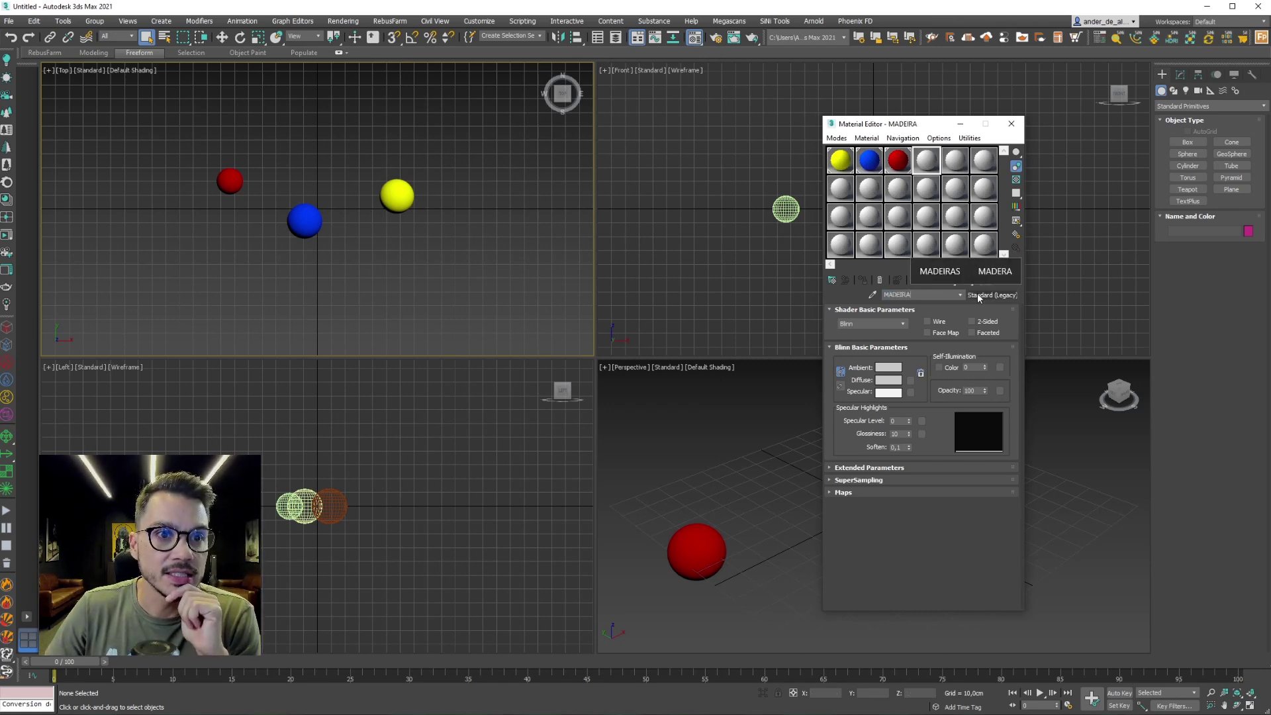
pyautogui.click(979, 295)
pyautogui.doubleClick(301, 193)
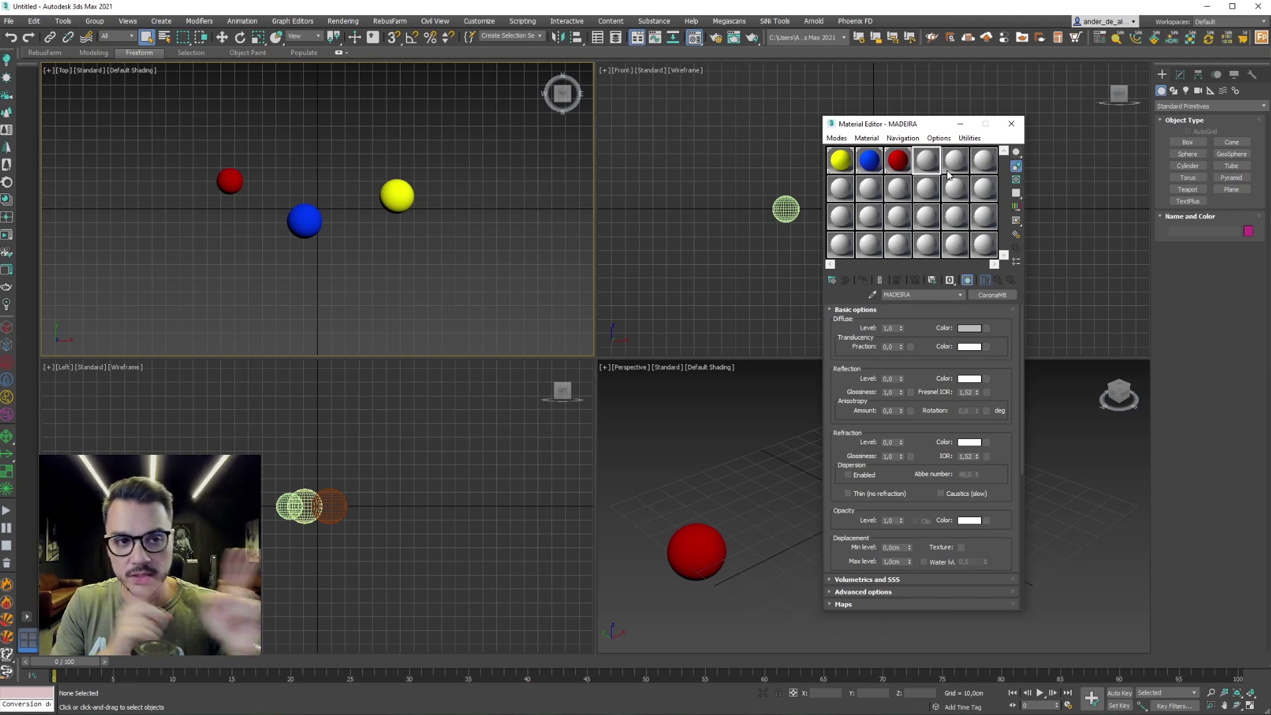
# Give MADEIRA a Bitmap diffuse map using the 44_0_Texture 1.jpeg wood image.
pyautogui.click(987, 328)
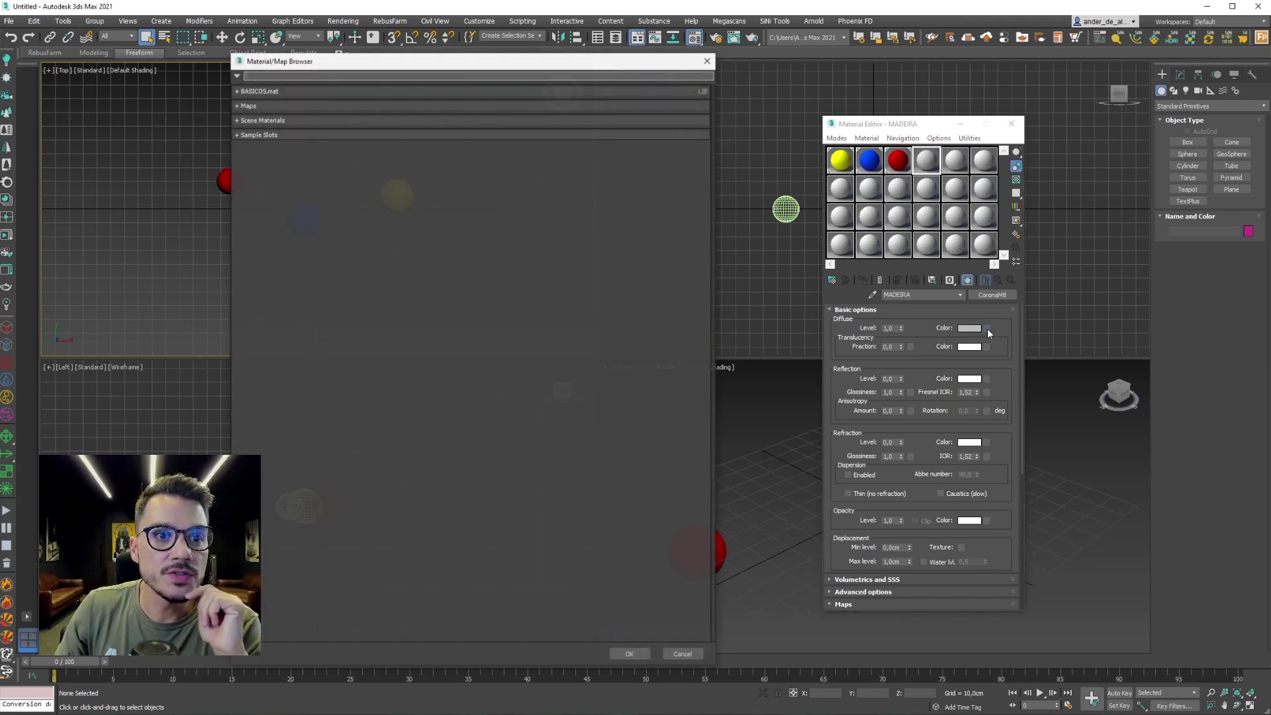
pyautogui.click(285, 104)
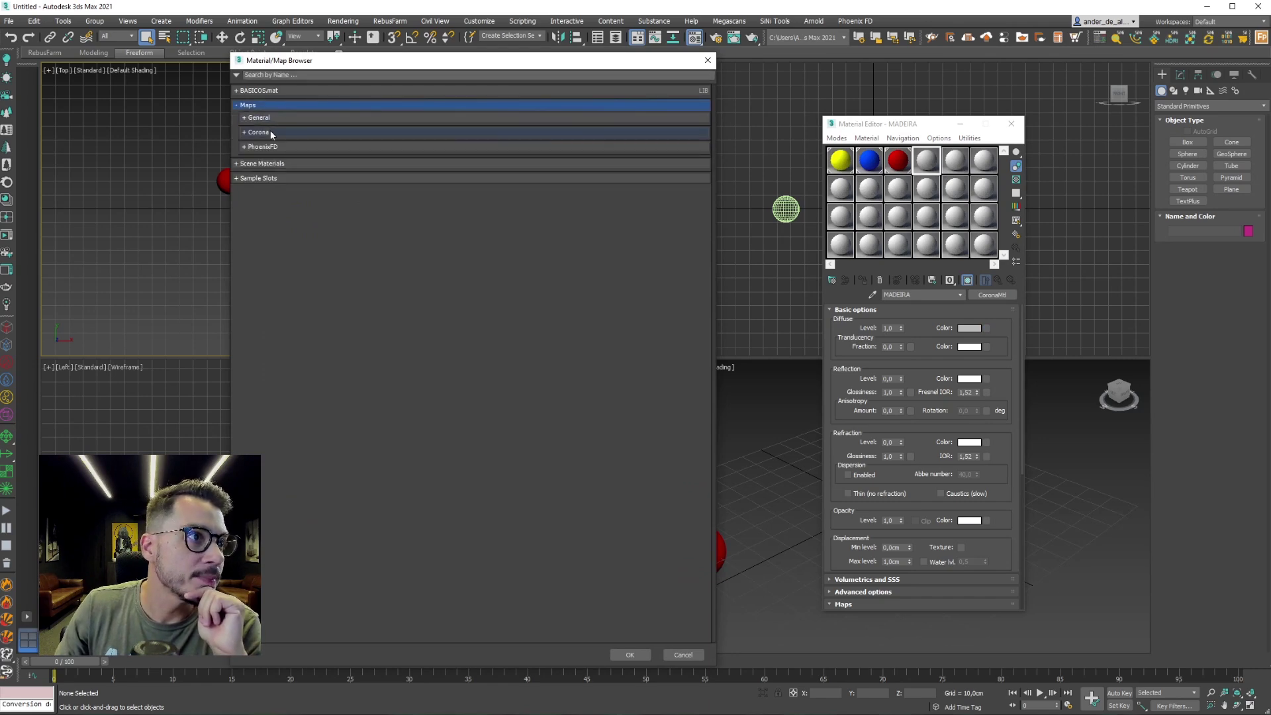
pyautogui.click(274, 118)
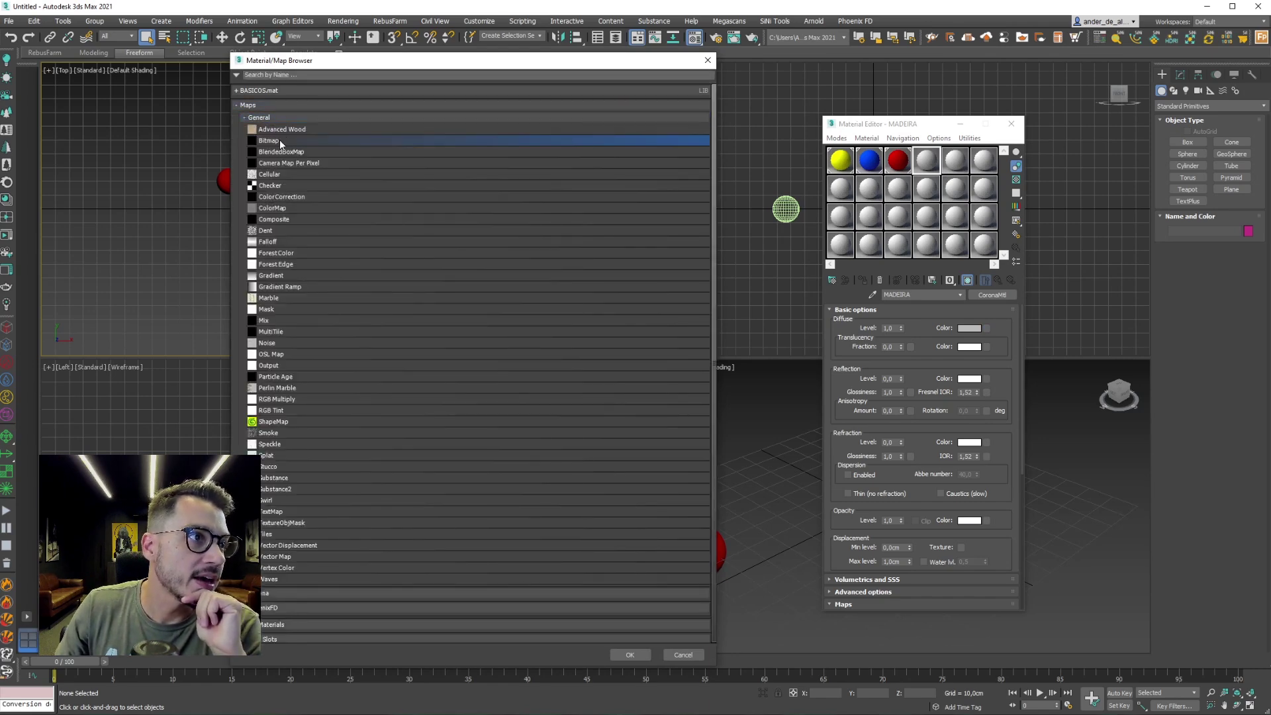
pyautogui.doubleClick(279, 140)
pyautogui.doubleClick(121, 113)
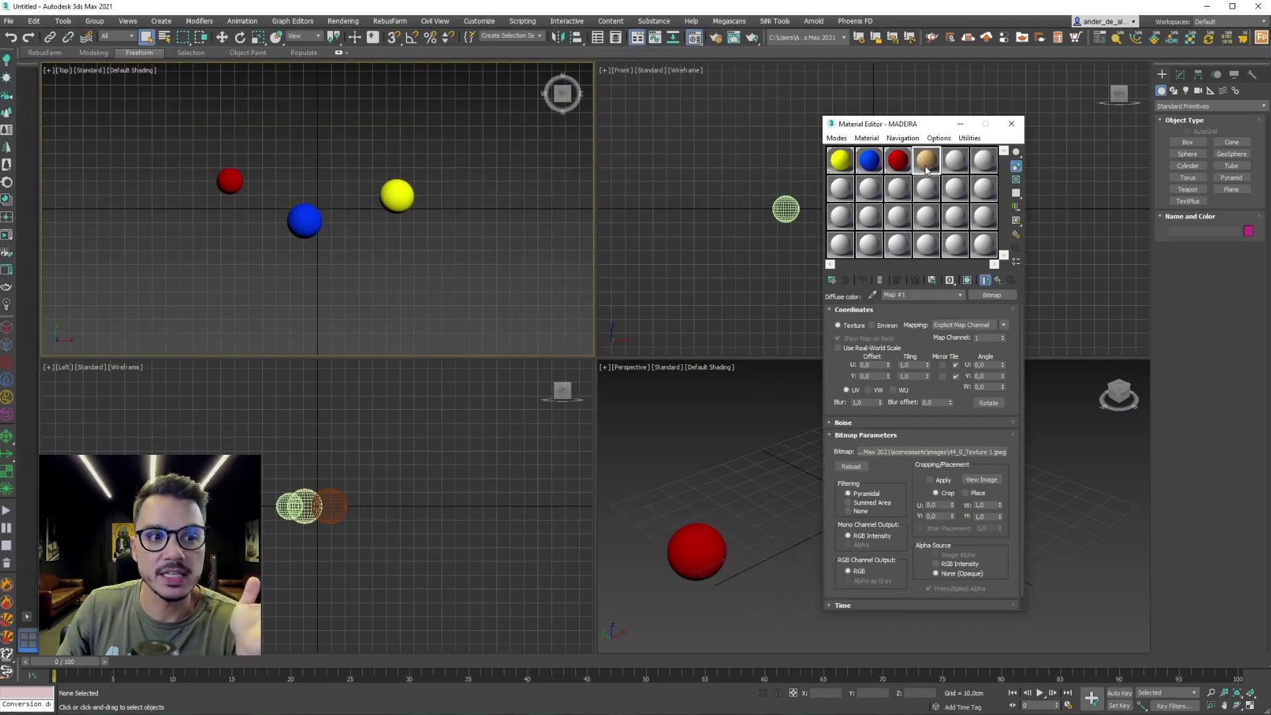
# Create a new sphere below the yellow one, assign MADEIRA, and switch Top view to Perspective.
pyautogui.click(324, 223)
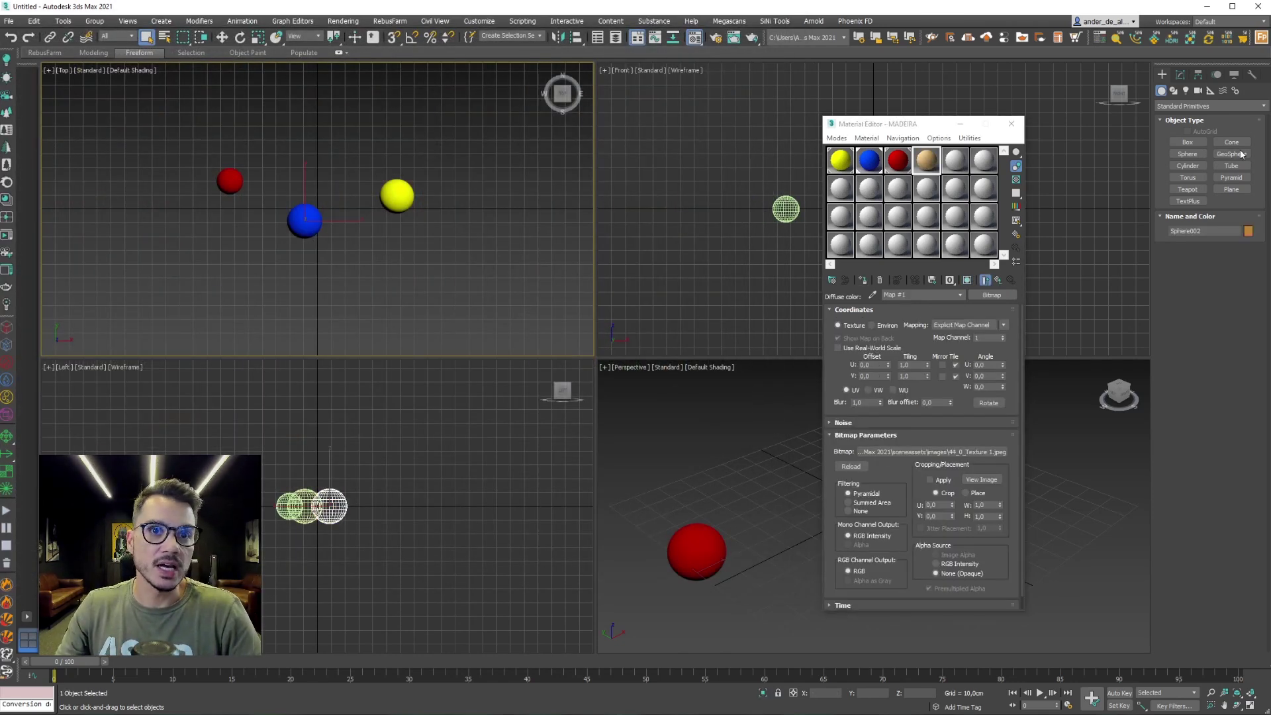
pyautogui.click(1188, 153)
pyautogui.moveTo(361, 245); pyautogui.dragTo(385, 247)
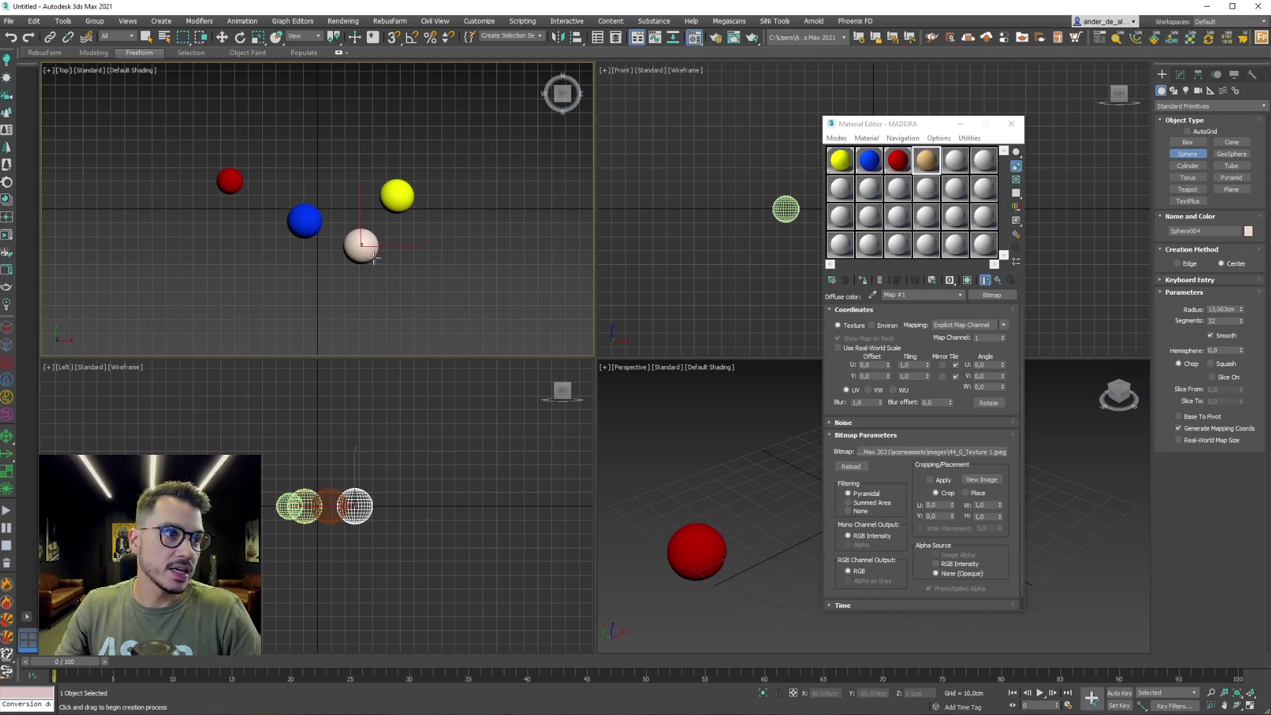
pyautogui.click(937, 169)
pyautogui.click(864, 280)
pyautogui.click(1196, 152)
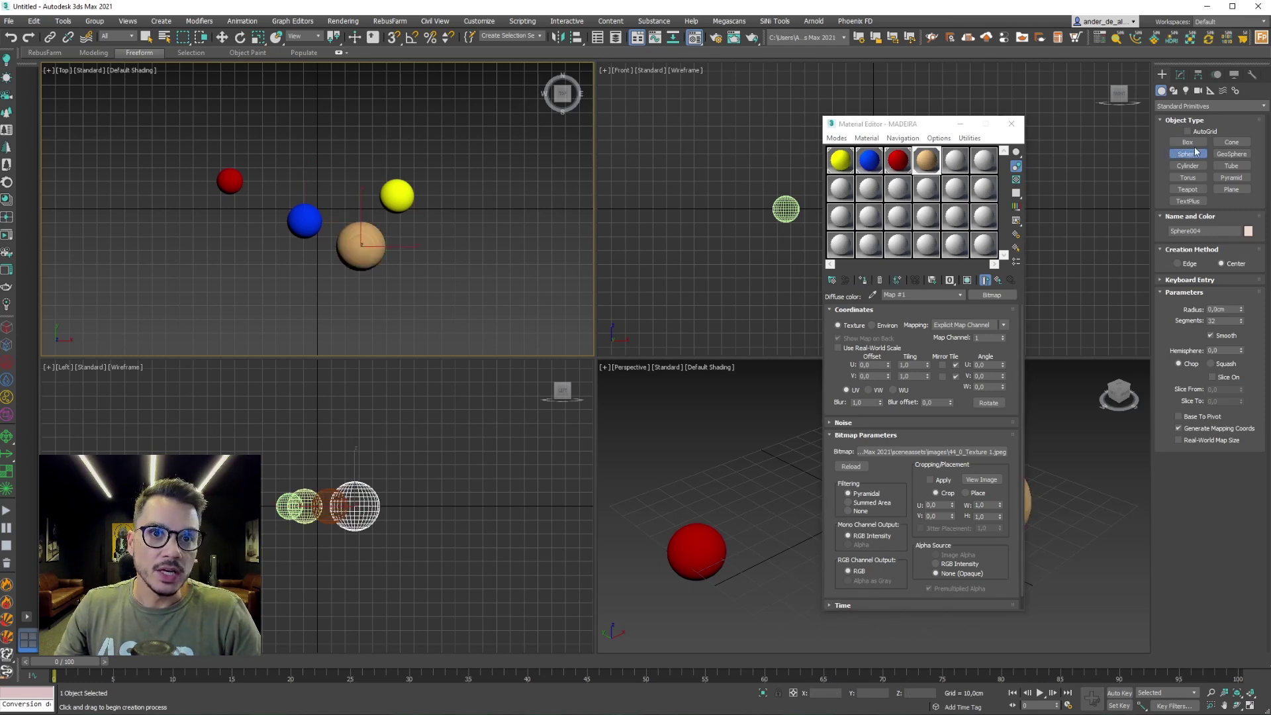
pyautogui.click(146, 37)
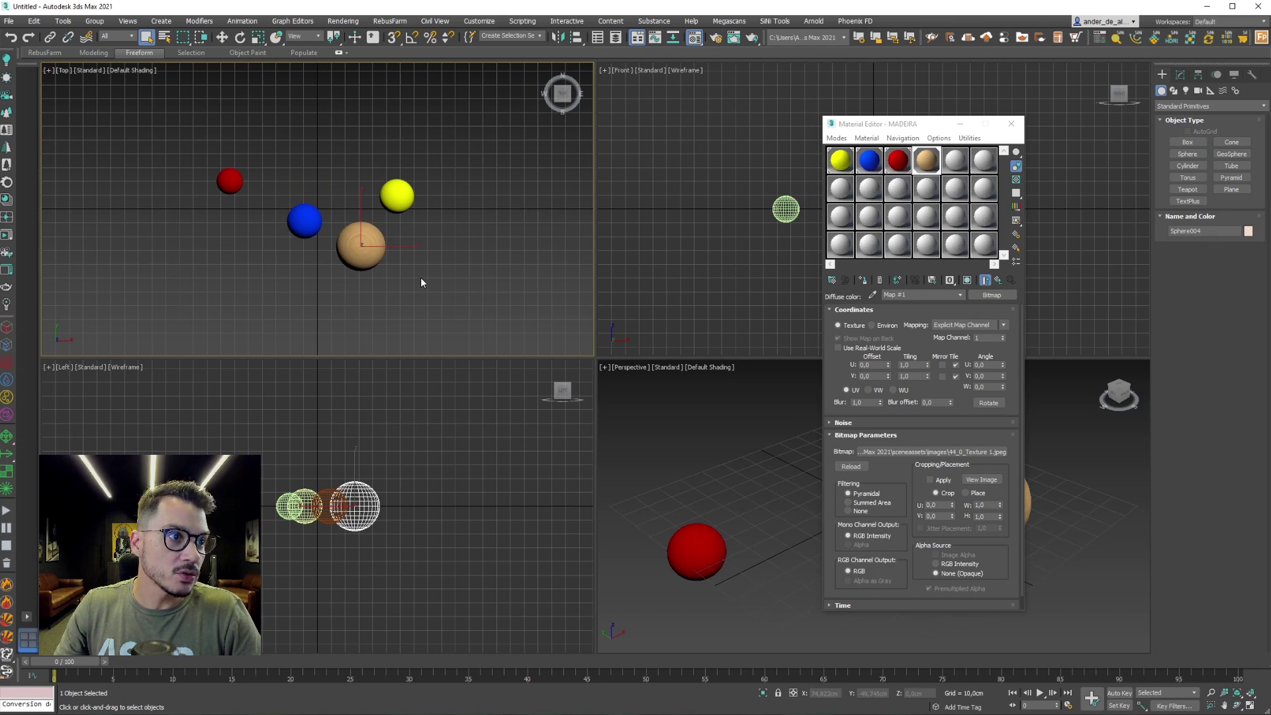
pyautogui.press('p')
pyautogui.press('z')
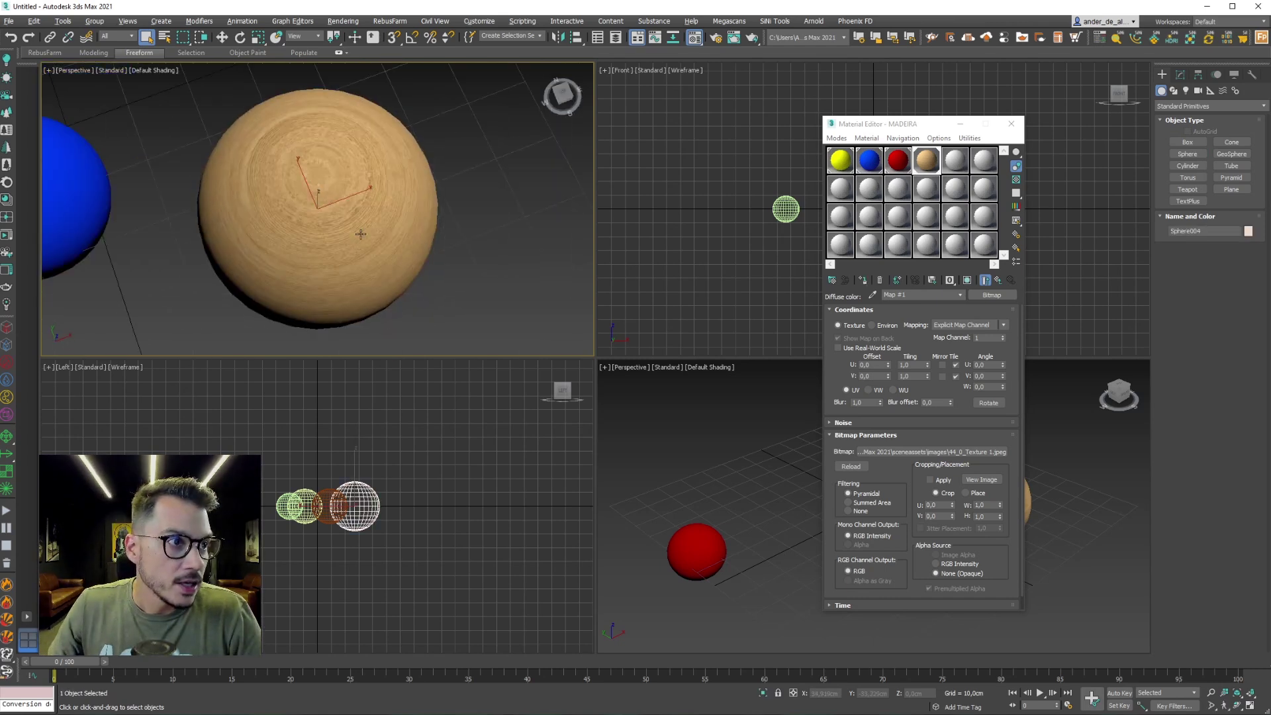
# Turn off the wood texture's viewport display and return to MADEIRA's main settings.
pyautogui.click(969, 280)
pyautogui.moveTo(359, 235)
pyautogui.mouseDown(button='middle')
pyautogui.moveTo(364, 267)
pyautogui.moveTo(424, 265)
pyautogui.mouseUp(button='middle')
pyautogui.scroll(-3, 364, 267)
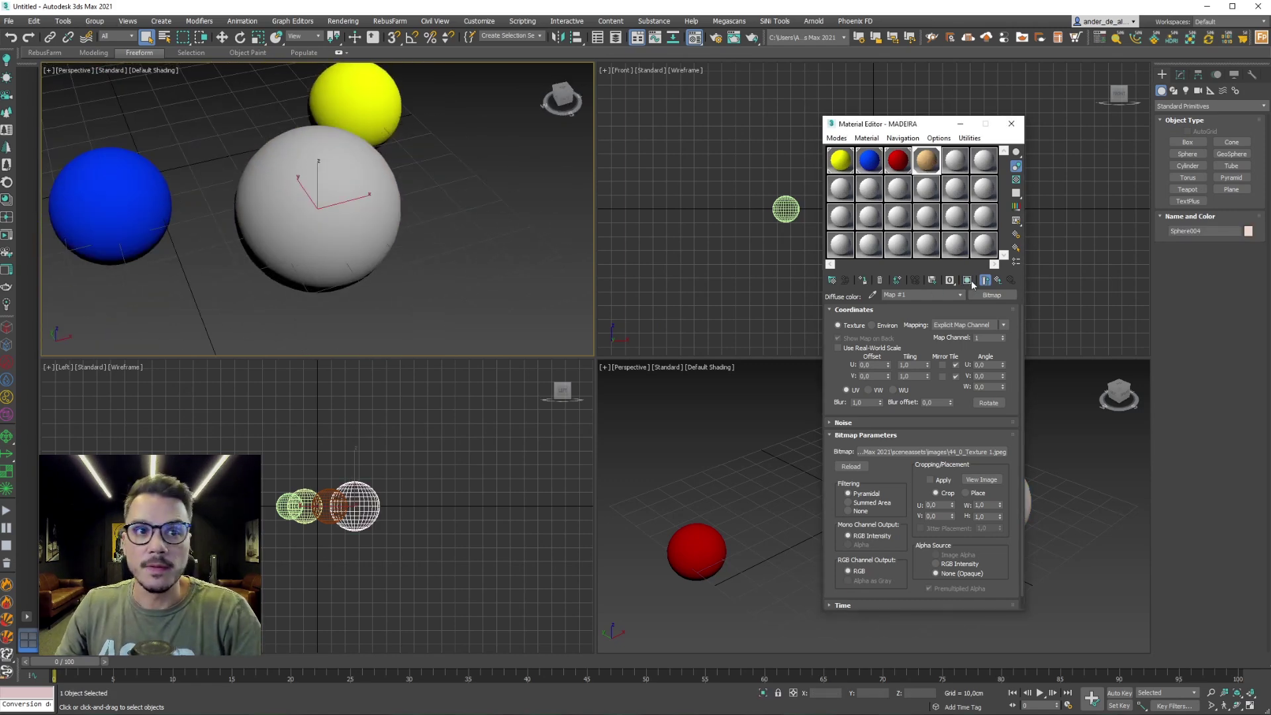
pyautogui.click(997, 281)
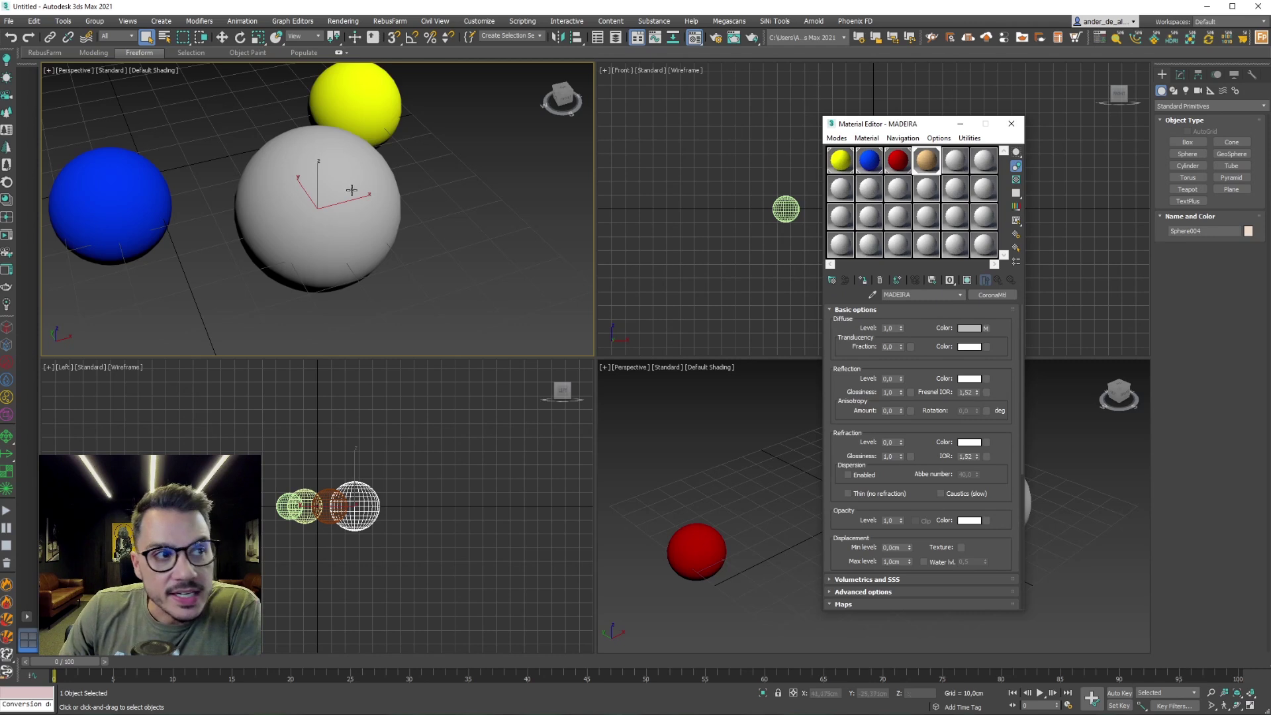
pyautogui.moveTo(326, 231); pyautogui.dragTo(381, 276, button='middle')
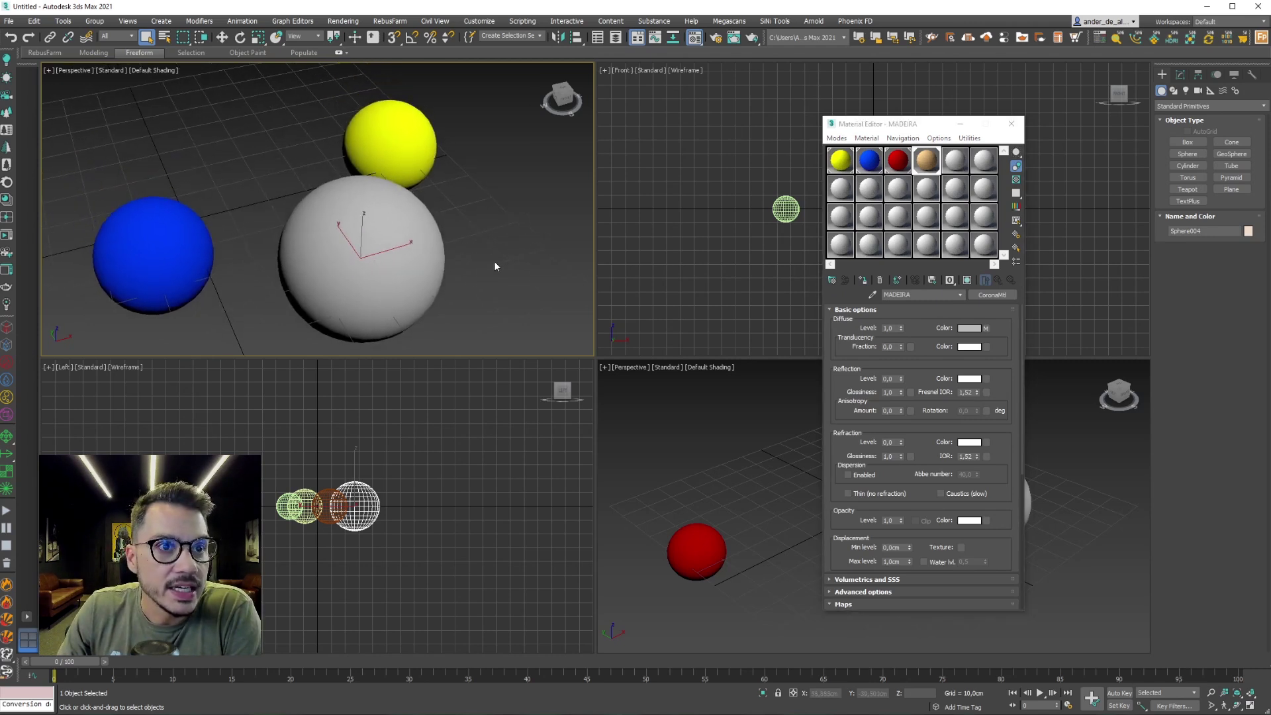
pyautogui.scroll(2, 494, 270)
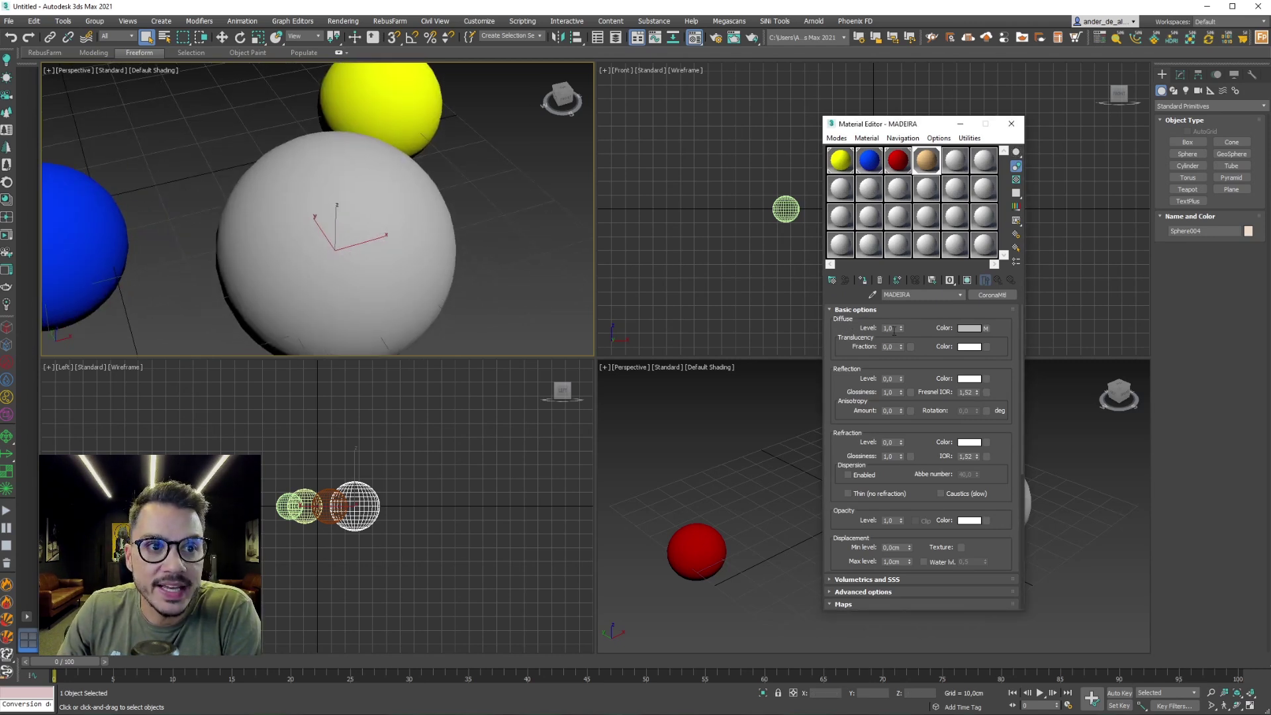
# Enable Show Shaded Material in Viewport on the diffuse bitmap, then select the fifth sample slot.
pyautogui.click(988, 328)
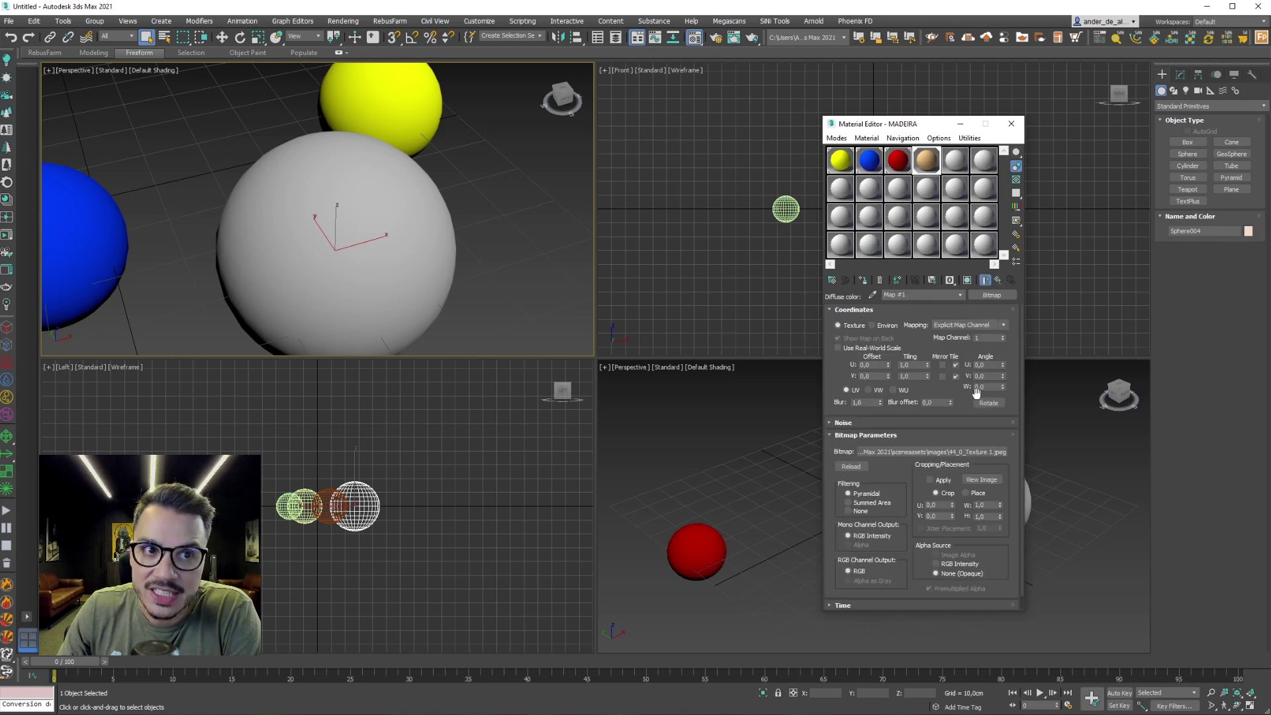
pyautogui.click(968, 280)
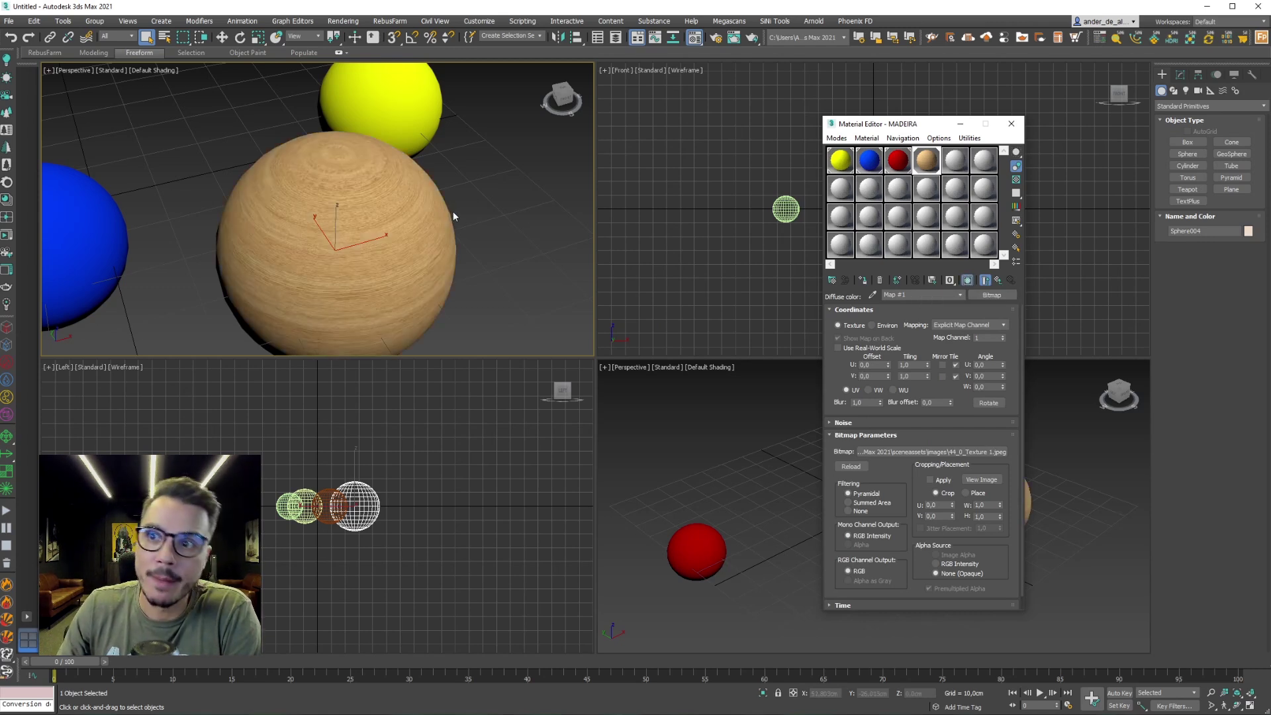
pyautogui.click(968, 281)
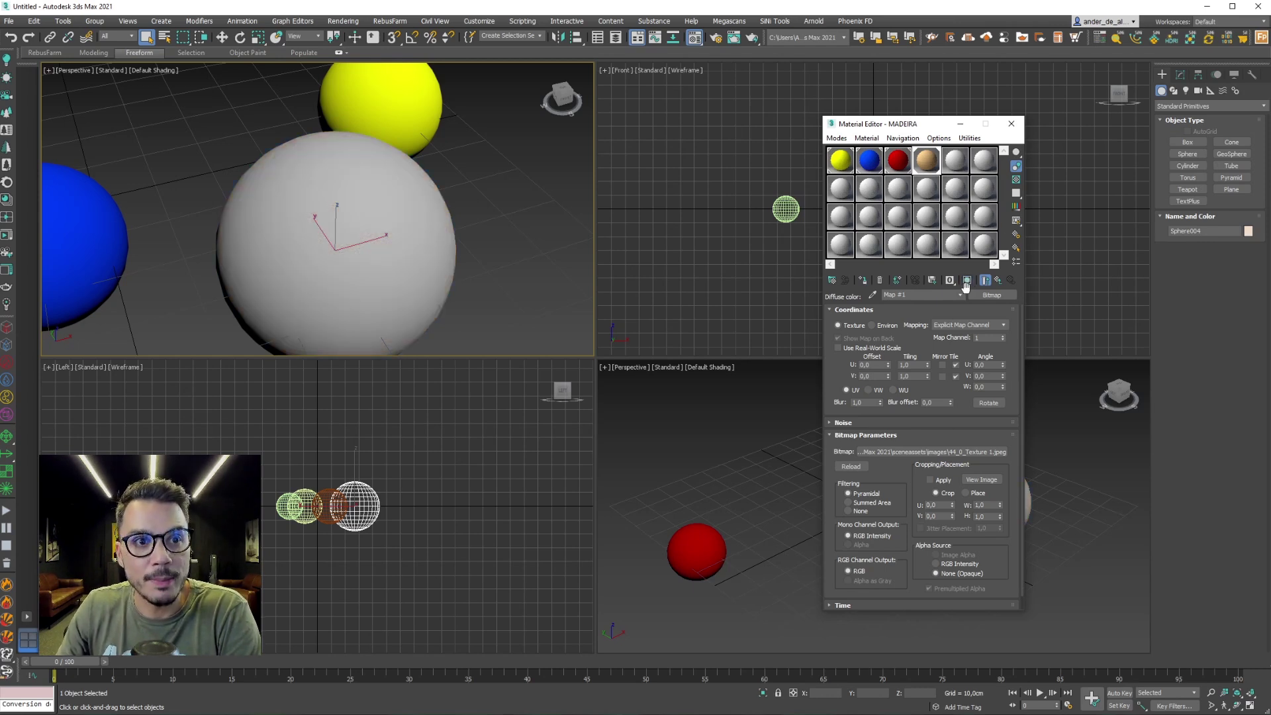
pyautogui.click(968, 281)
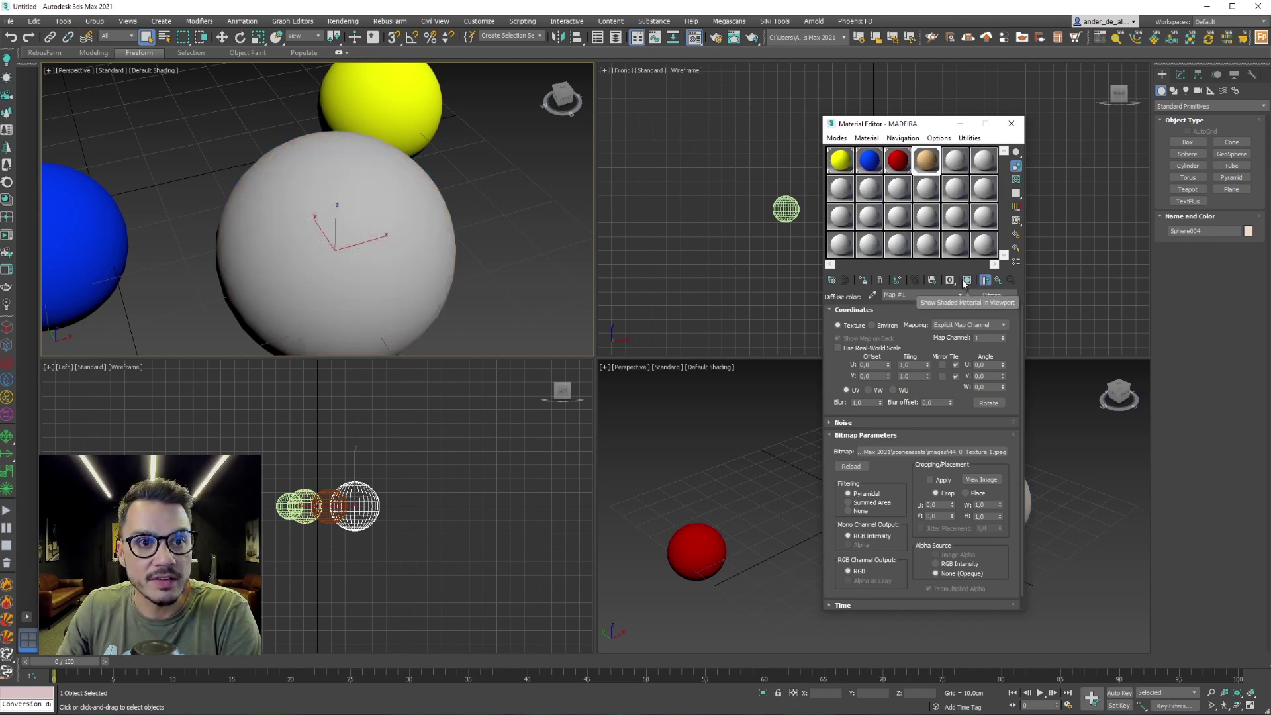
pyautogui.click(511, 259)
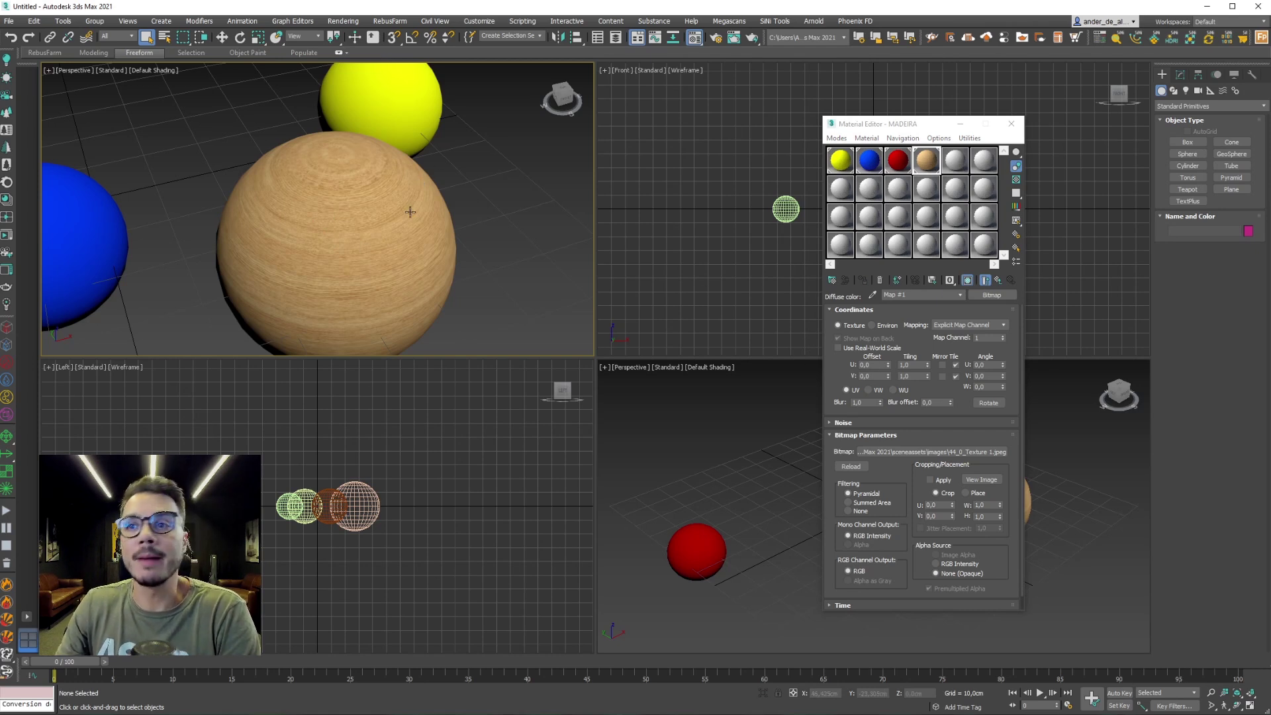
pyautogui.click(986, 280)
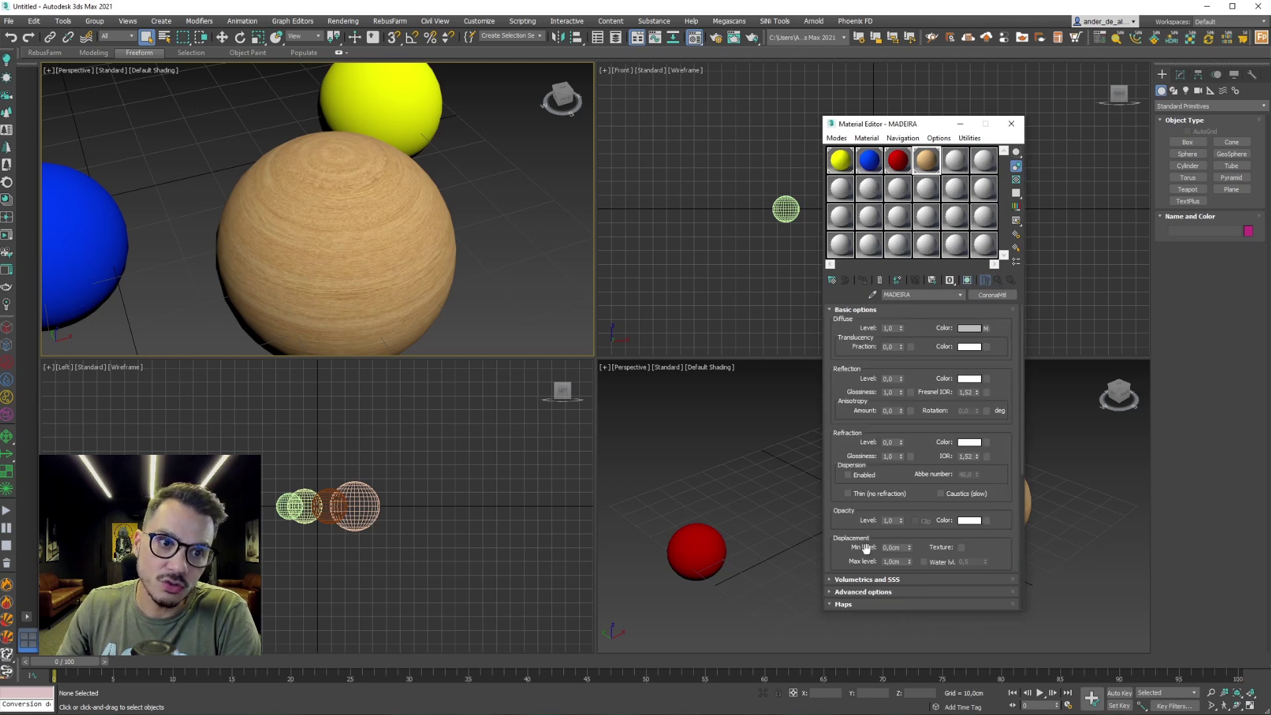
pyautogui.scroll(-5, 439, 241)
pyautogui.moveTo(438, 241); pyautogui.dragTo(410, 255, button='middle')
pyautogui.click(956, 161)
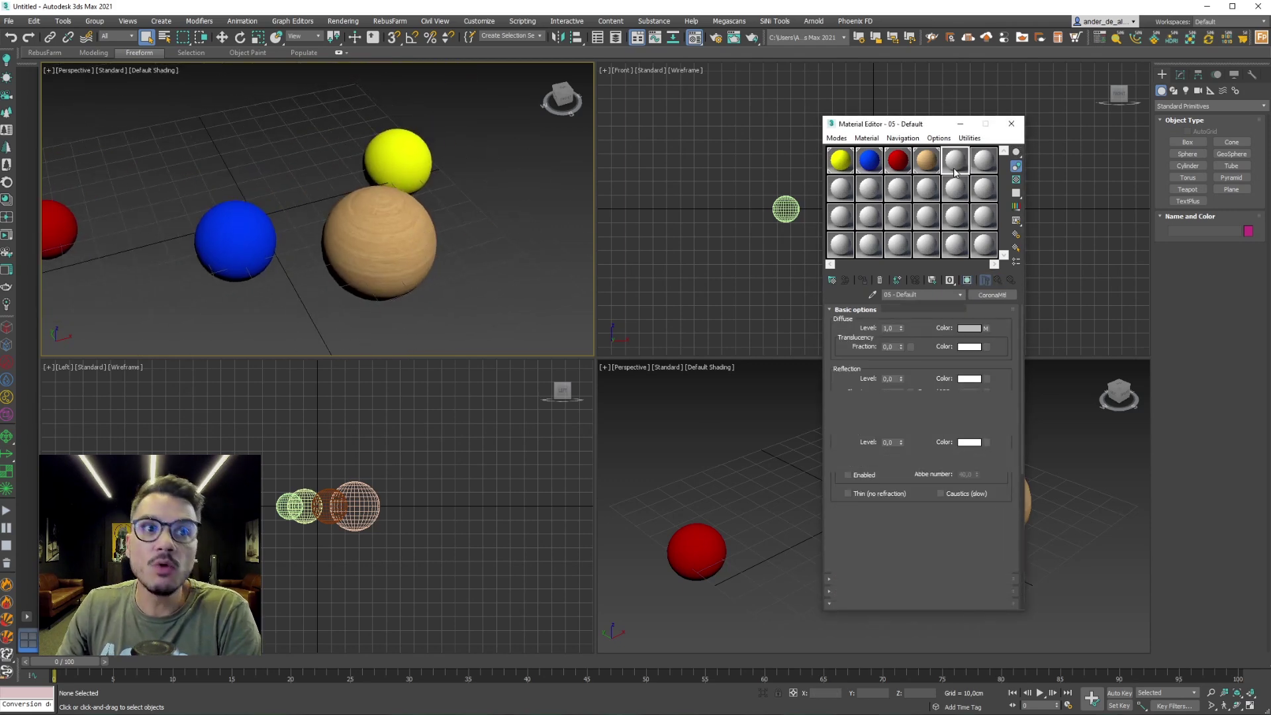
# Make the fifth material a CoronaMtl named MADEIRA 2 with the plywood bitmap as diffuse map.
pyautogui.click(999, 295)
pyautogui.doubleClick(310, 193)
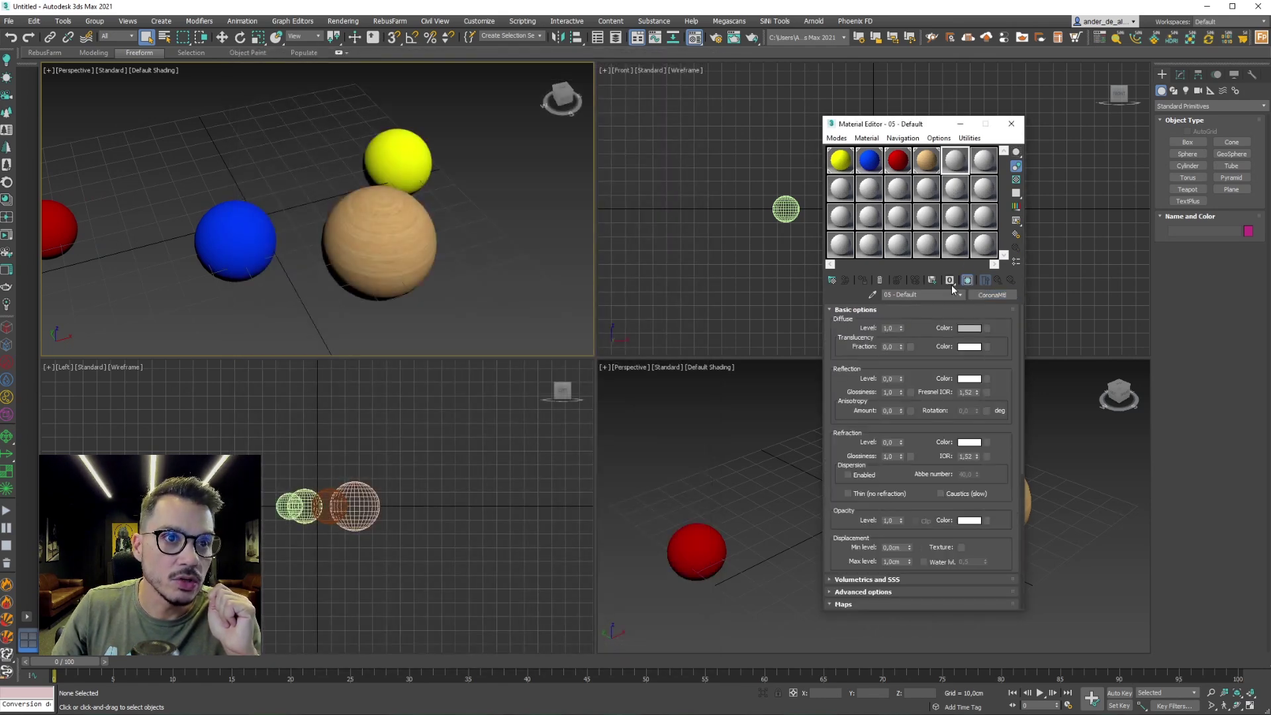
pyautogui.click(922, 294)
pyautogui.write('MADEIRA 2')
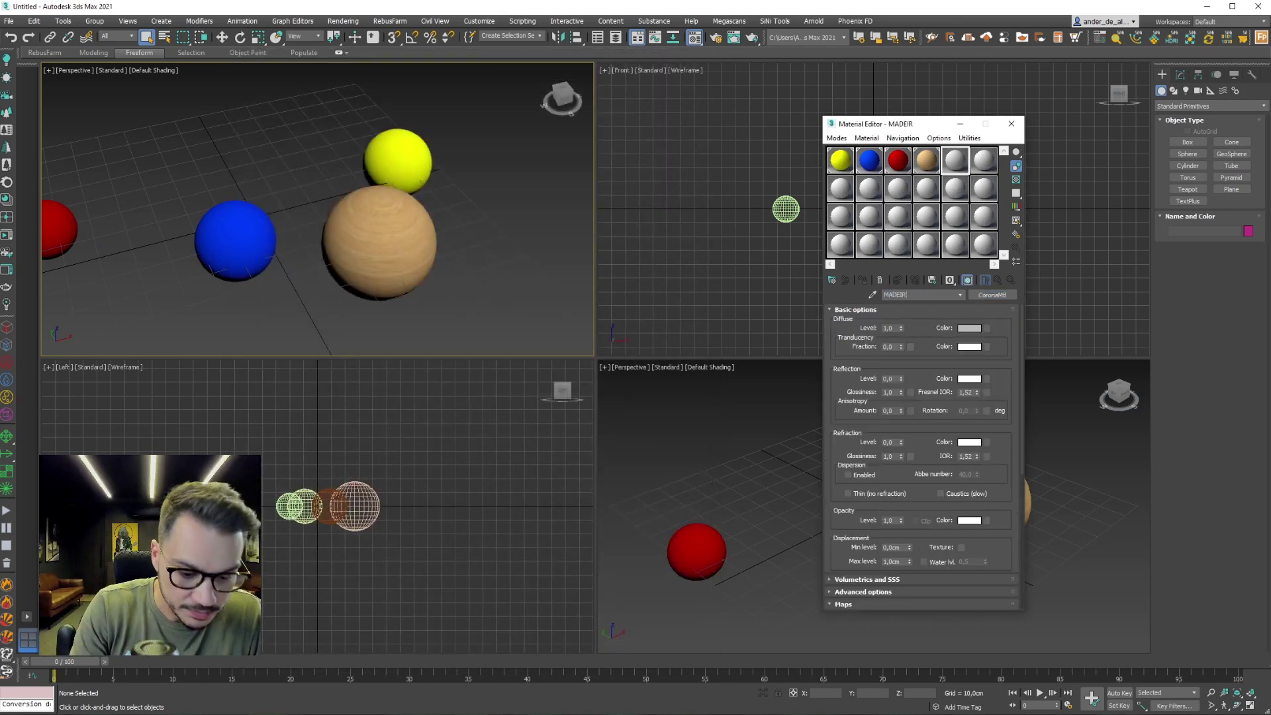
pyautogui.press('Return')
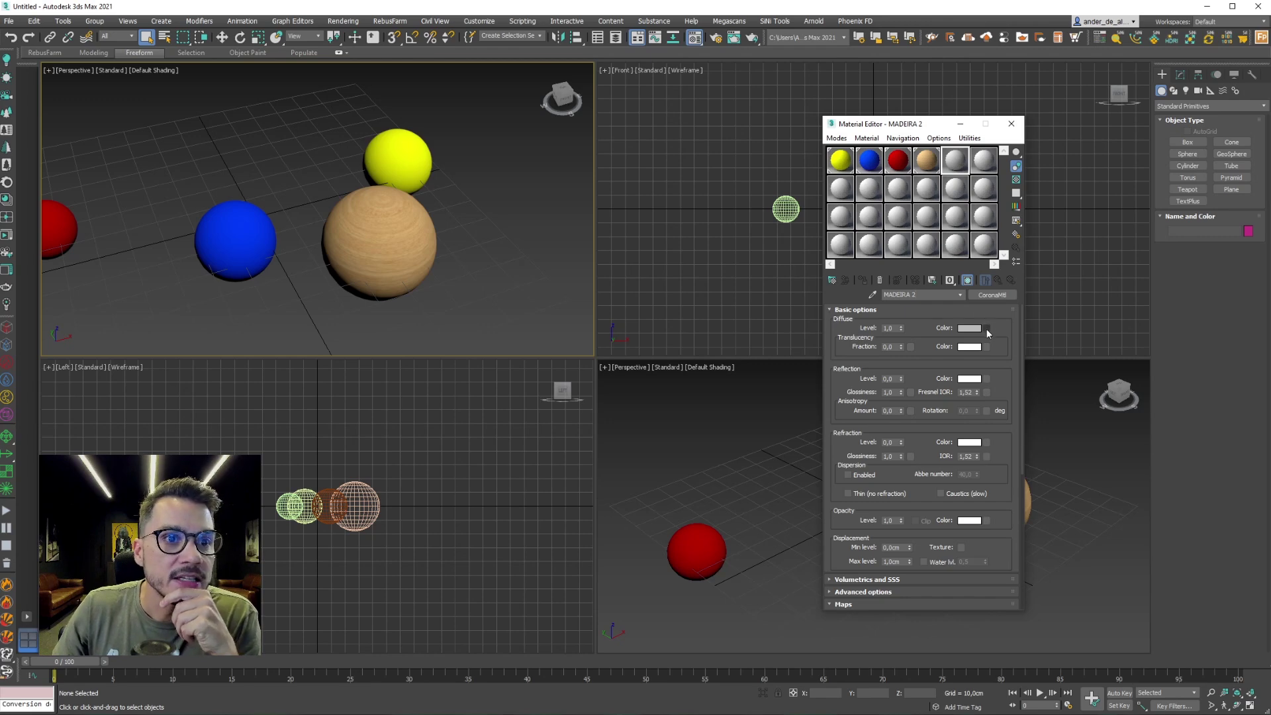
pyautogui.click(987, 328)
pyautogui.doubleClick(287, 141)
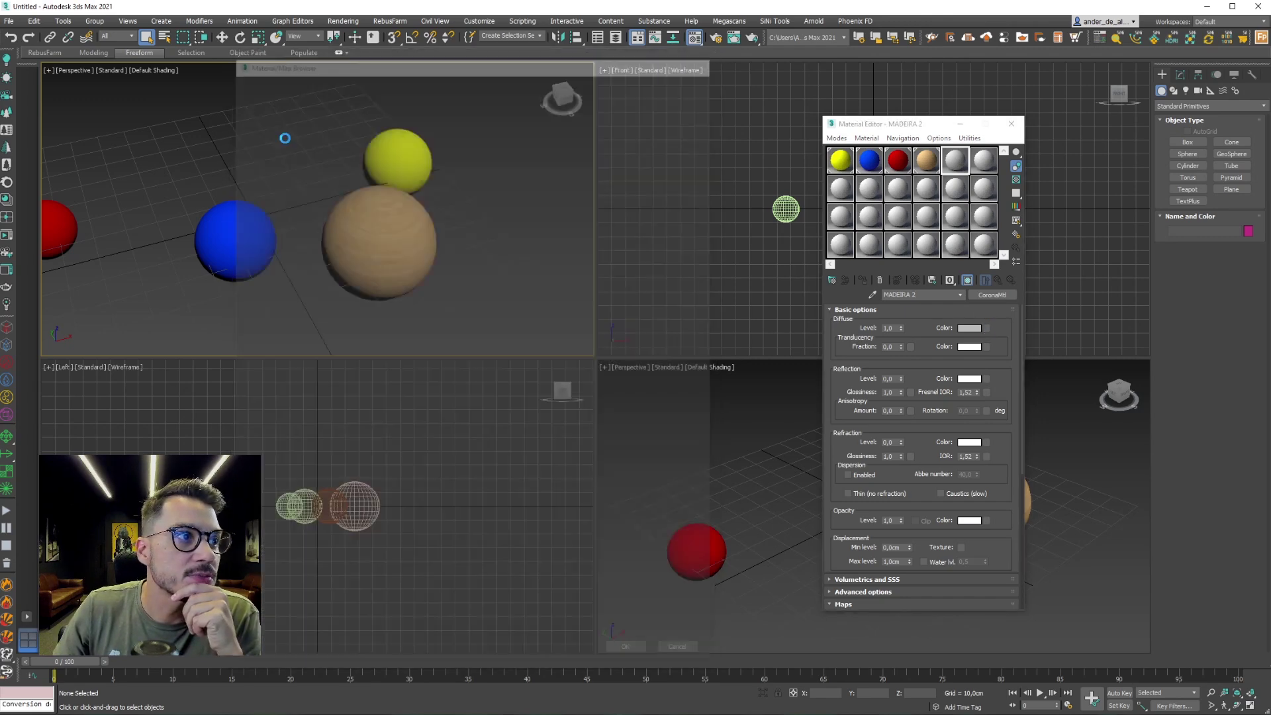
pyautogui.doubleClick(262, 207)
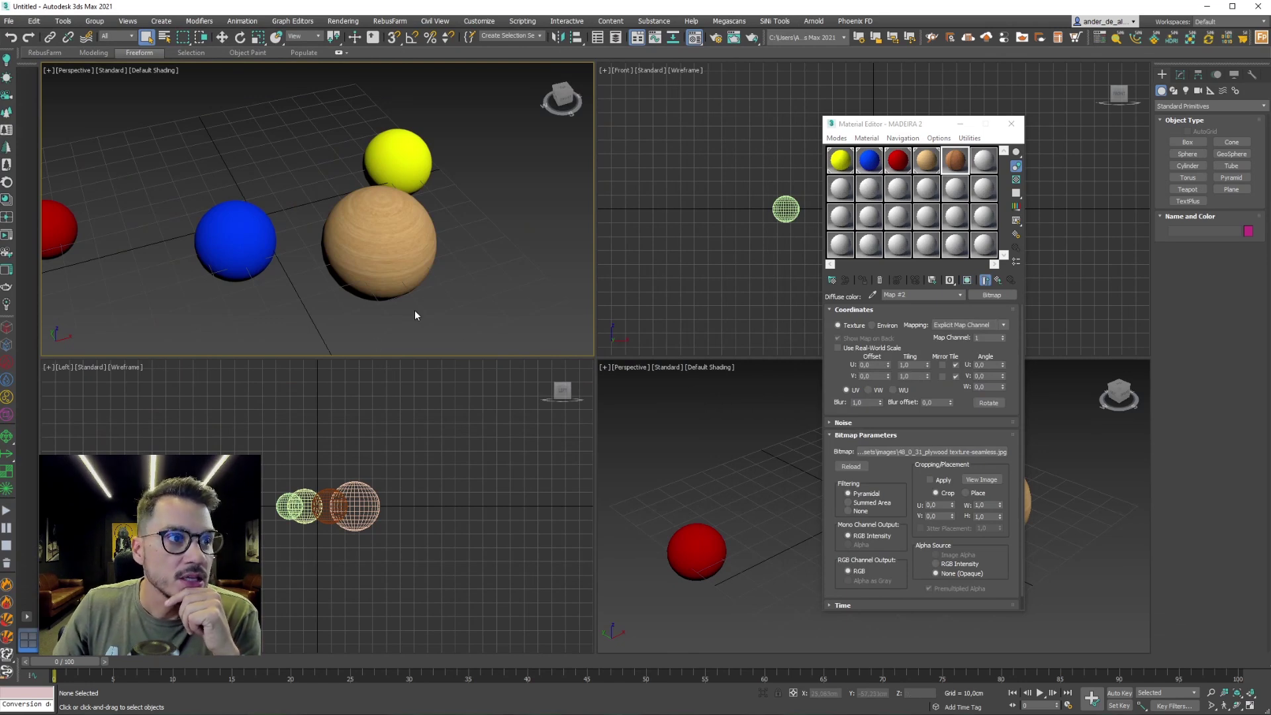
# Clone the wooden sphere to its right and drag MADEIRA 2 onto the copy.
pyautogui.click(409, 237)
pyautogui.press('s')
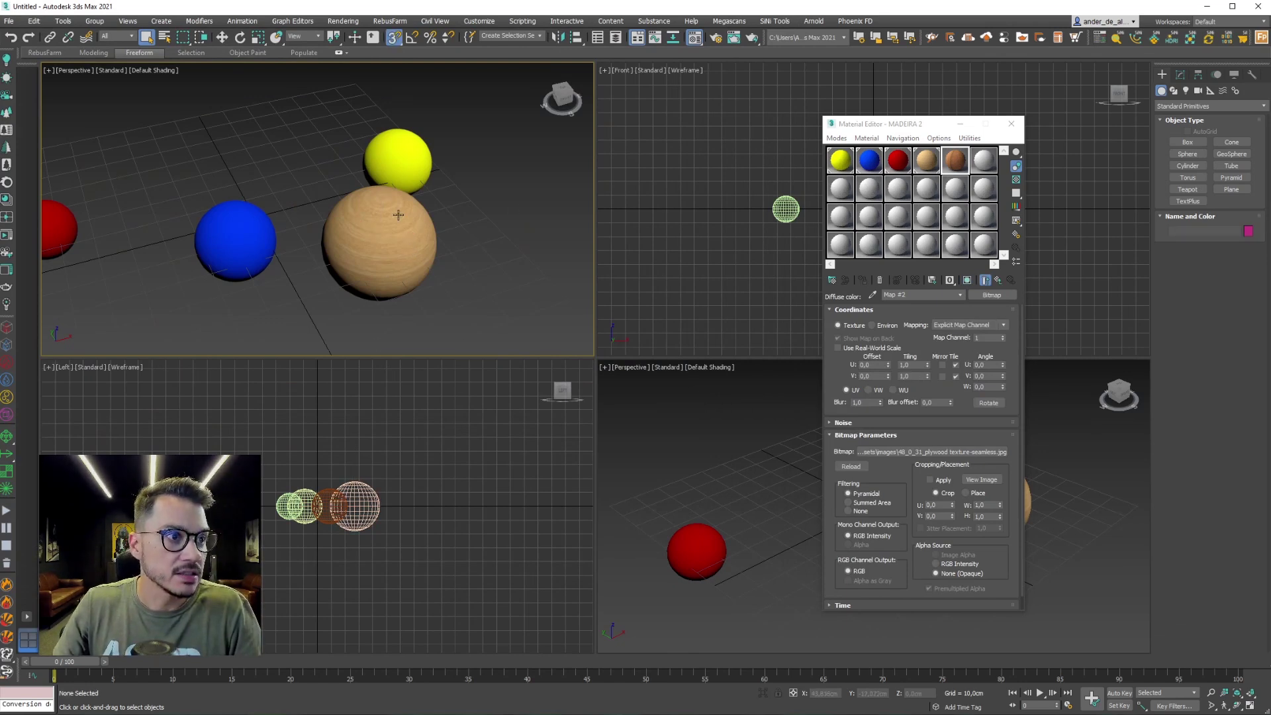
pyautogui.press('w')
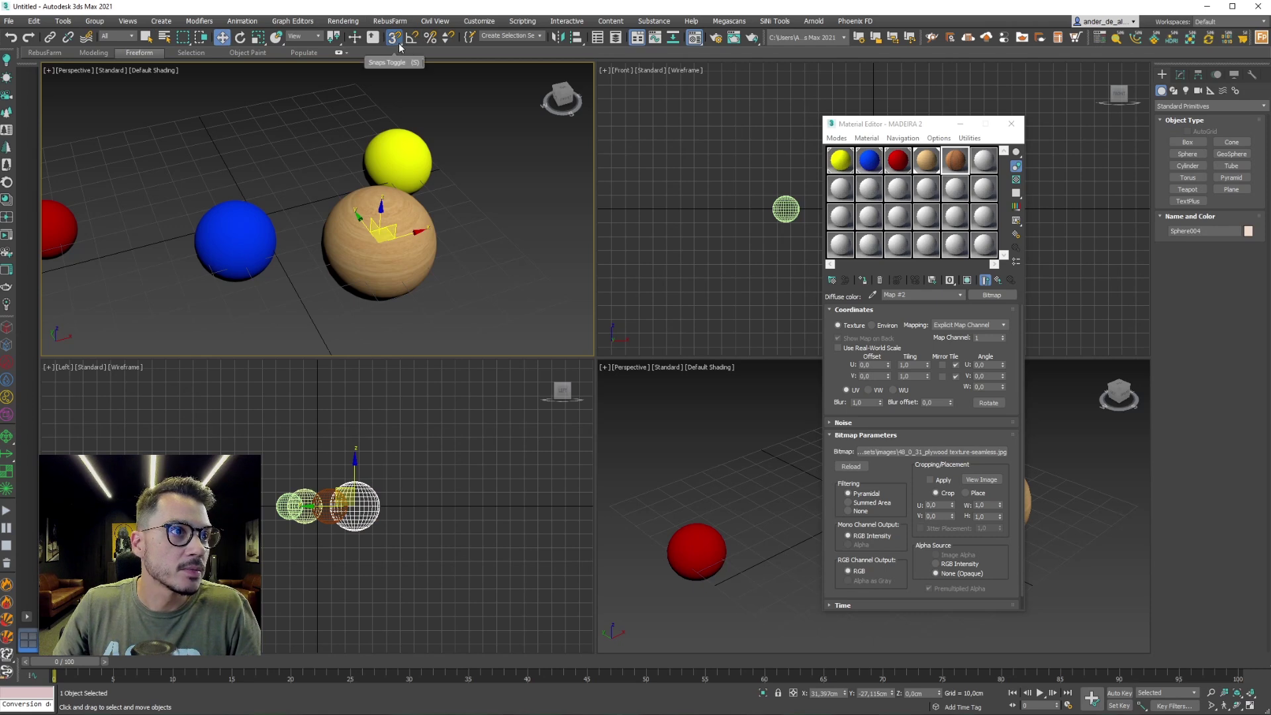
pyautogui.click(394, 36)
pyautogui.keyDown('shift'); pyautogui.moveTo(410, 234); pyautogui.dragTo(530, 211); pyautogui.keyUp('shift')
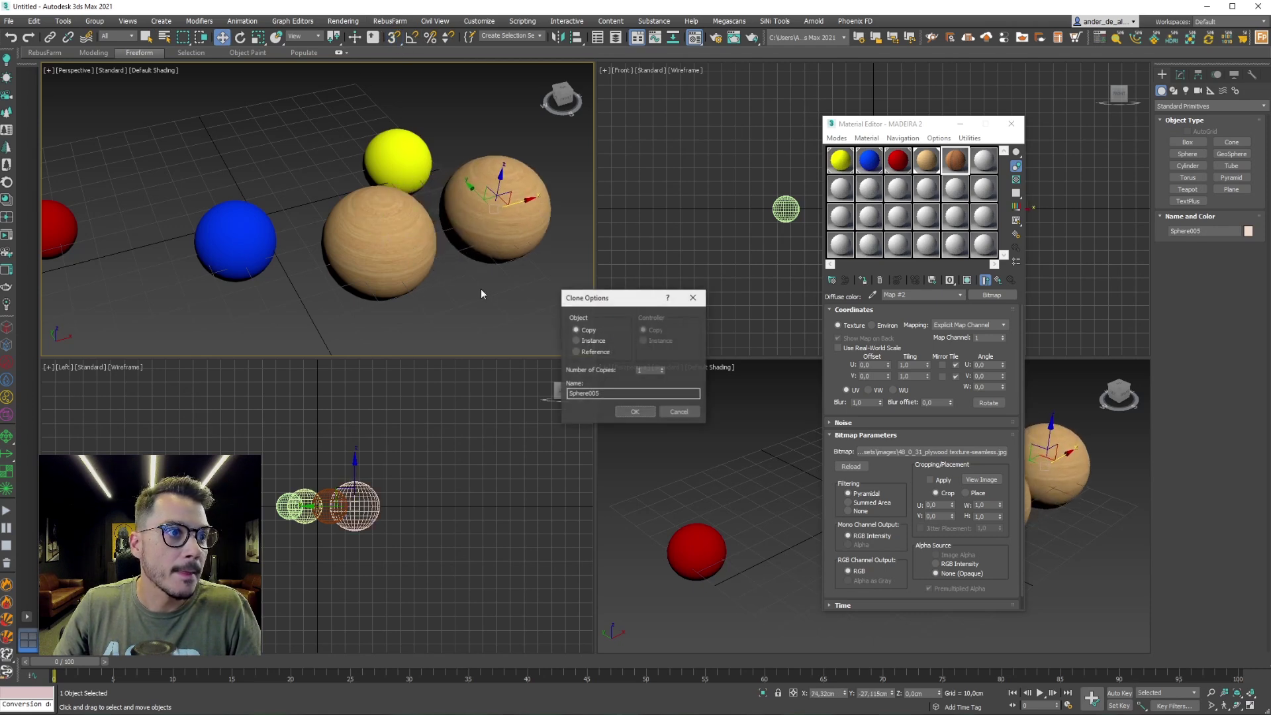
pyautogui.press('Return')
pyautogui.moveTo(398, 223); pyautogui.dragTo(298, 238, button='middle')
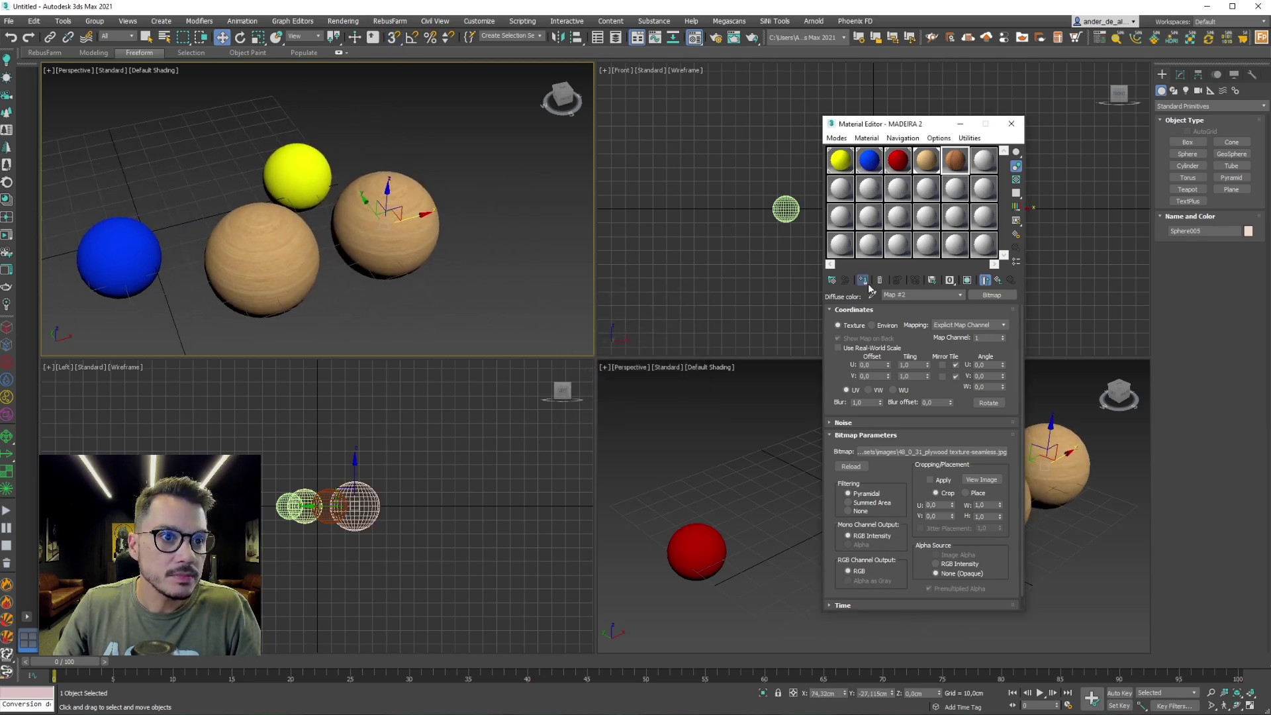
pyautogui.moveTo(956, 159); pyautogui.dragTo(384, 225)
pyautogui.click(525, 245)
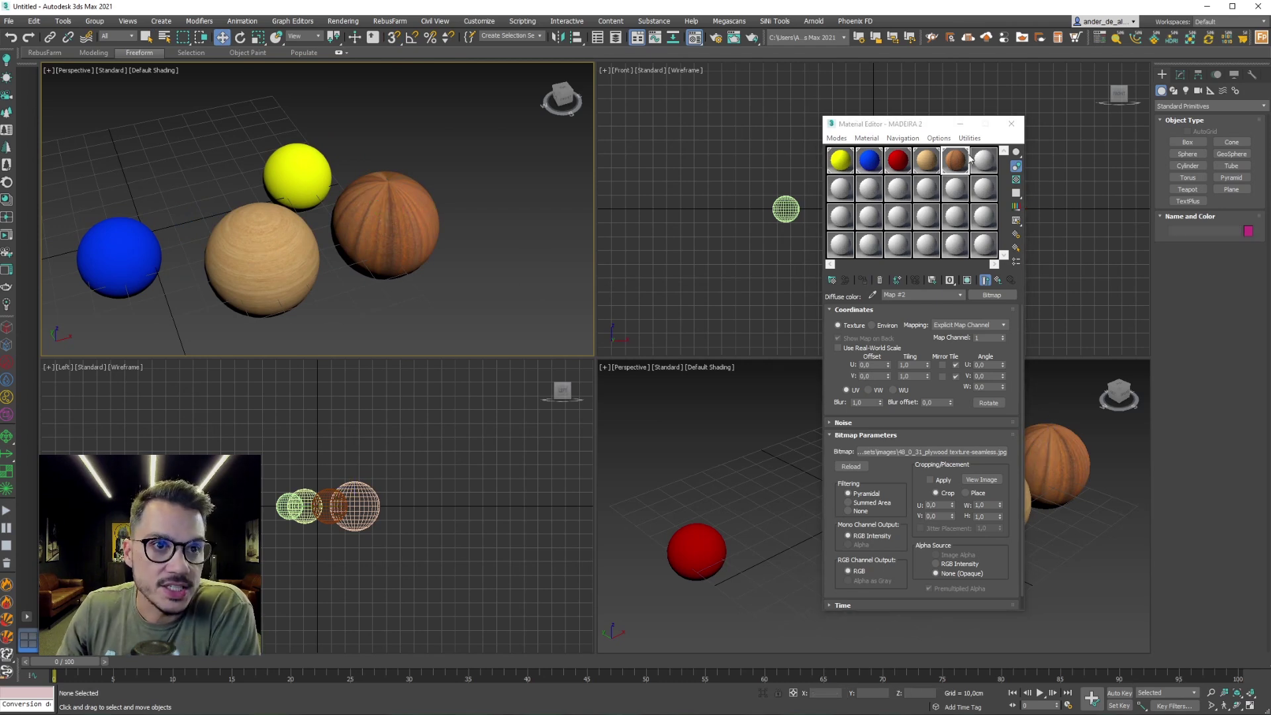
pyautogui.click(950, 163)
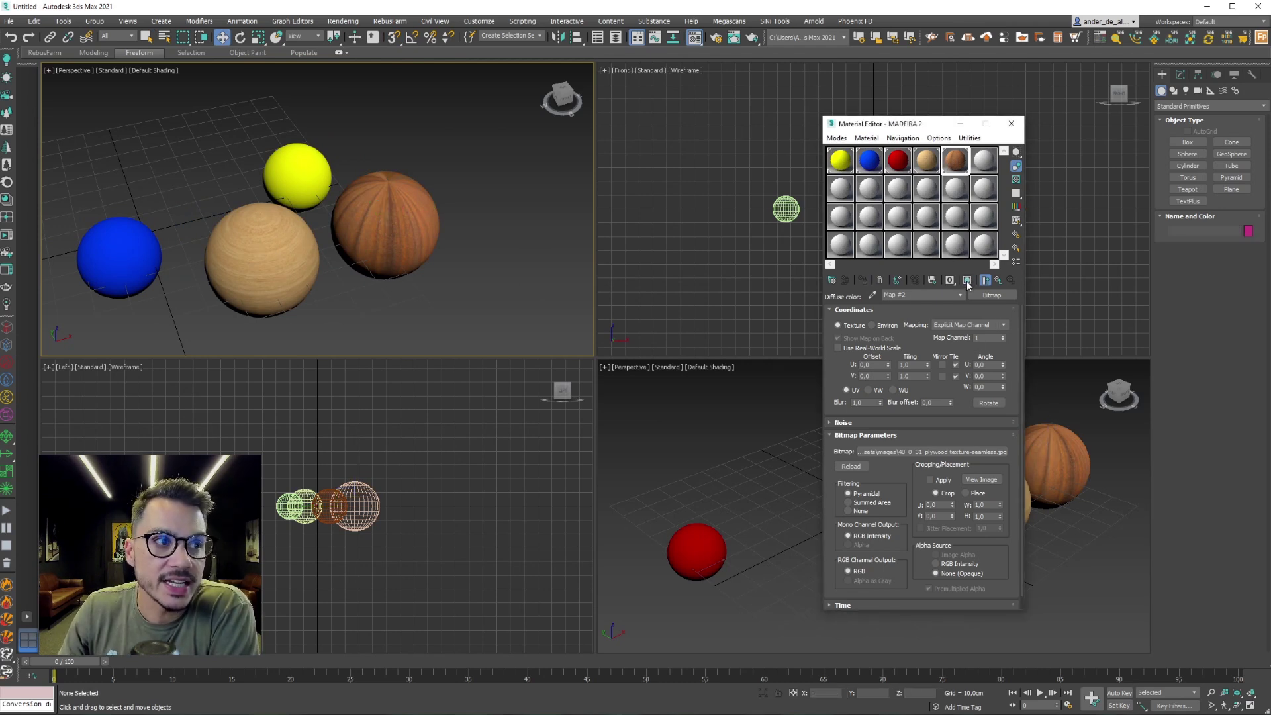
# Turn off Show Shaded Material in Viewport for both MADEIRA 2 and MADEIRA.
pyautogui.click(968, 281)
pyautogui.click(927, 159)
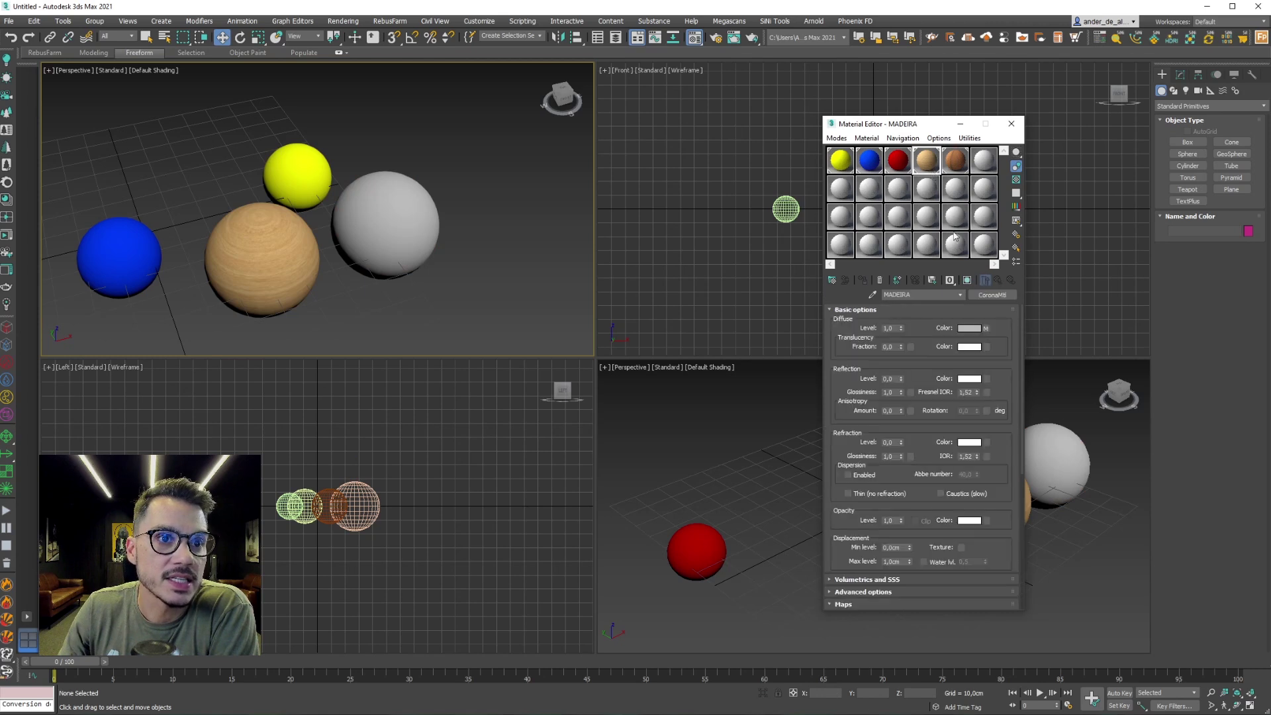
pyautogui.click(969, 281)
pyautogui.scroll(-3, 439, 207)
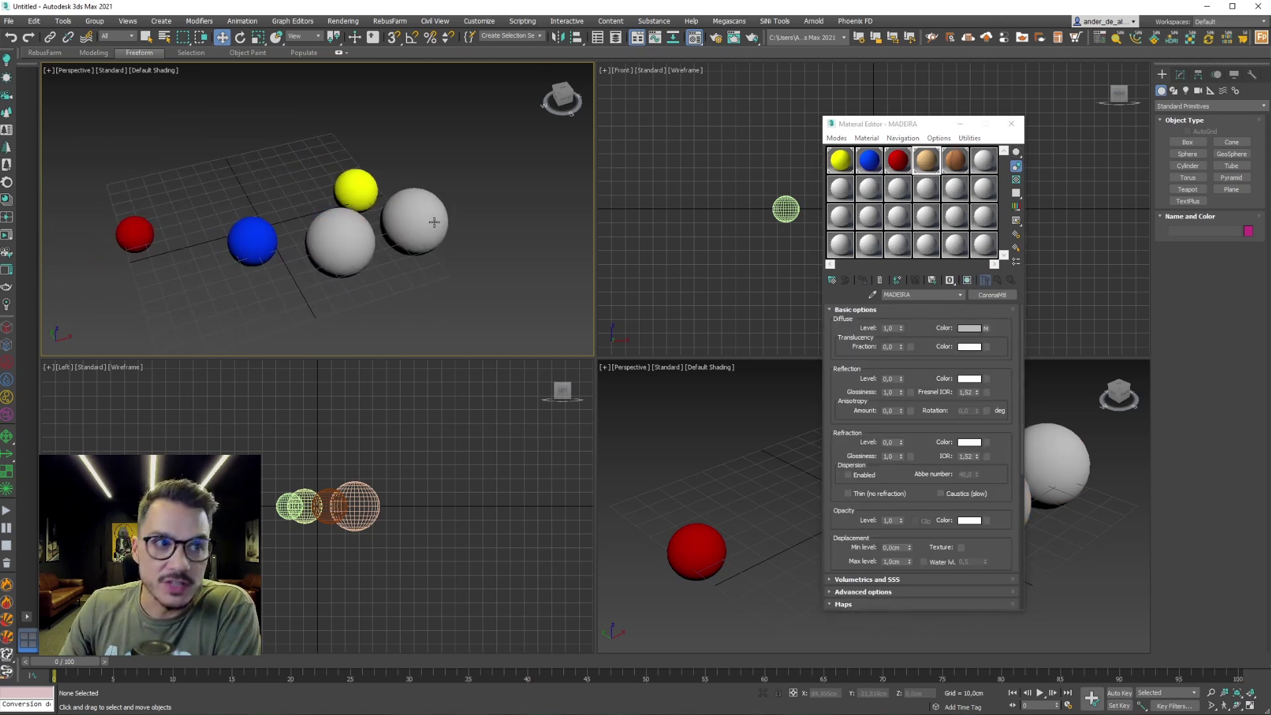
pyautogui.scroll(3, 439, 208)
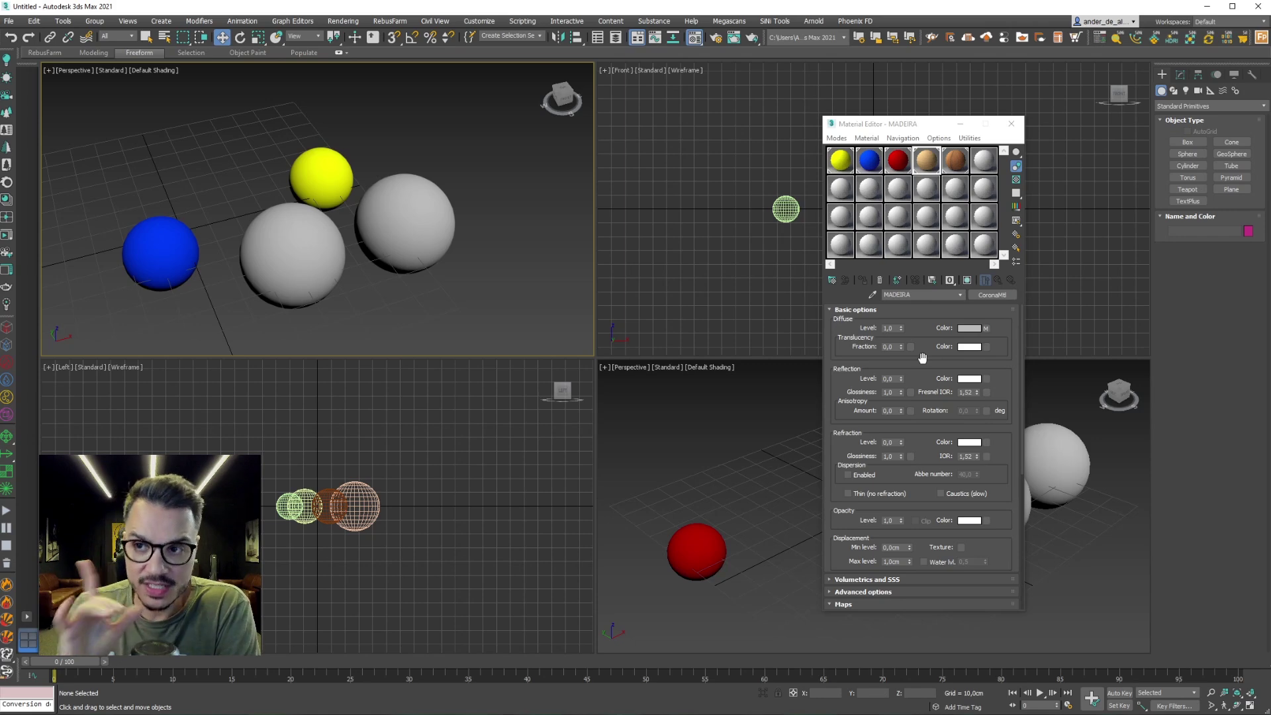
# In the Corona Converter, select all four spheres and enable viewport display of their maps.
pyautogui.click(6, 183)
pyautogui.moveTo(516, 213); pyautogui.dragTo(904, 158)
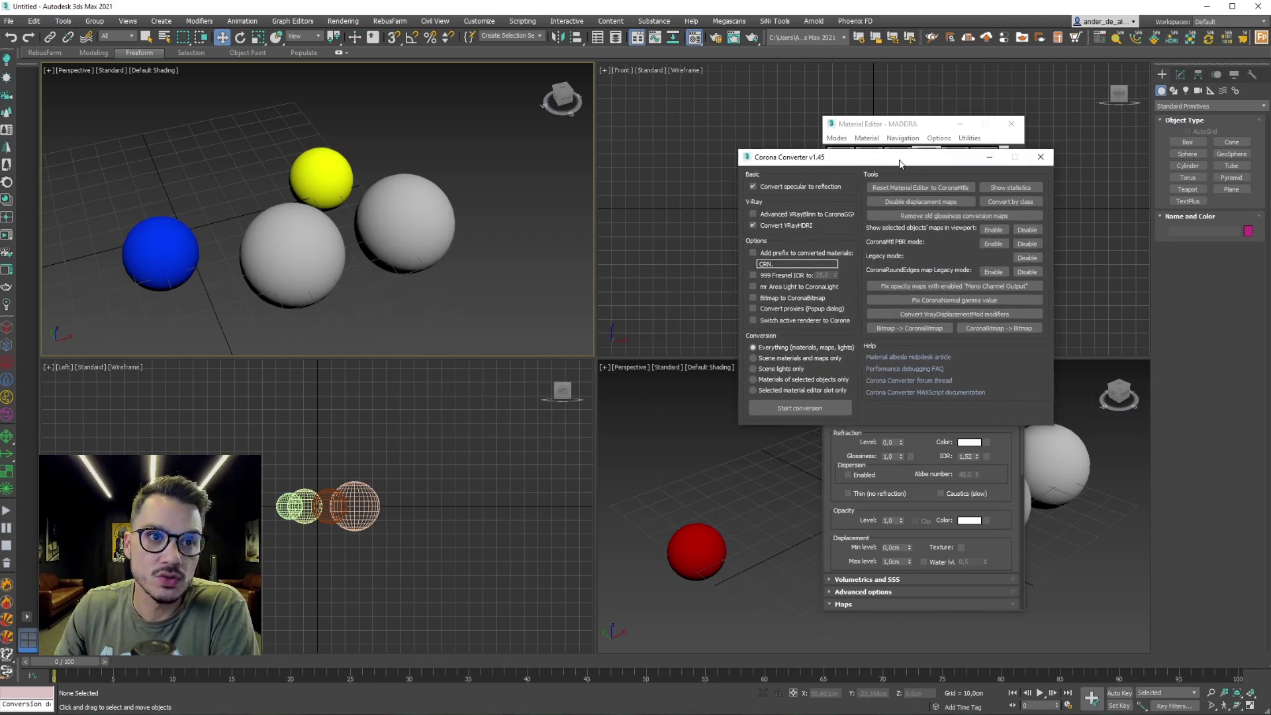
pyautogui.click(540, 171)
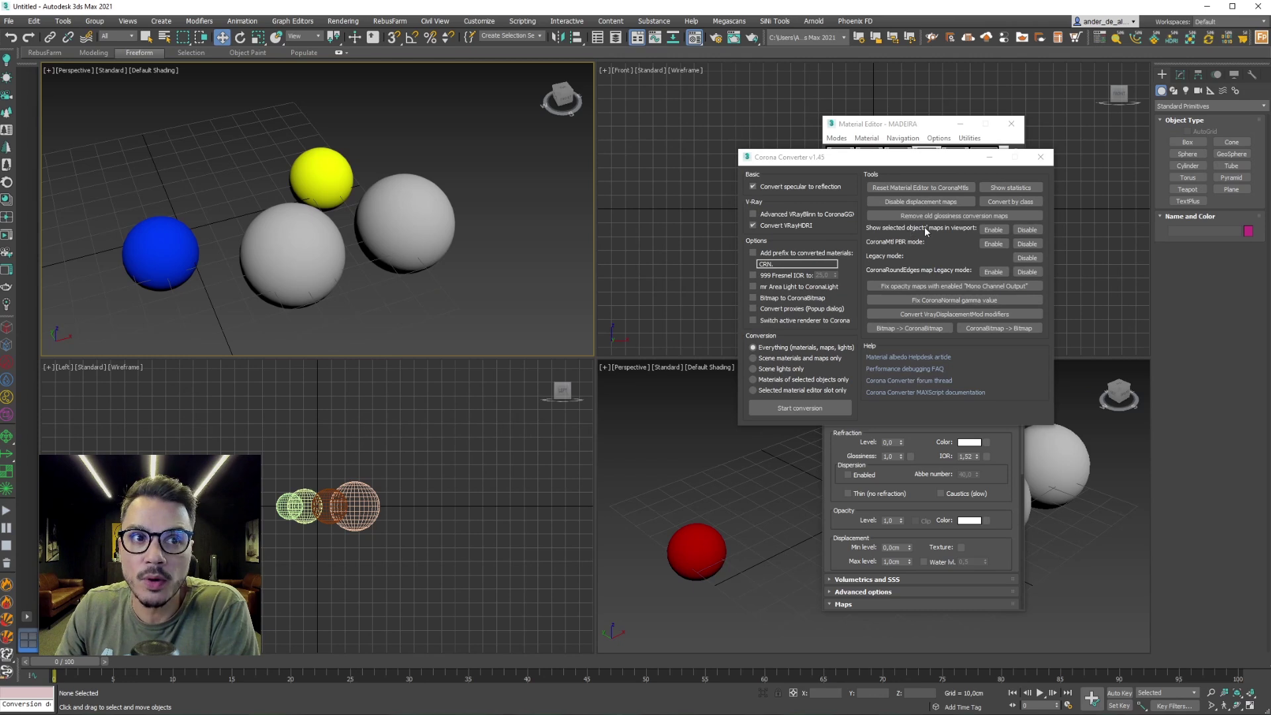
pyautogui.moveTo(73, 308); pyautogui.dragTo(73, 308)
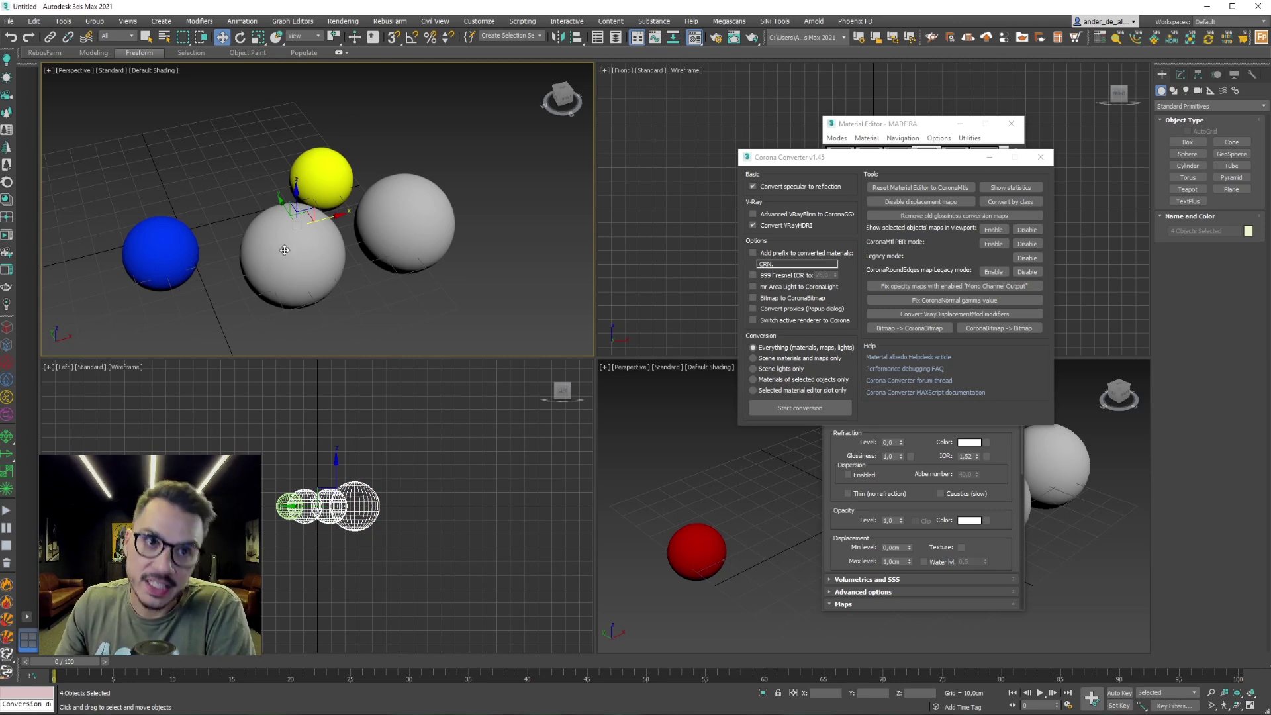
pyautogui.click(990, 233)
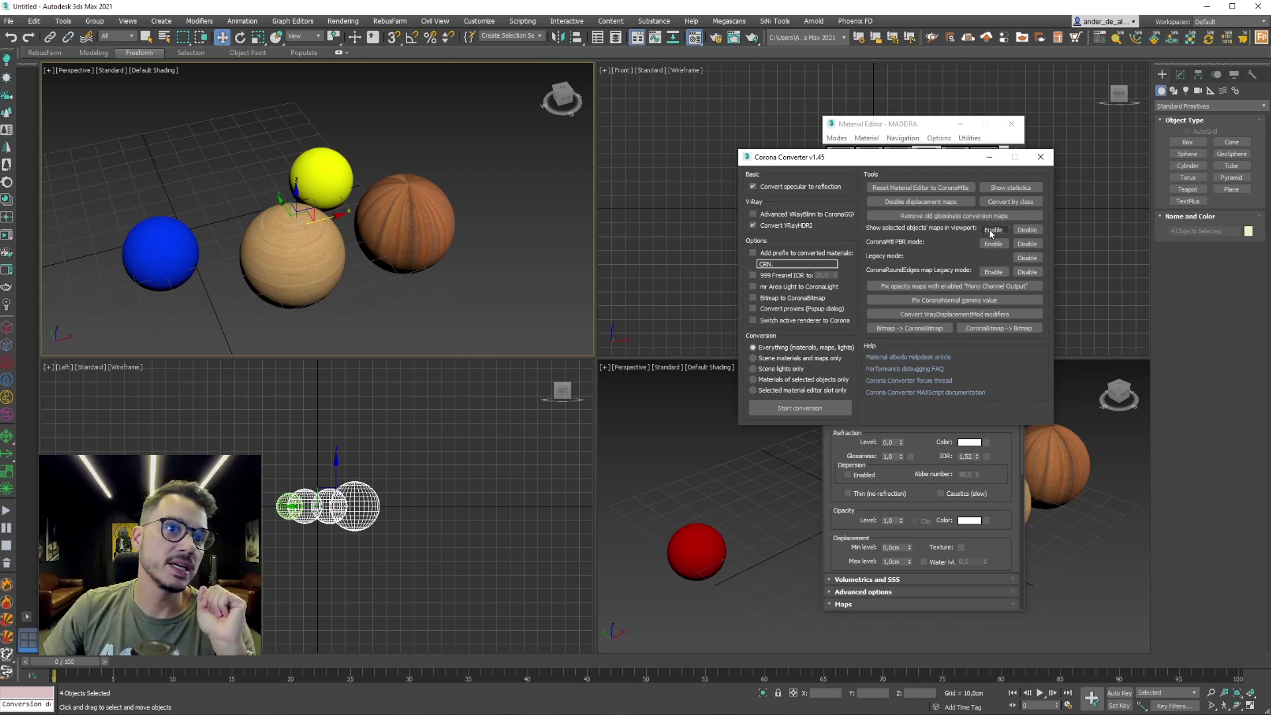
pyautogui.click(1041, 157)
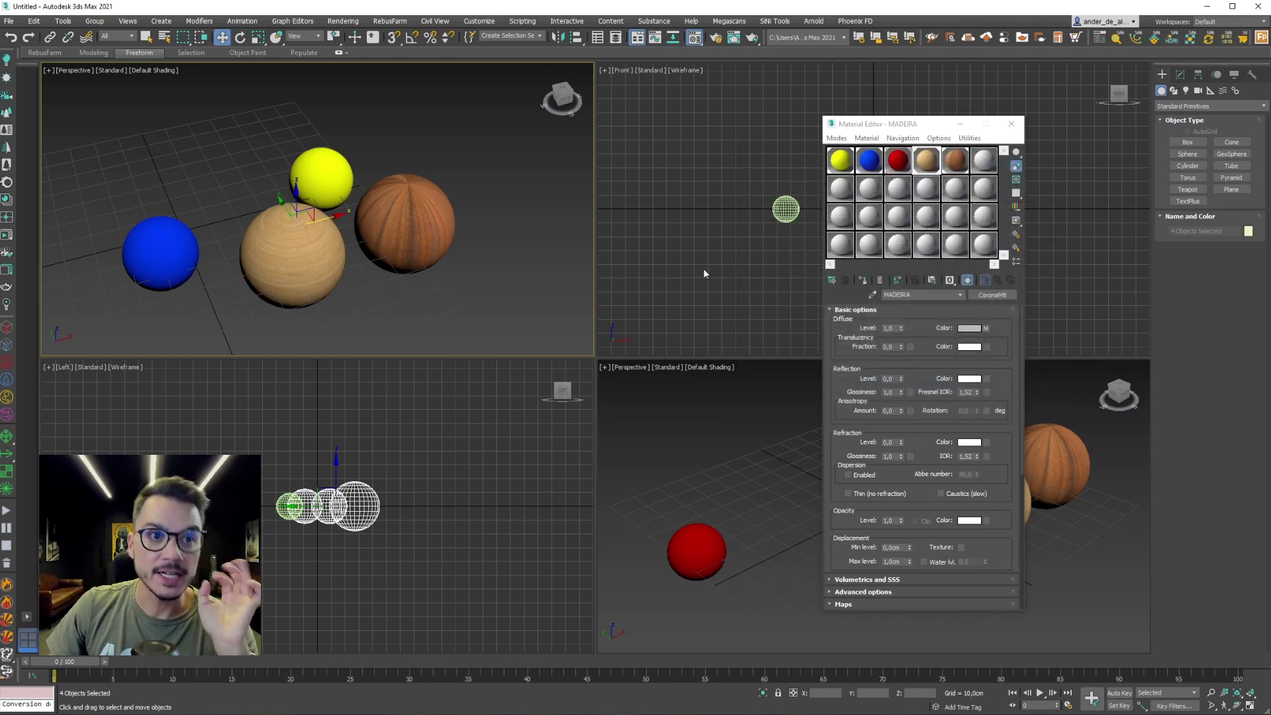
# Close the Material Editor and set Wireframe display colour to Material Color in the Display panel.
pyautogui.click(1011, 123)
pyautogui.click(547, 253)
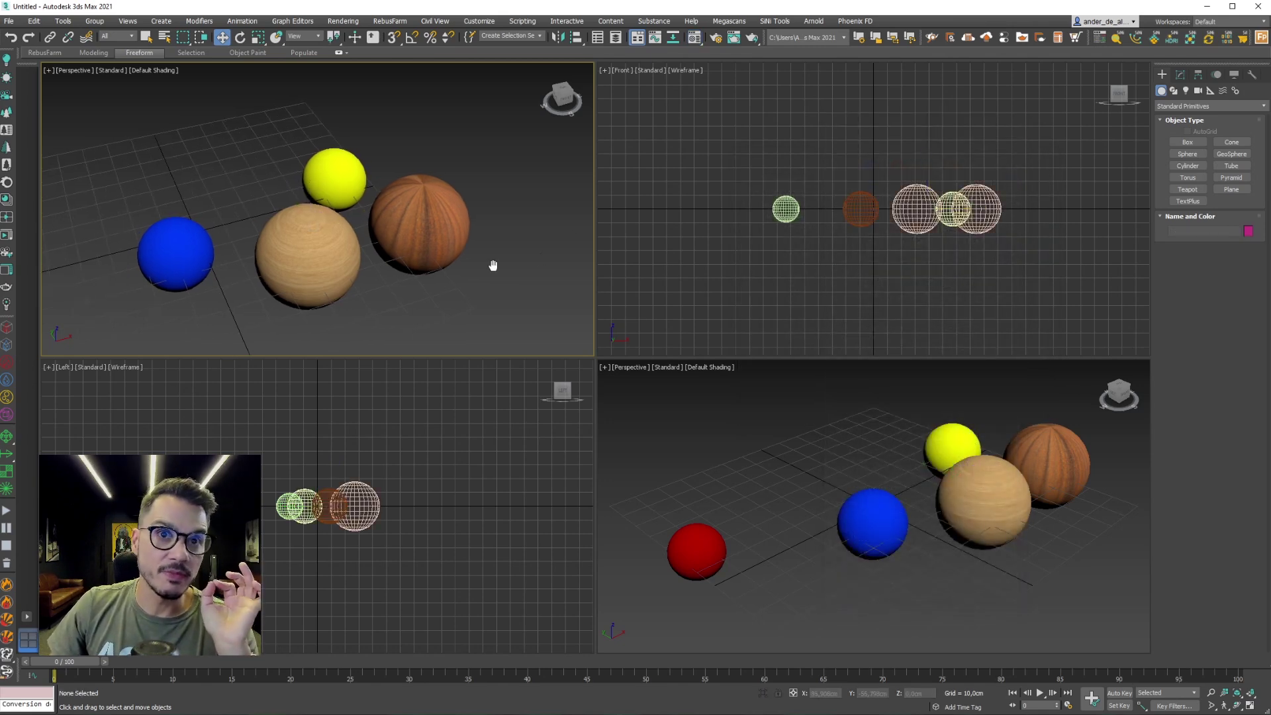
pyautogui.click(1235, 75)
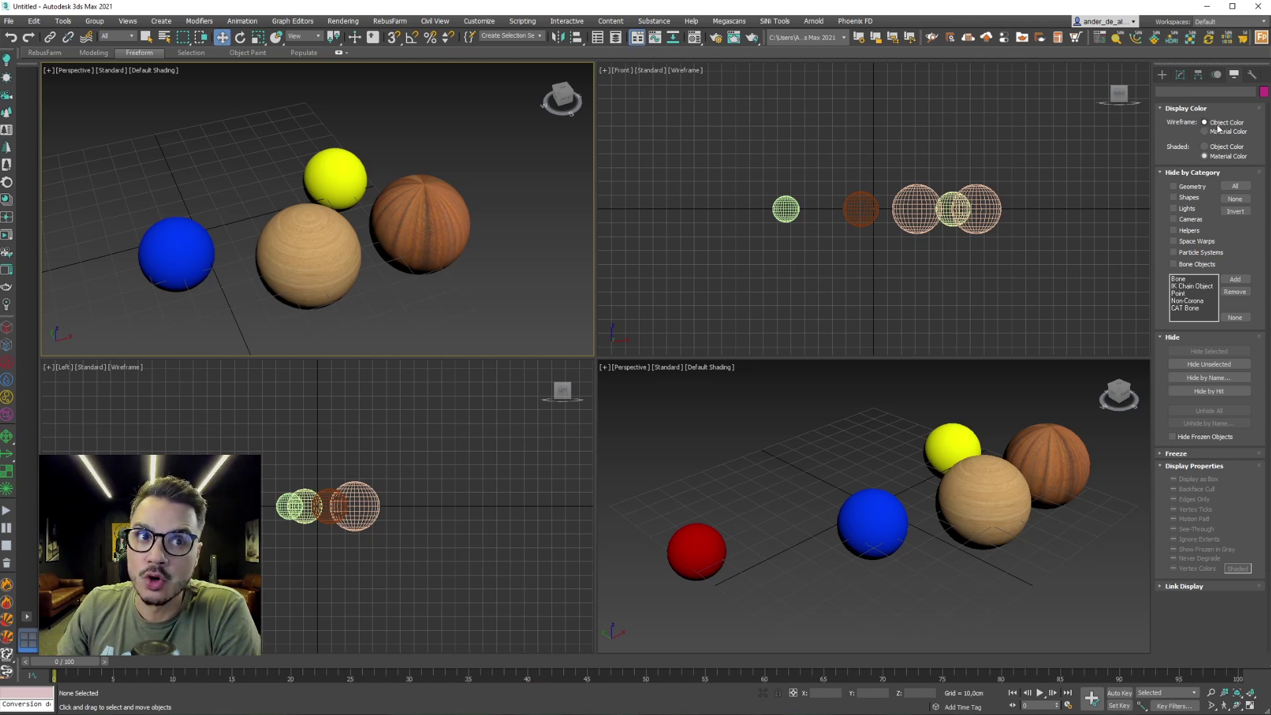
pyautogui.scroll(3, 938, 223)
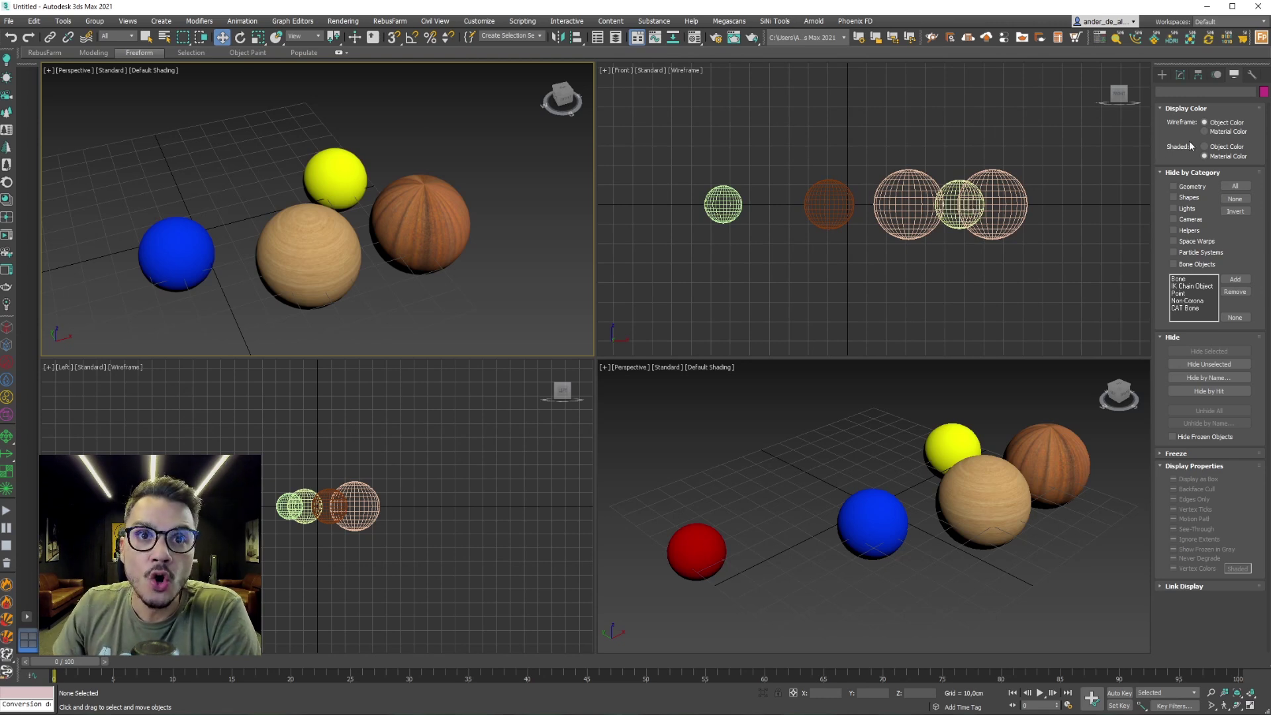
pyautogui.click(1225, 131)
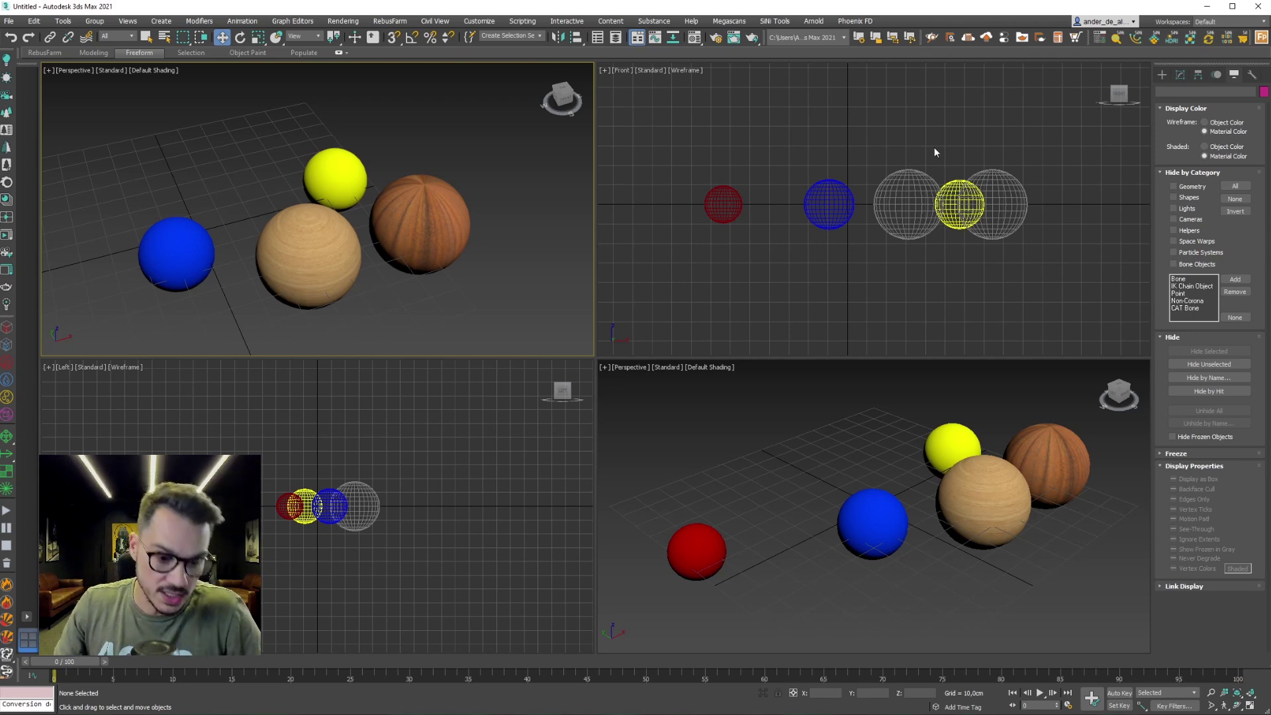
# Reopen the Material Editor, go up to MADEIRA 2's top level, and minimize the editor.
pyautogui.press('m')
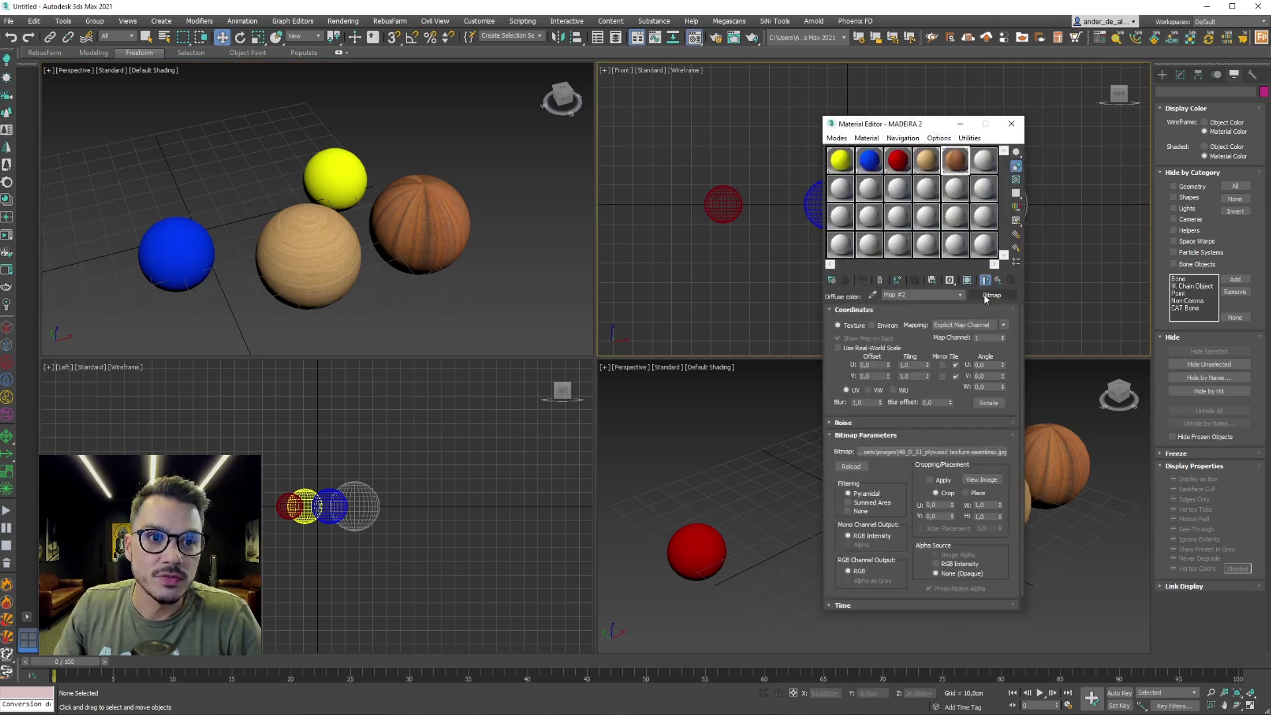
pyautogui.click(1000, 283)
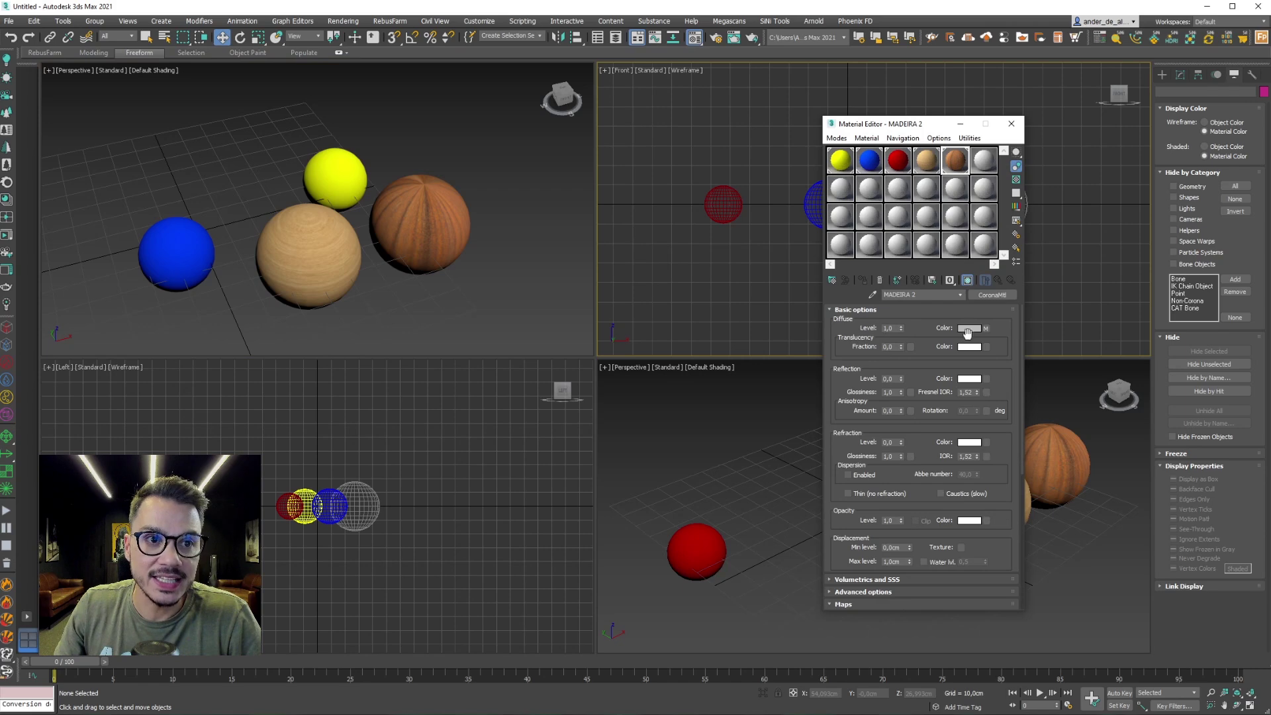
pyautogui.click(961, 127)
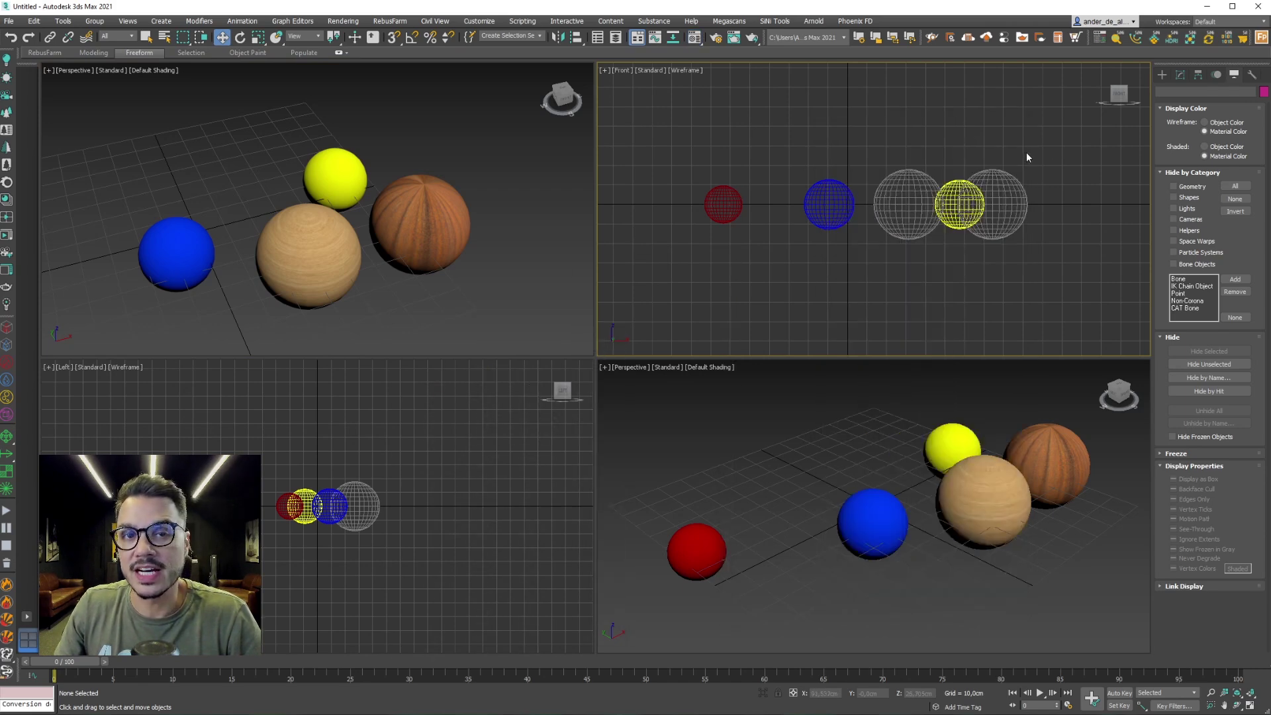
# Set Wireframe back to Object Color, try Shaded Object Color, then restore Shaded Material Color.
pyautogui.click(1219, 123)
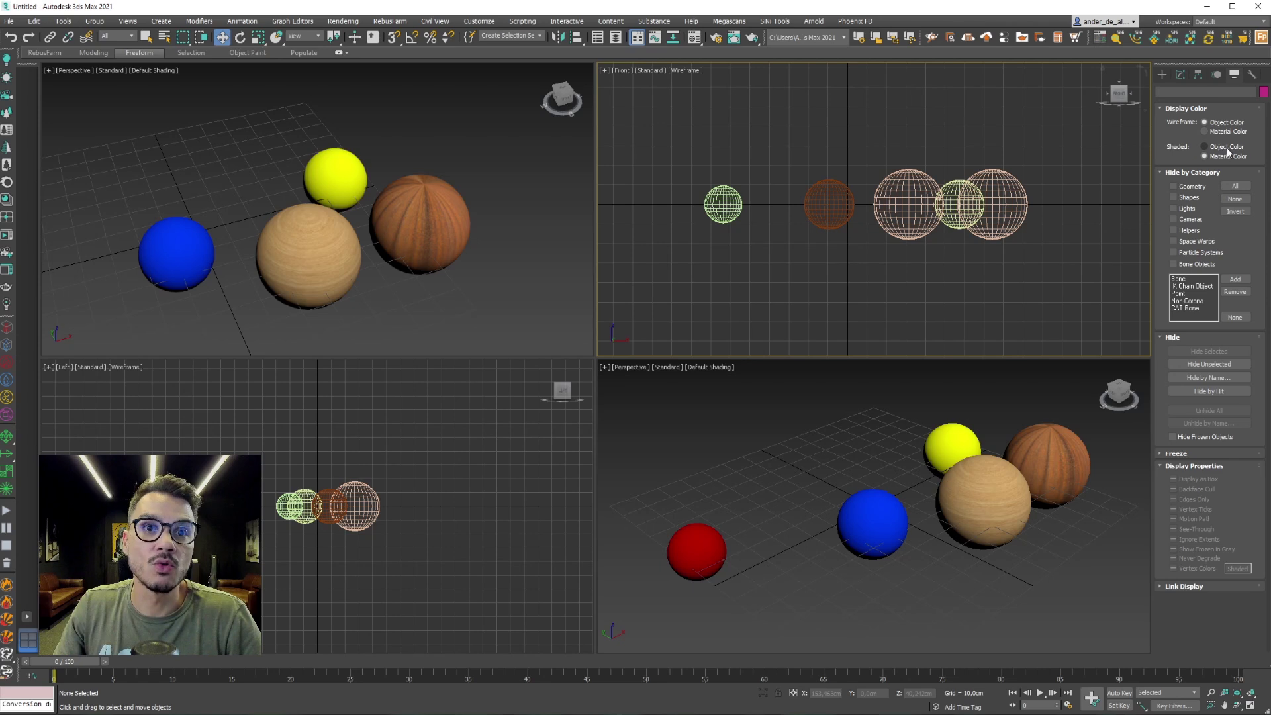
pyautogui.click(1226, 148)
pyautogui.keyDown('alt'); pyautogui.moveTo(430, 199); pyautogui.dragTo(490, 178, button='middle'); pyautogui.keyUp('alt')
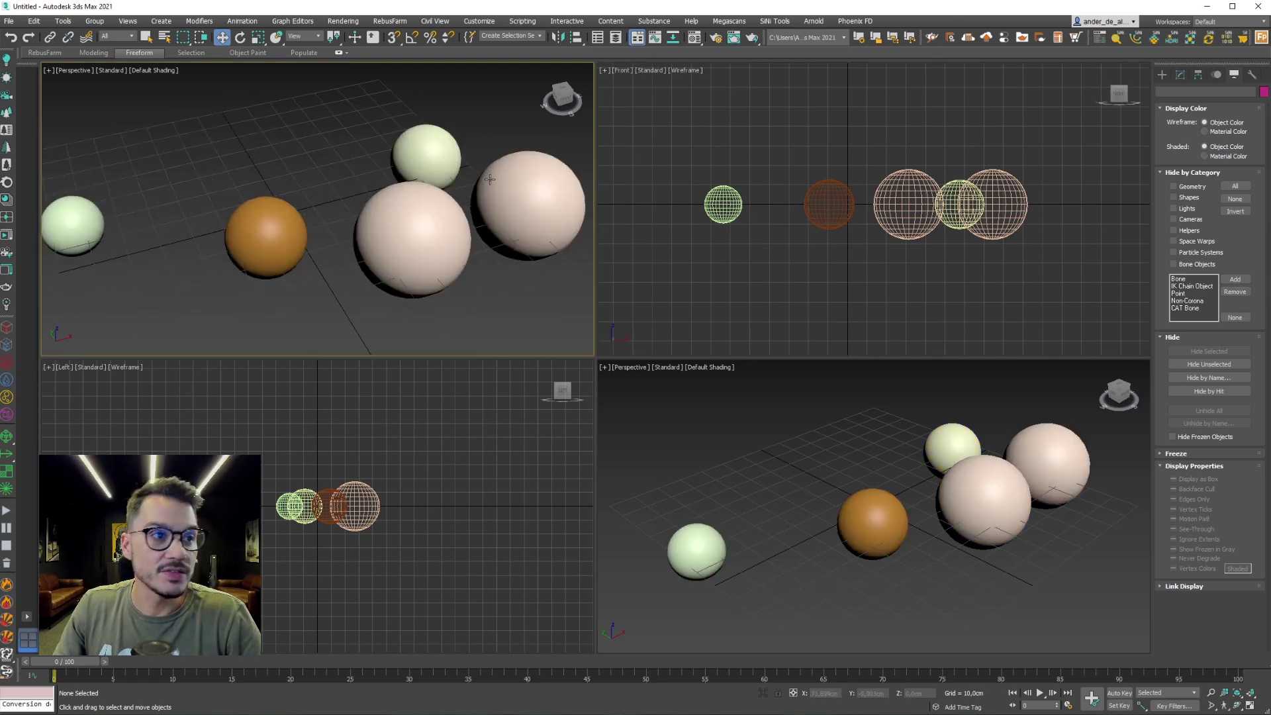
pyautogui.moveTo(426, 238)
pyautogui.keyDown('alt'); pyautogui.mouseDown(button='middle')
pyautogui.moveTo(321, 236)
pyautogui.moveTo(403, 226)
pyautogui.mouseUp(button='middle'); pyautogui.keyUp('alt')
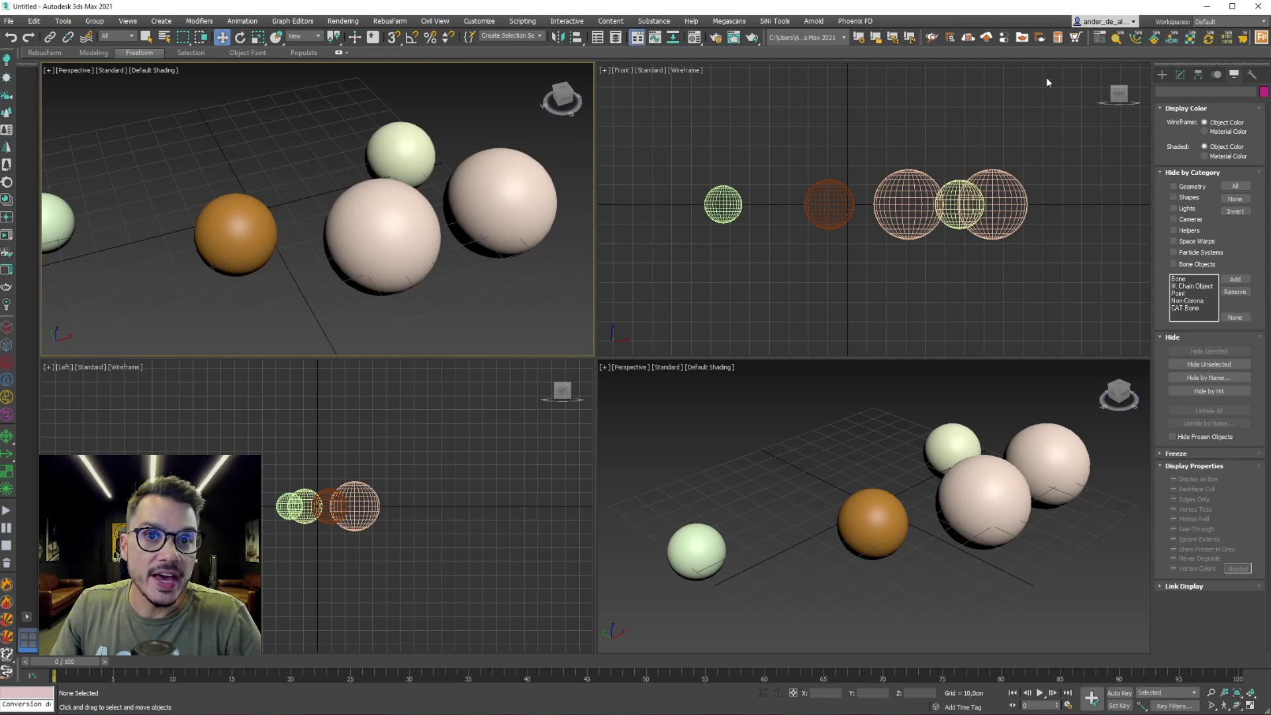
pyautogui.click(1230, 159)
pyautogui.moveTo(446, 207)
pyautogui.mouseDown(button='middle')
pyautogui.moveTo(255, 196)
pyautogui.moveTo(391, 229)
pyautogui.mouseUp(button='middle')
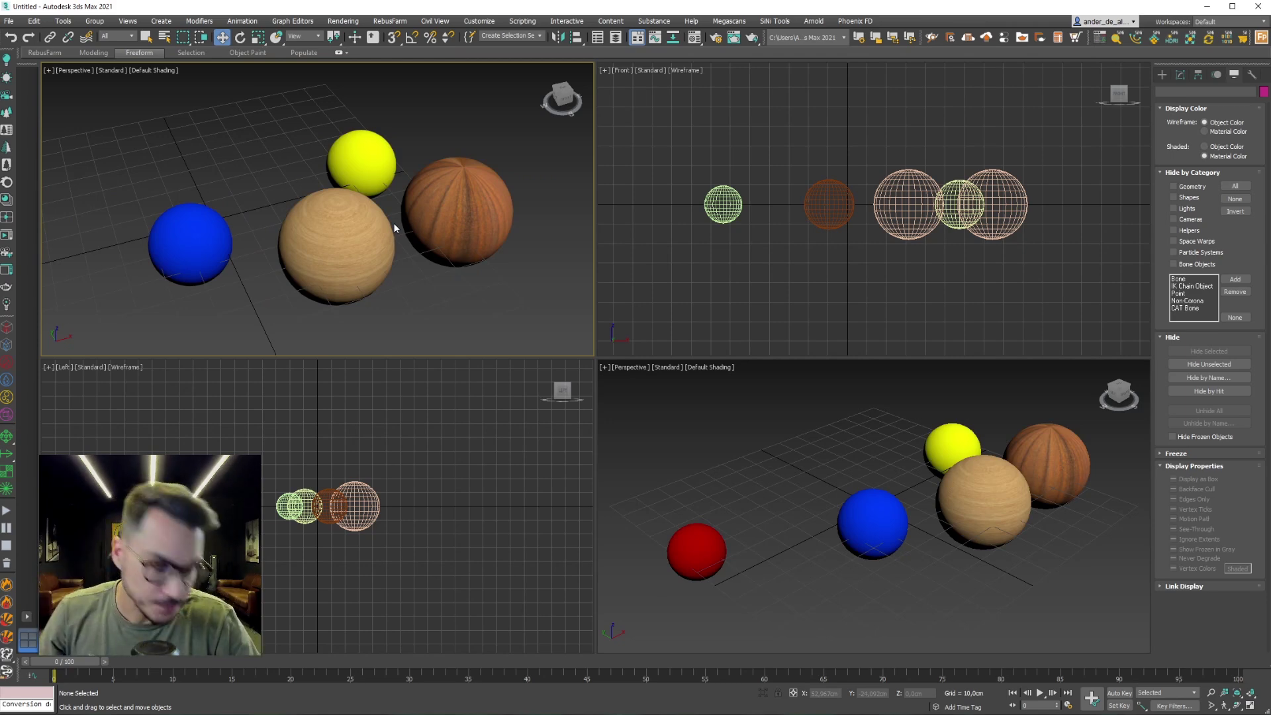
# Maximize the bottom-right Perspective viewport to fill the screen with Alt+W.
pyautogui.click(668, 293)
pyautogui.click(760, 456)
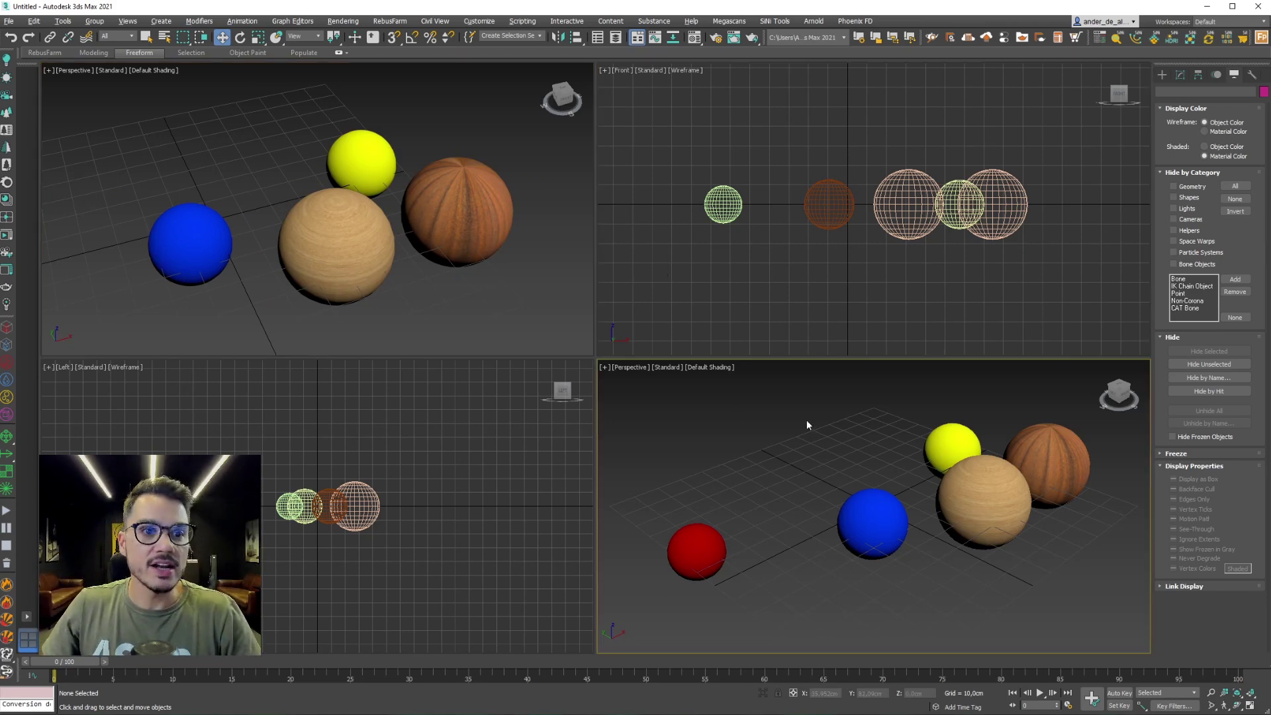
pyautogui.hotkey('alt', 'w')
pyautogui.moveTo(935, 405)
pyautogui.mouseDown(button='middle')
pyautogui.moveTo(828, 463)
pyautogui.moveTo(883, 417)
pyautogui.mouseUp(button='middle')
# Select the light wooden sphere and make the MADEIRA material active in the Material Editor.
pyautogui.click(792, 348)
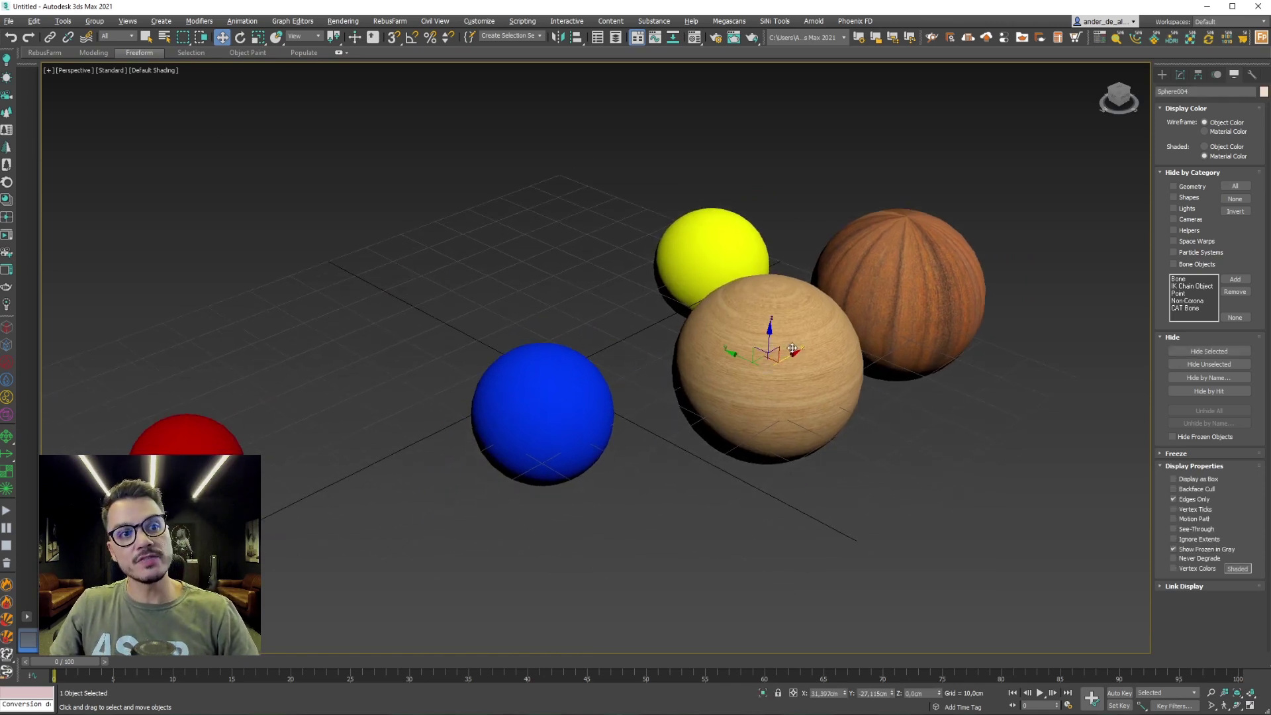
pyautogui.scroll(-5, 935, 506)
pyautogui.moveTo(935, 506); pyautogui.dragTo(835, 433, button='middle')
pyautogui.scroll(4, 834, 433)
pyautogui.press('m')
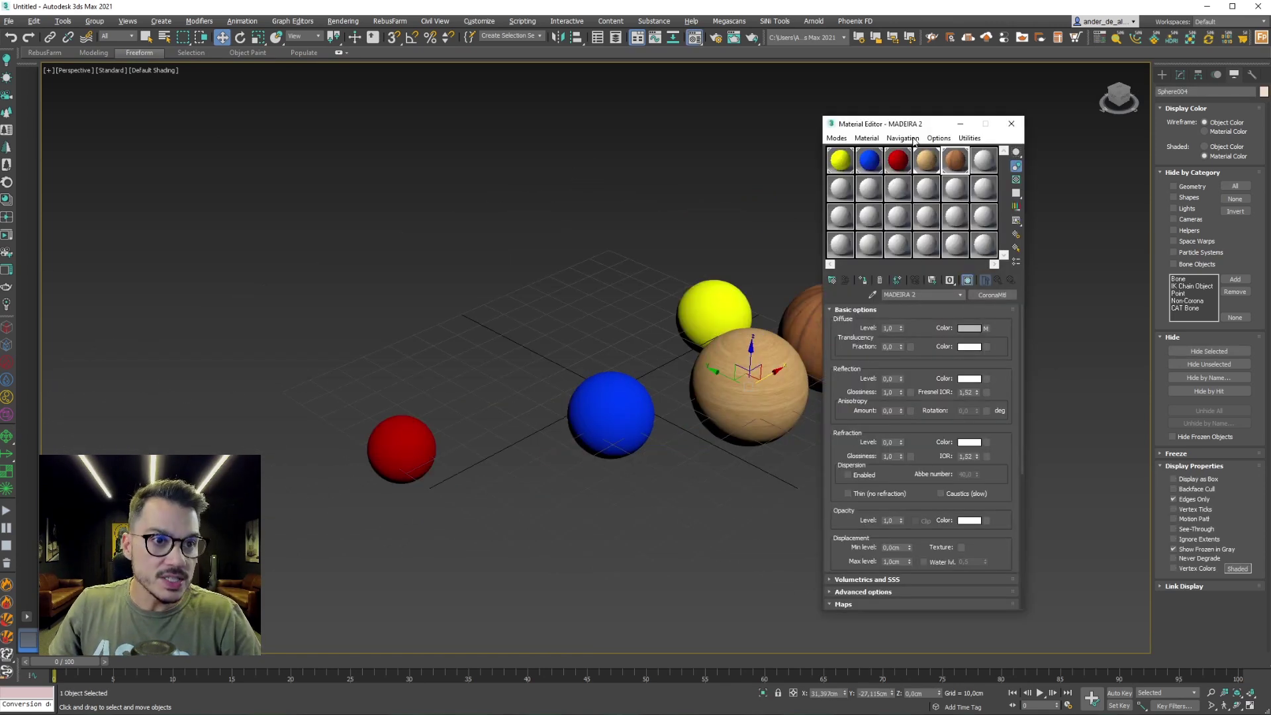
pyautogui.moveTo(920, 129); pyautogui.dragTo(1013, 112)
pyautogui.click(1023, 147)
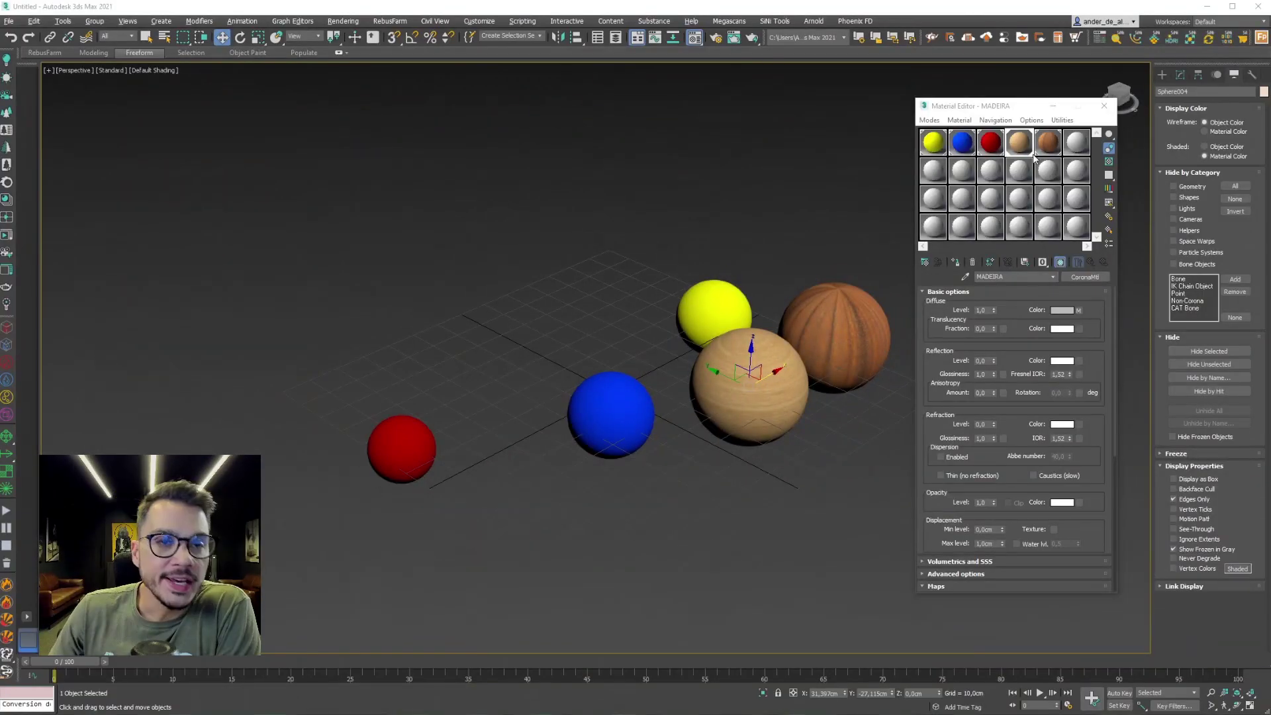
# Rename the fifth slot's wood material to MADEIRA TESTE 2, then select MADEIRA TESTE 1.
pyautogui.click(1020, 276)
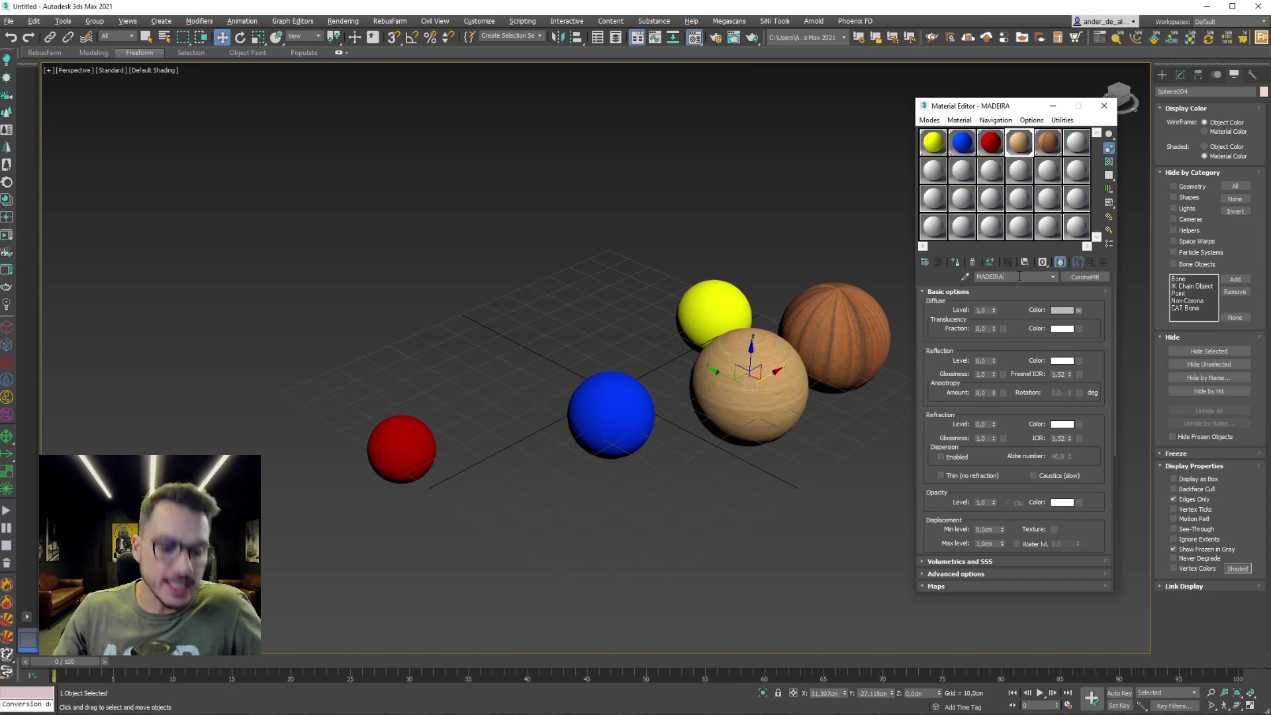
pyautogui.write(' TESTE')
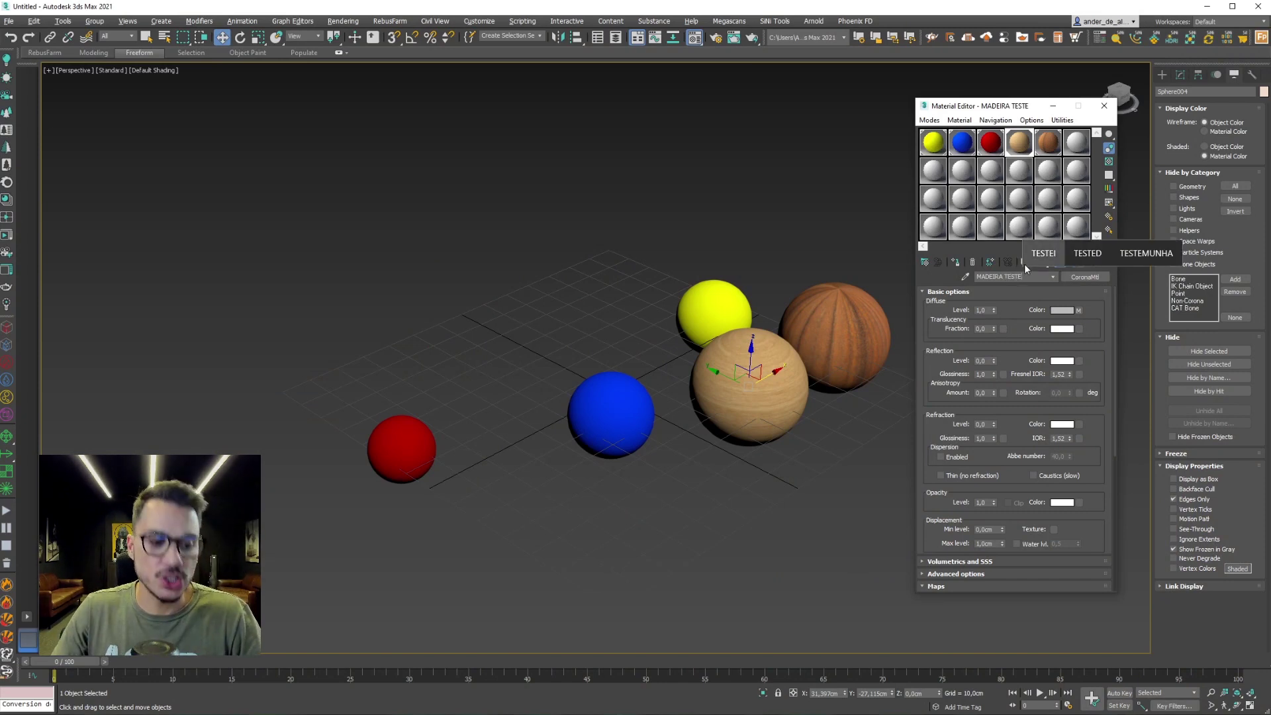
pyautogui.doubleClick(1014, 277)
pyautogui.write('2')
pyautogui.press('Return')
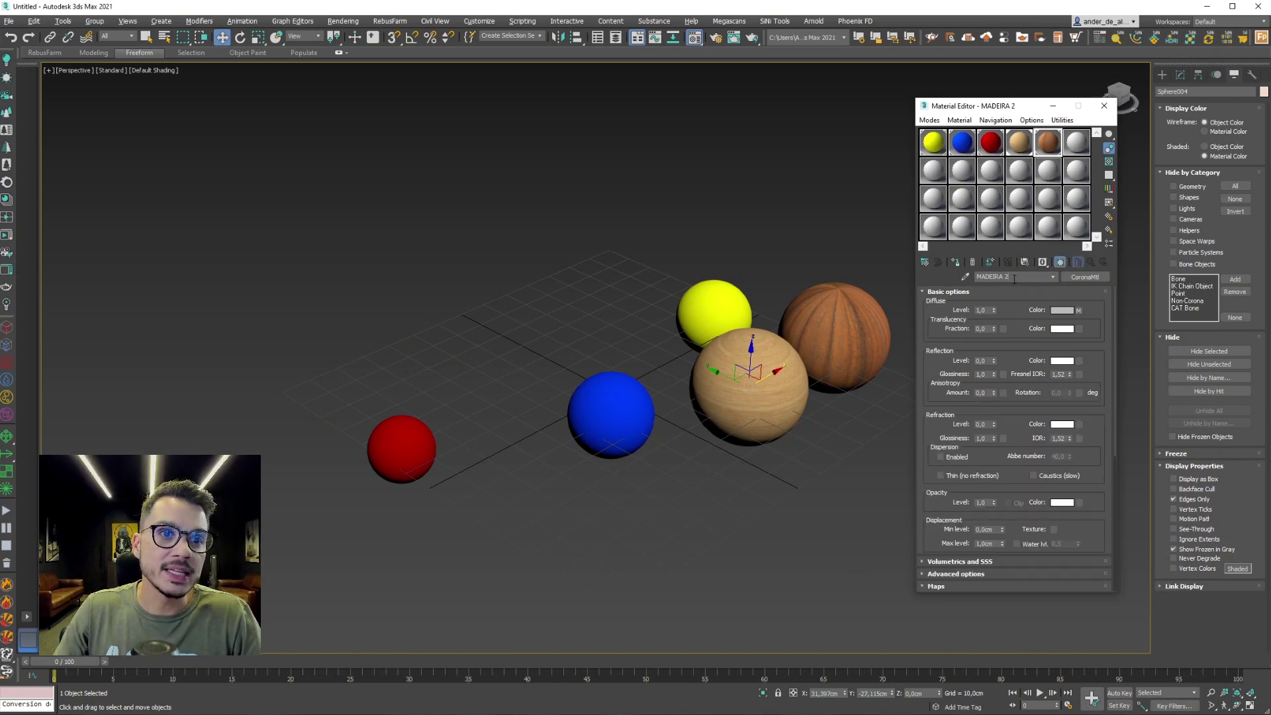
pyautogui.write('TESTE')
pyautogui.press('Return')
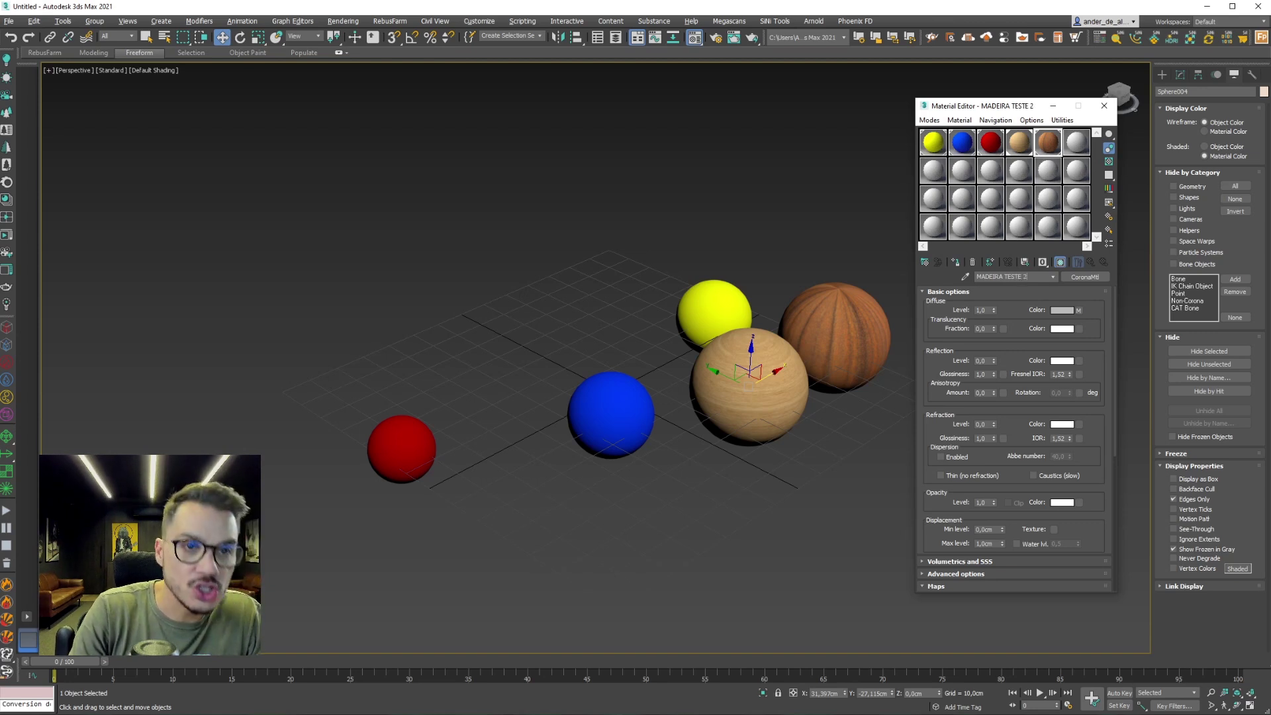
pyautogui.click(1020, 146)
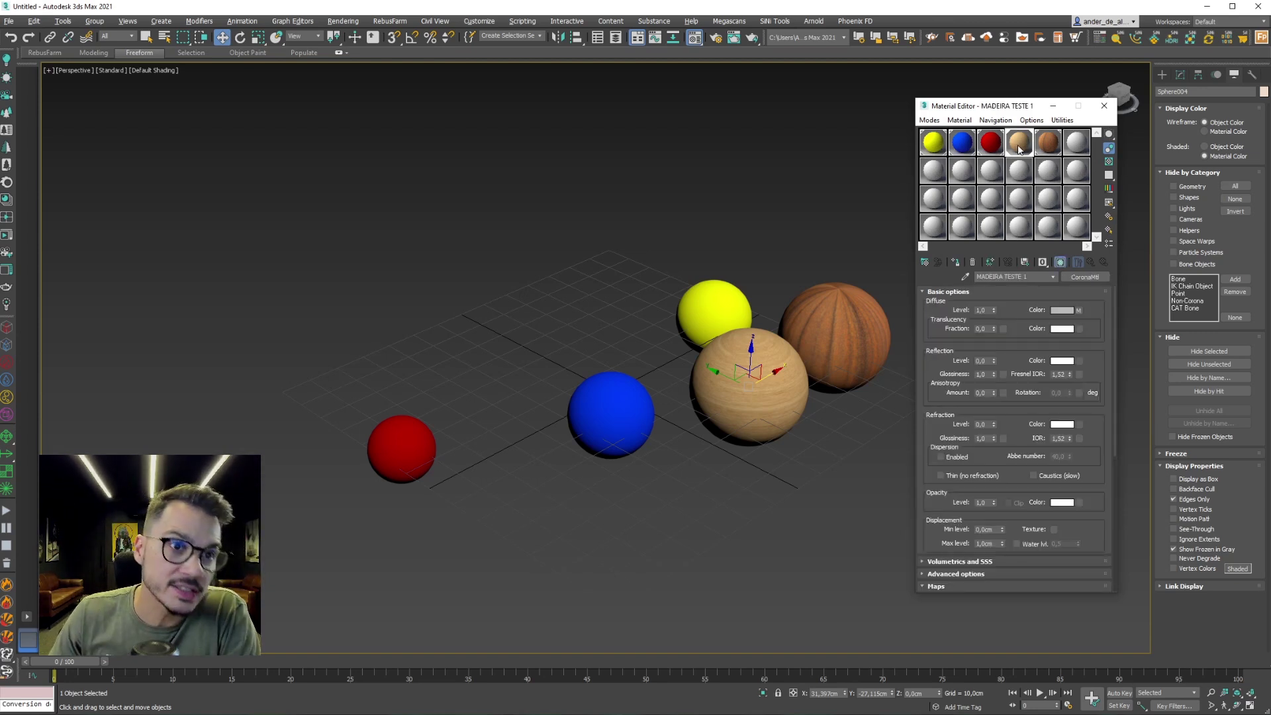
# Create and save a new empty material library named BIBLIOTECA TESTE.mat in the Material/Map Browser.
pyautogui.click(925, 264)
pyautogui.click(284, 134)
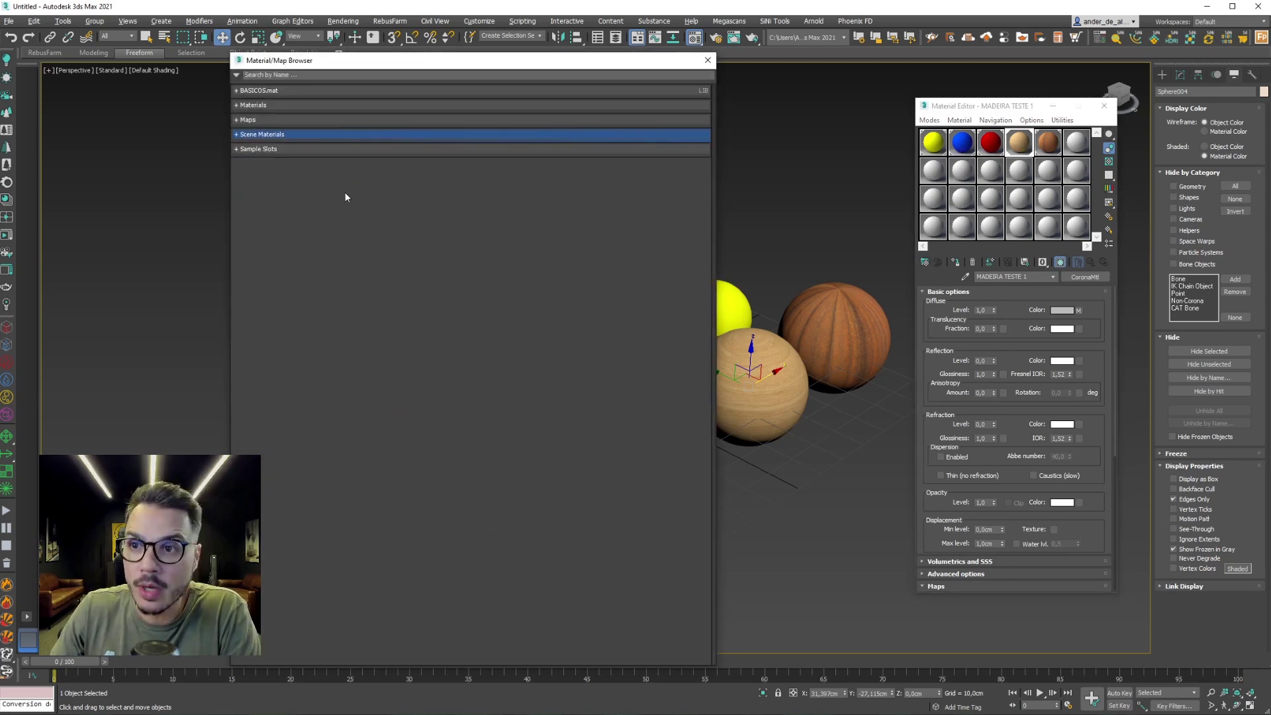
pyautogui.rightClick(389, 197)
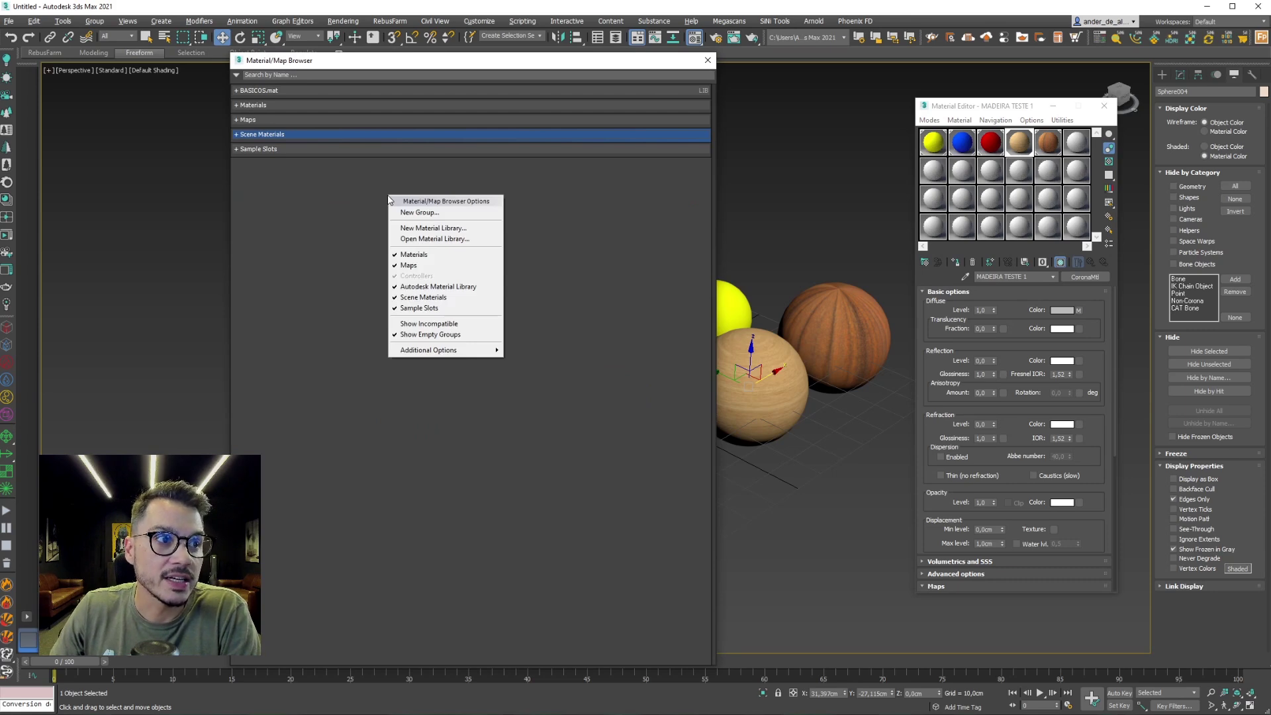
pyautogui.click(418, 229)
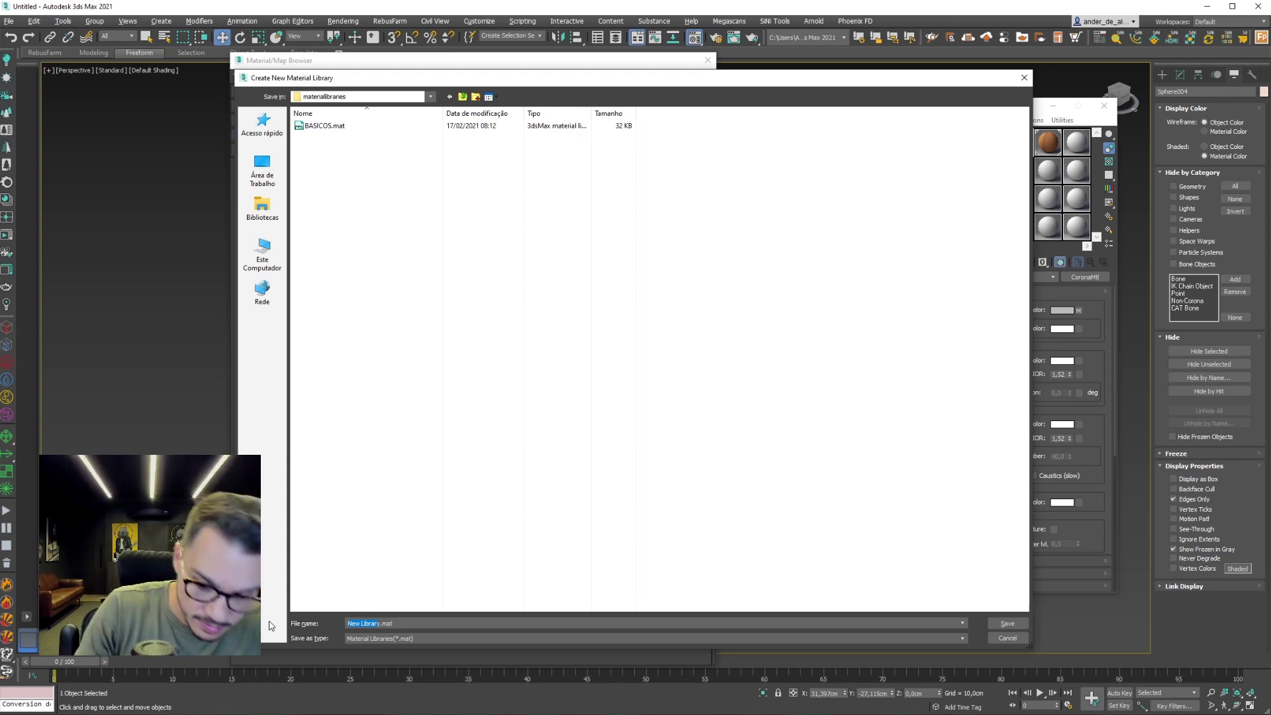
pyautogui.write('BIBLIOTECA TESTE')
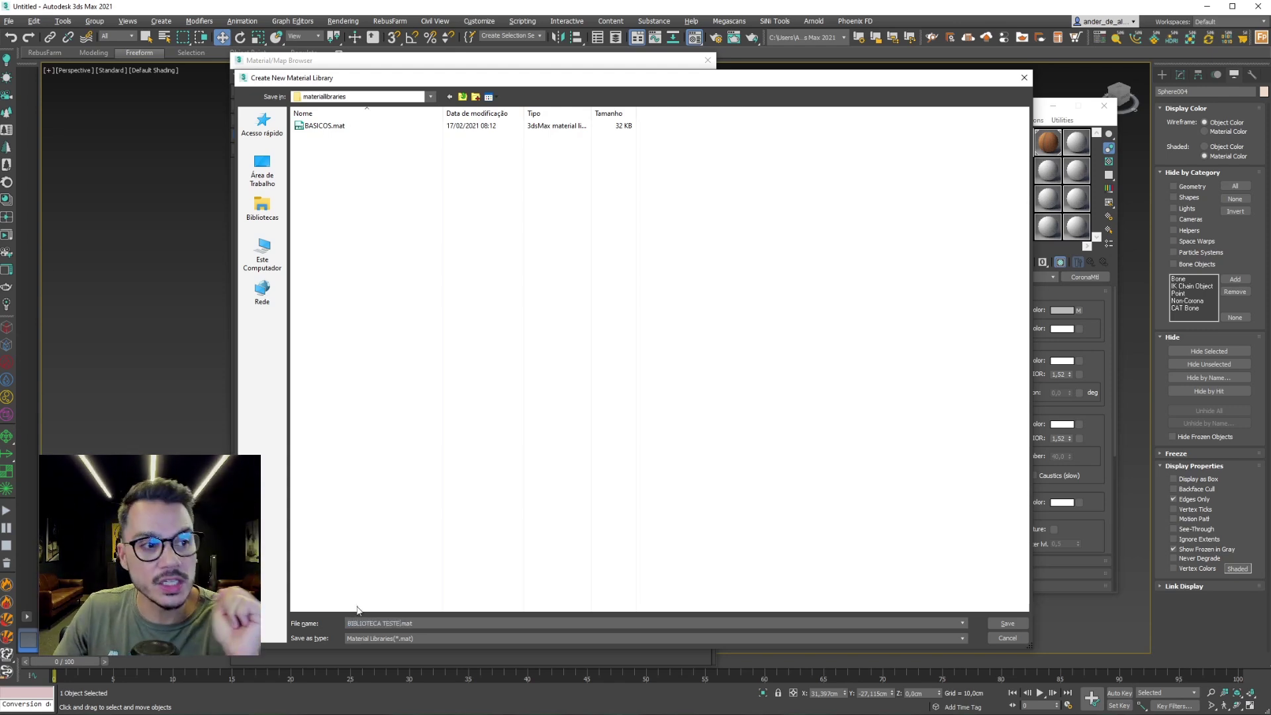
pyautogui.click(1023, 624)
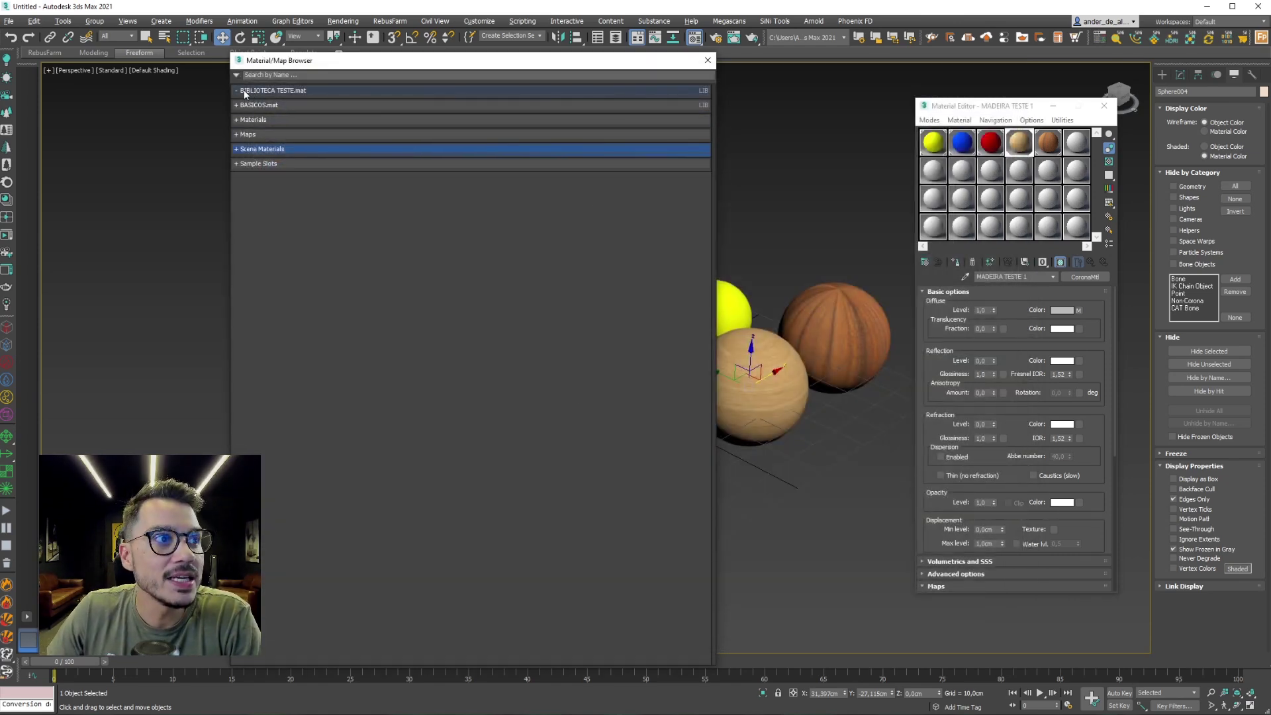
pyautogui.click(284, 92)
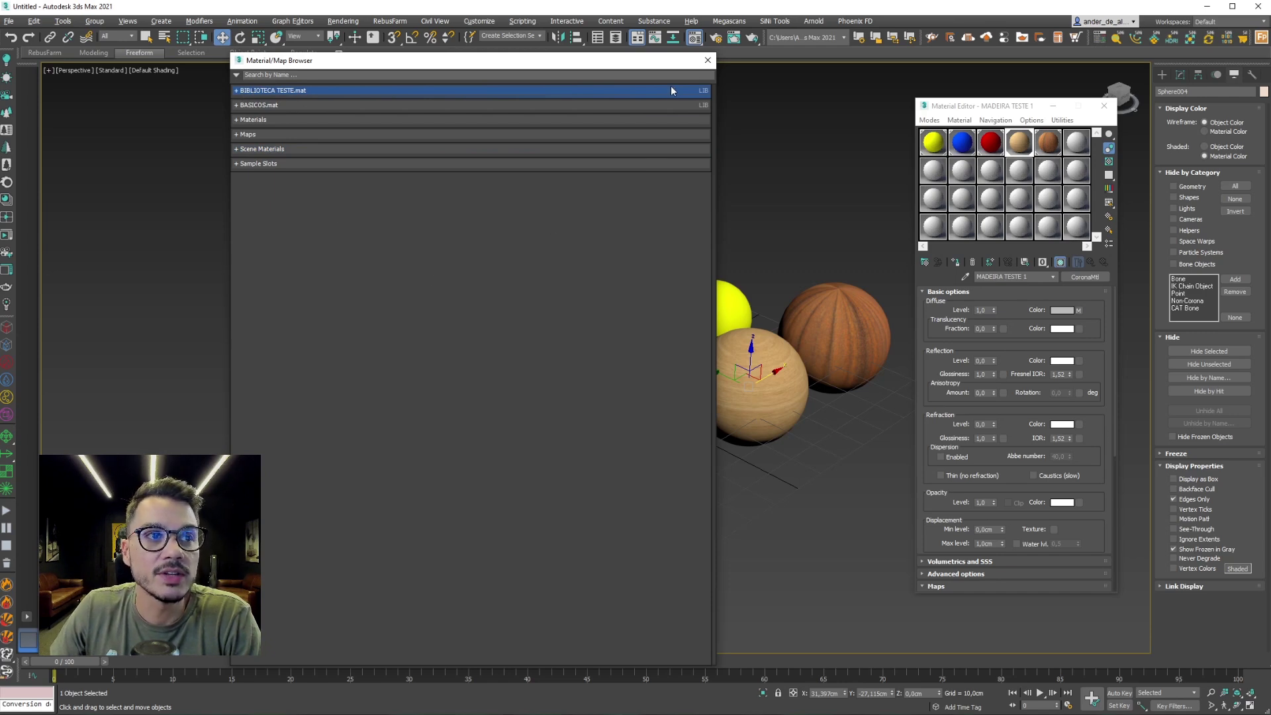
pyautogui.click(707, 61)
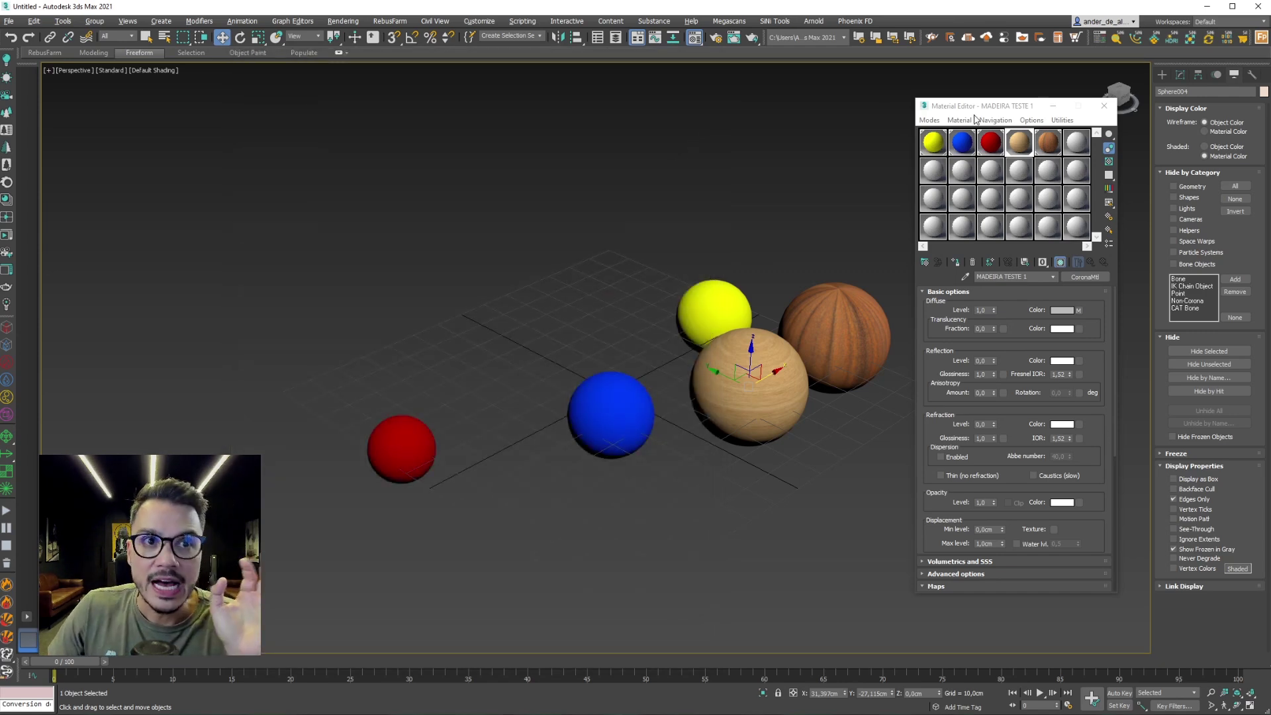
# Put MADEIRA TESTE 1 into the BIBLIOTECA TESTE.mat library.
pyautogui.rightClick(1019, 144)
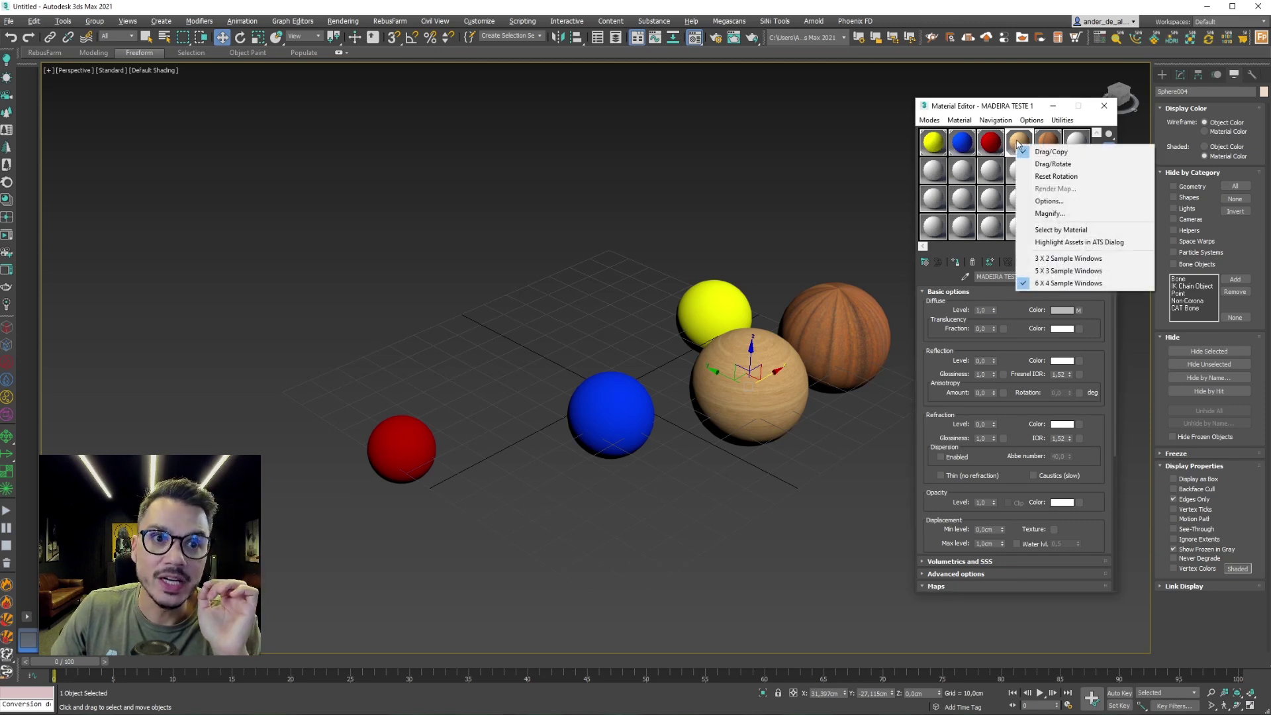
pyautogui.click(1017, 126)
pyautogui.click(959, 120)
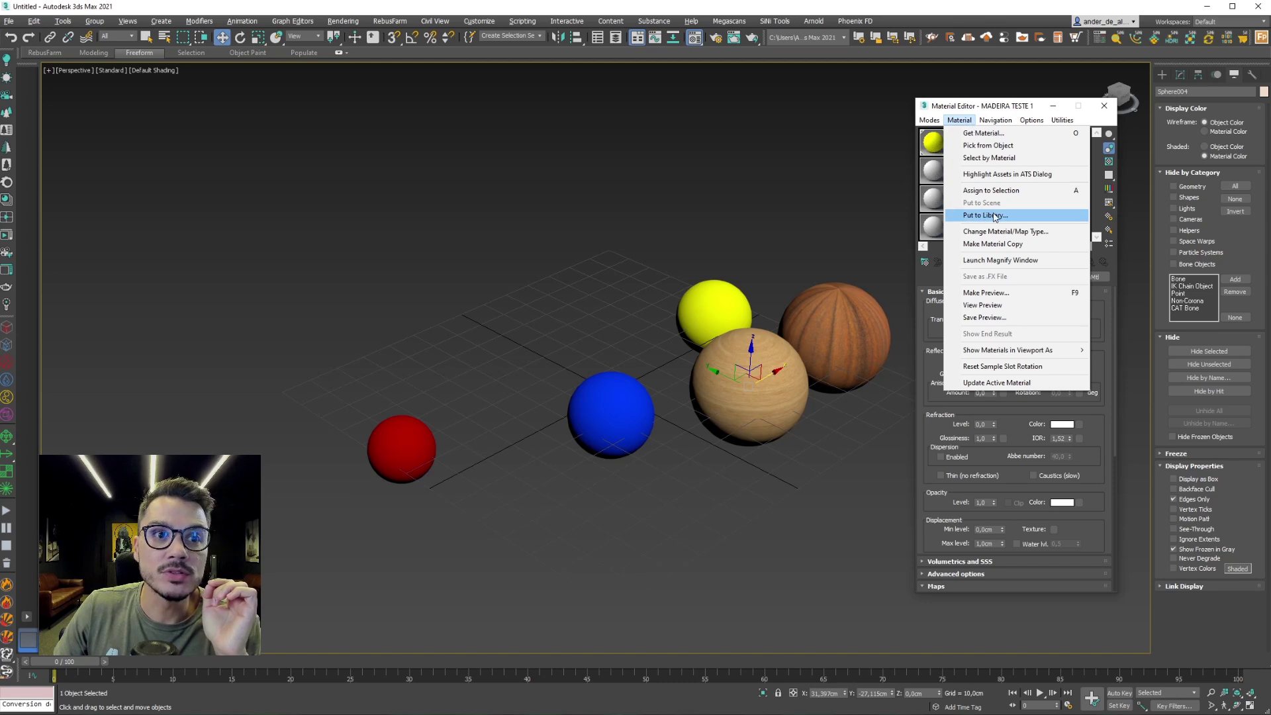
pyautogui.click(1026, 108)
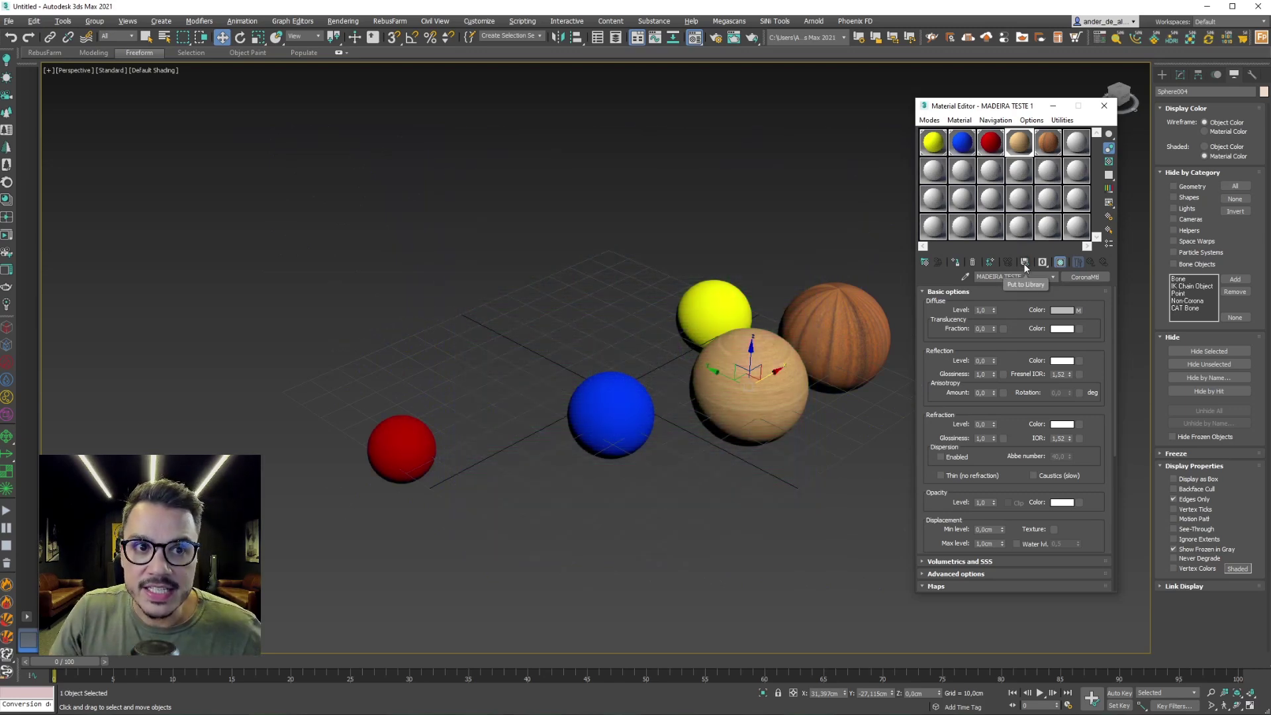
pyautogui.click(1024, 264)
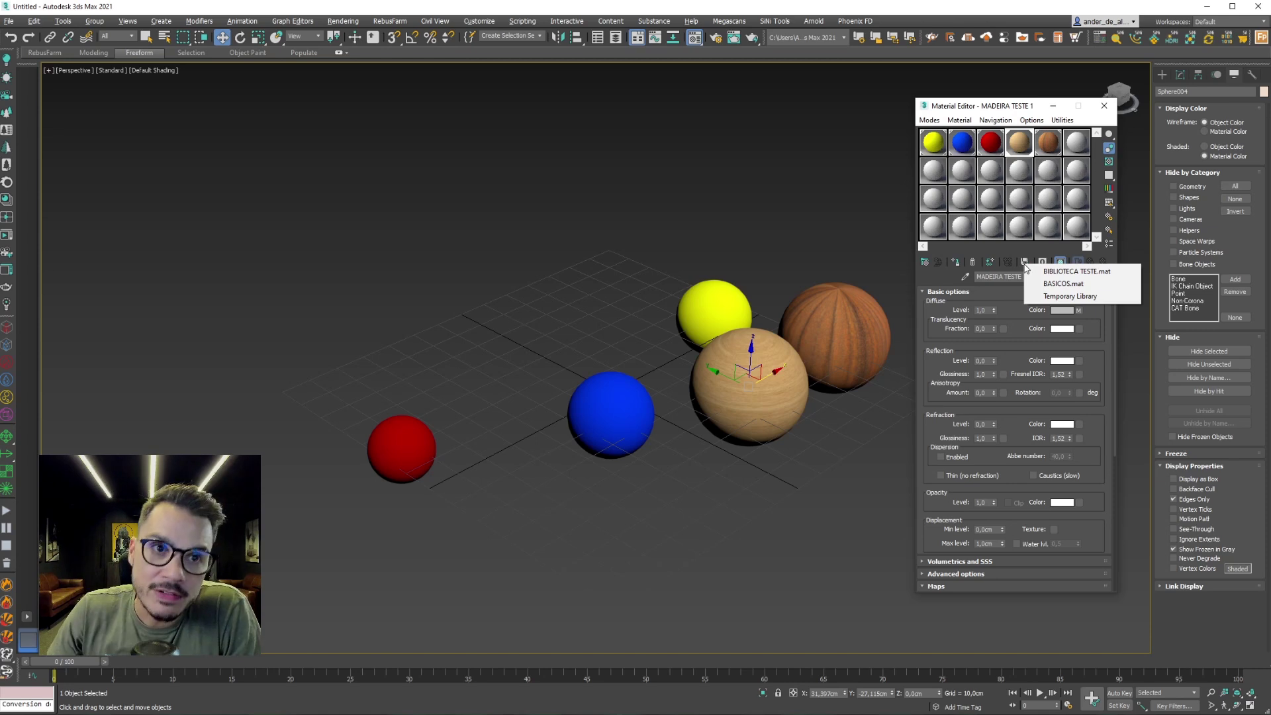
pyautogui.click(1077, 271)
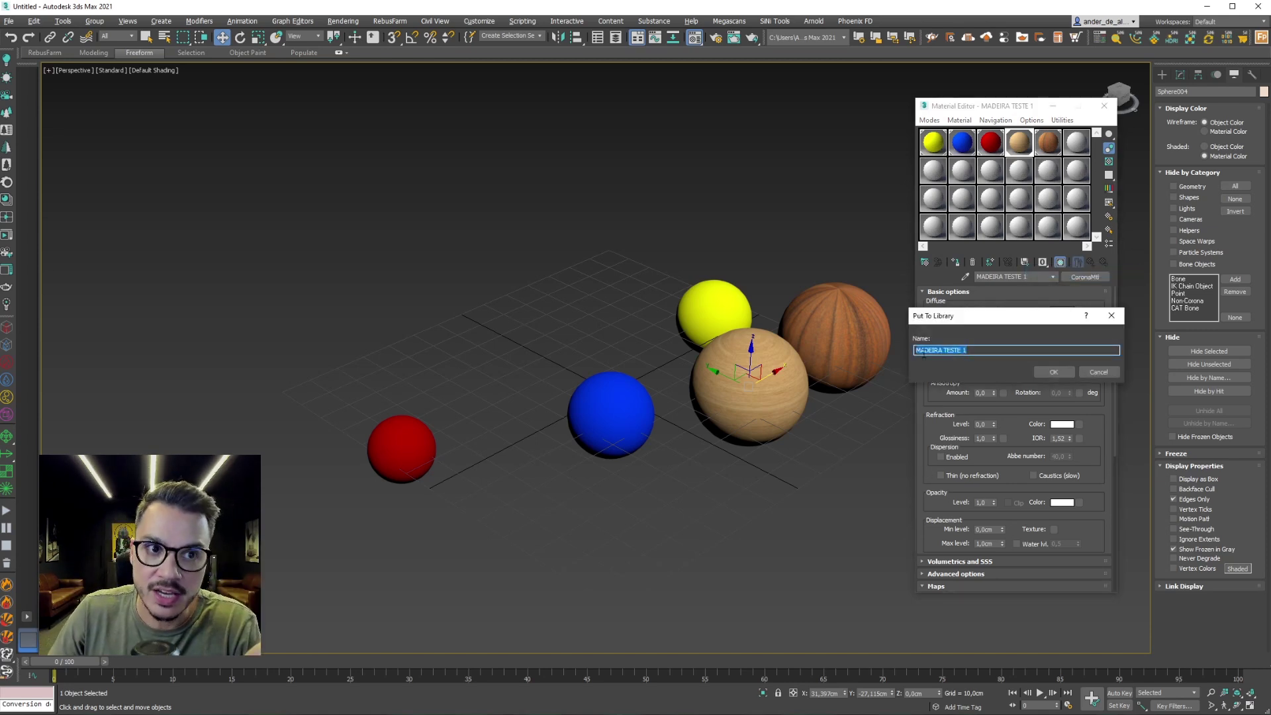
pyautogui.click(1044, 373)
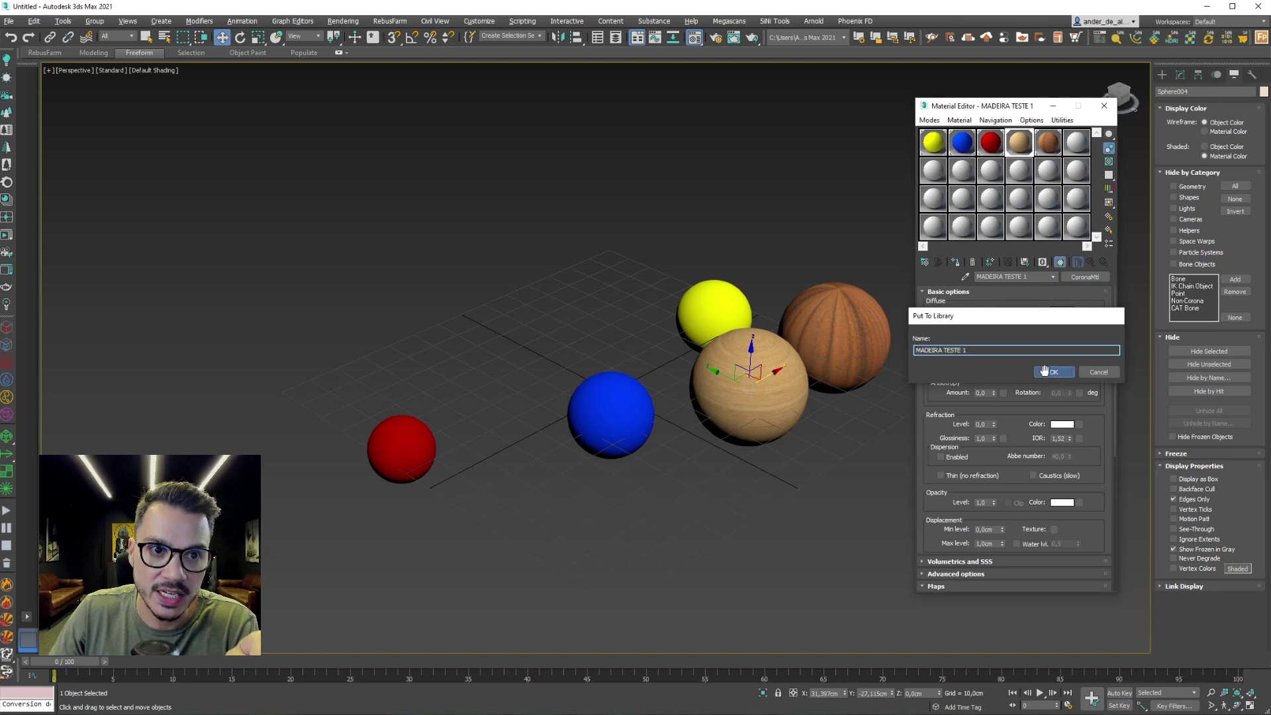
# Put MADEIRA TESTE 2 and VERMELHO into the BIBLIOTECA TESTE.mat library.
pyautogui.click(1053, 154)
pyautogui.click(1025, 262)
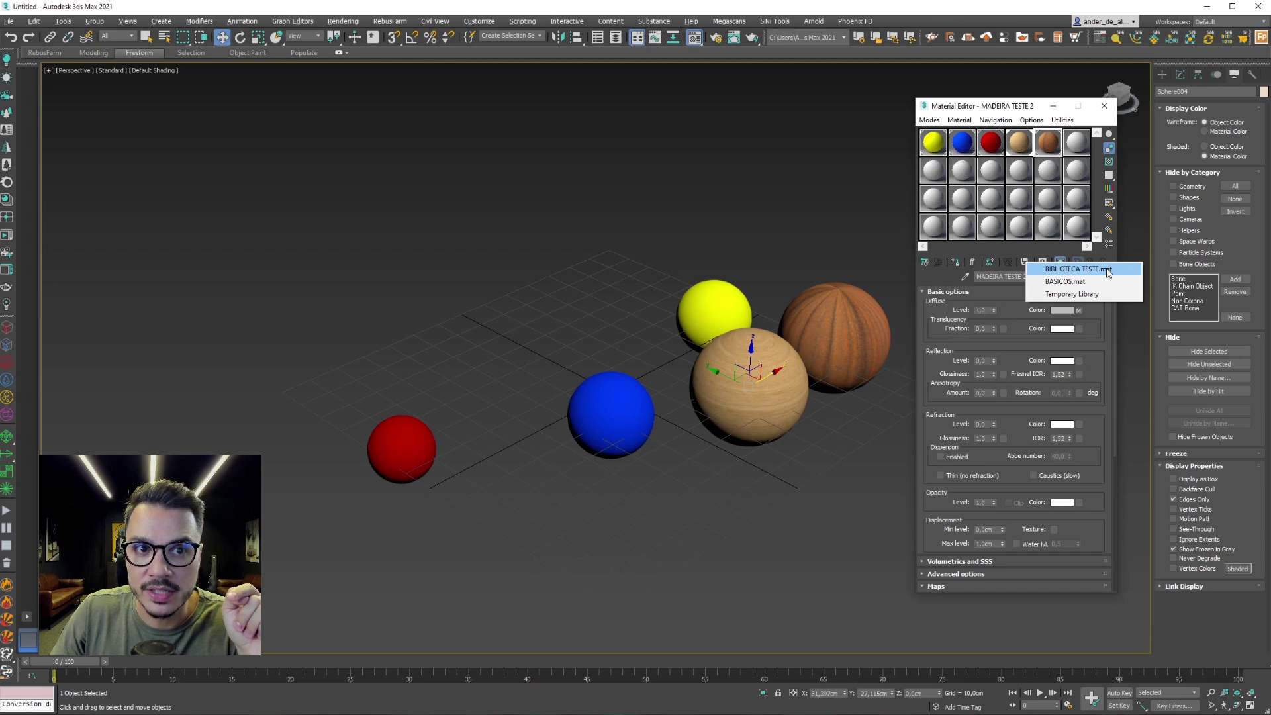
pyautogui.click(1072, 269)
pyautogui.click(1043, 371)
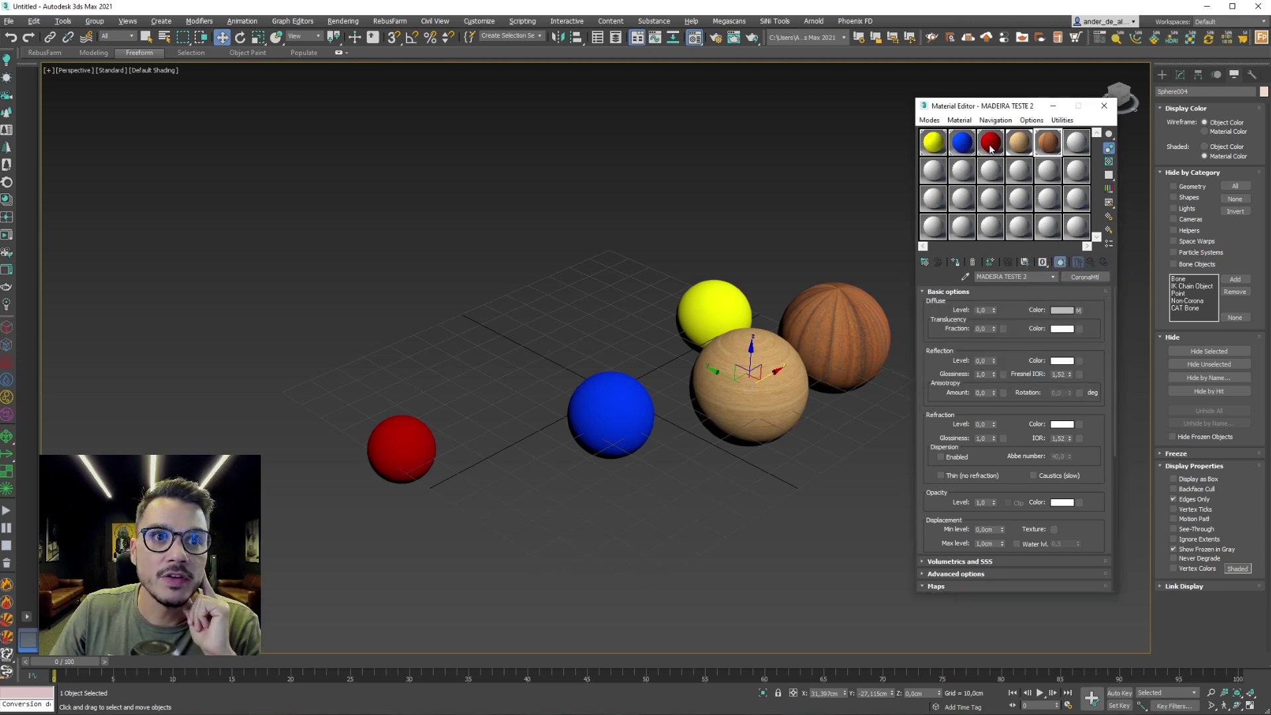
pyautogui.click(991, 147)
pyautogui.click(1026, 262)
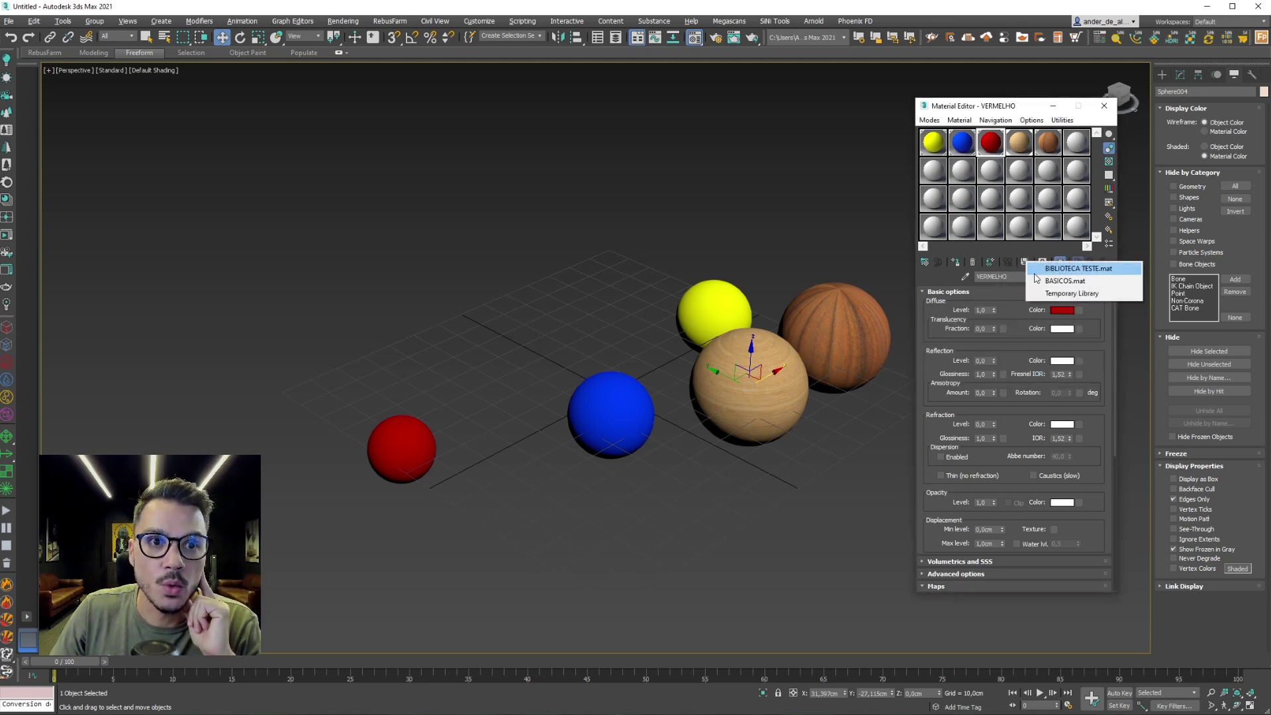
pyautogui.click(1071, 269)
pyautogui.click(1054, 372)
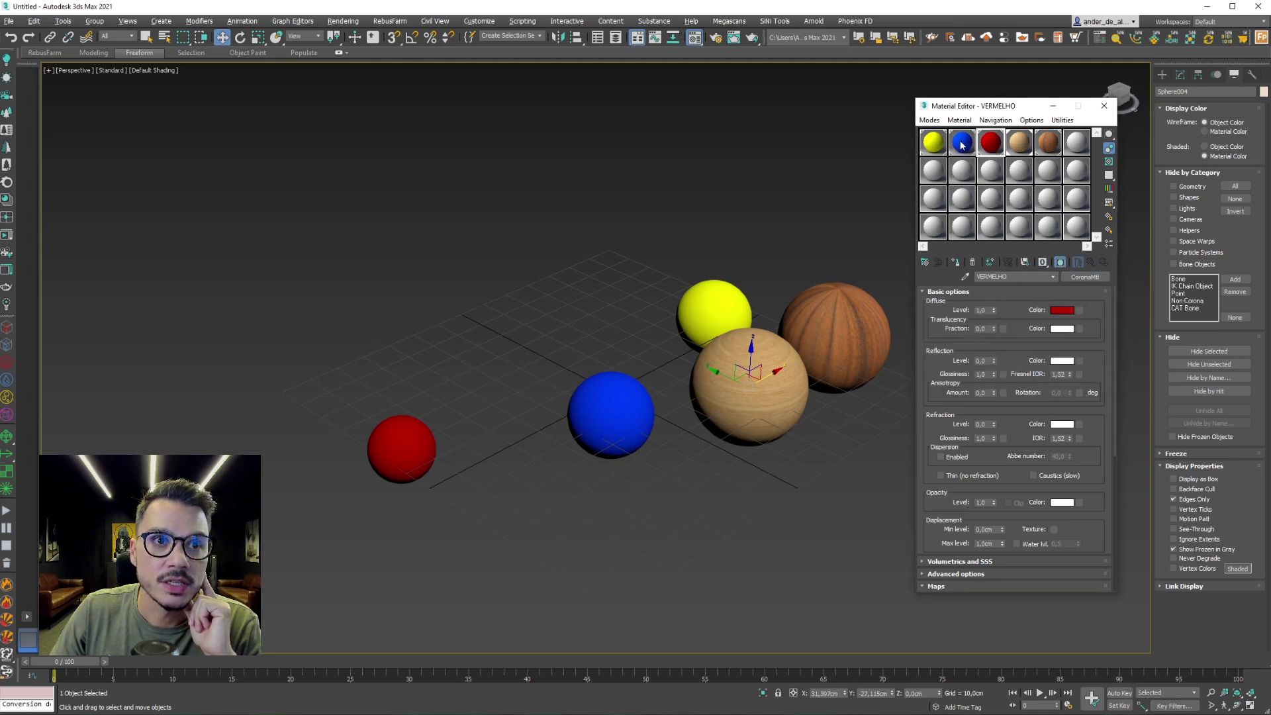
# Put AZUL and AMARELO into BIBLIOTECA TESTE.mat, then close the Material Editor.
pyautogui.click(964, 143)
pyautogui.click(1026, 262)
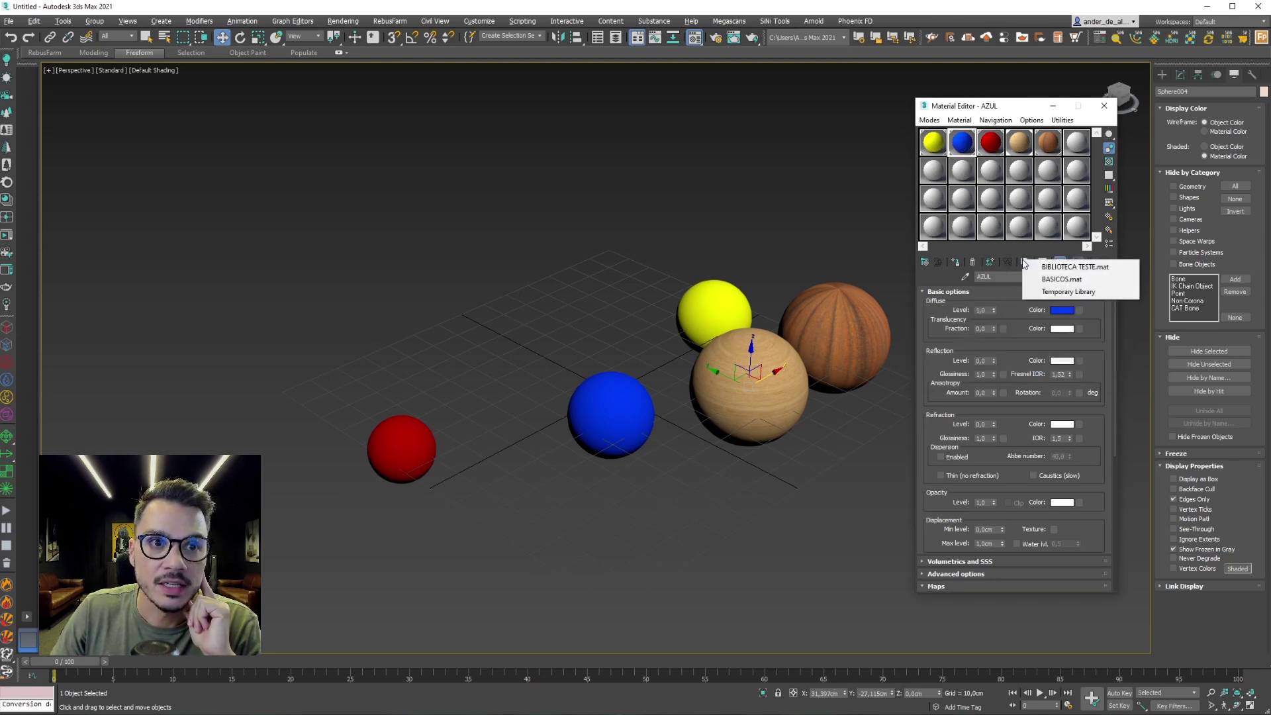
pyautogui.click(1071, 269)
pyautogui.click(1054, 373)
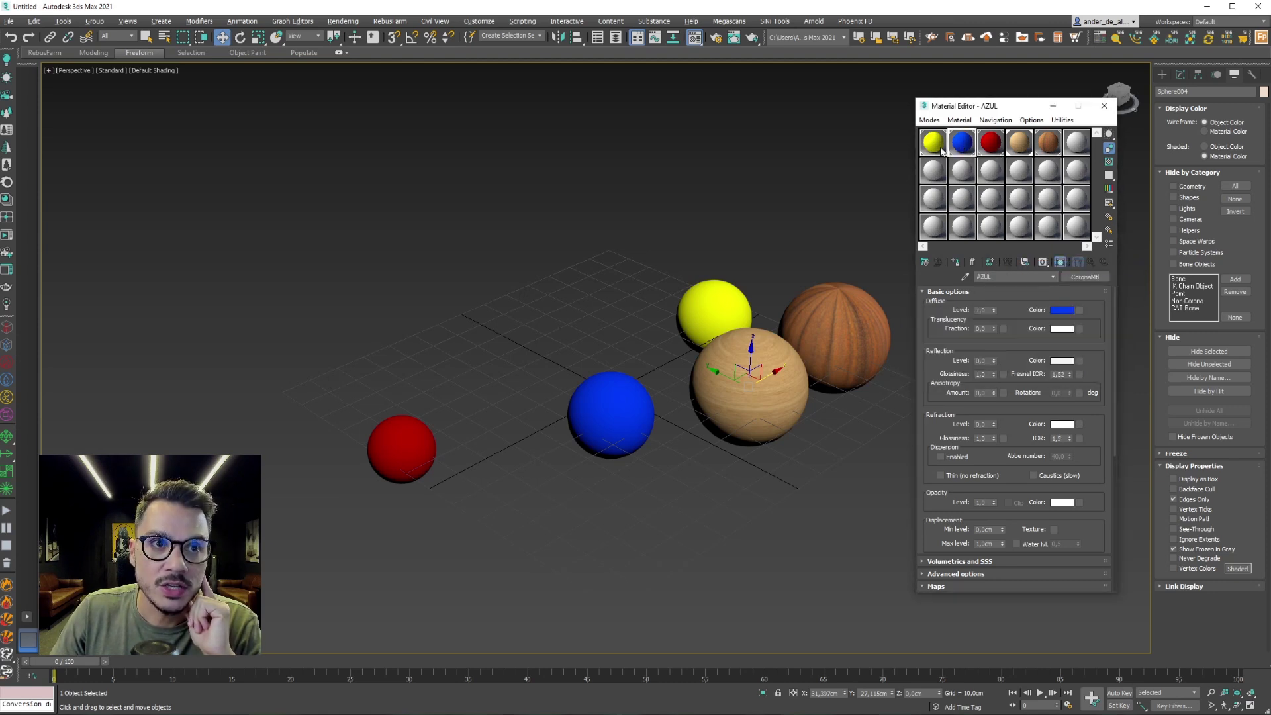
pyautogui.click(934, 142)
pyautogui.click(1026, 263)
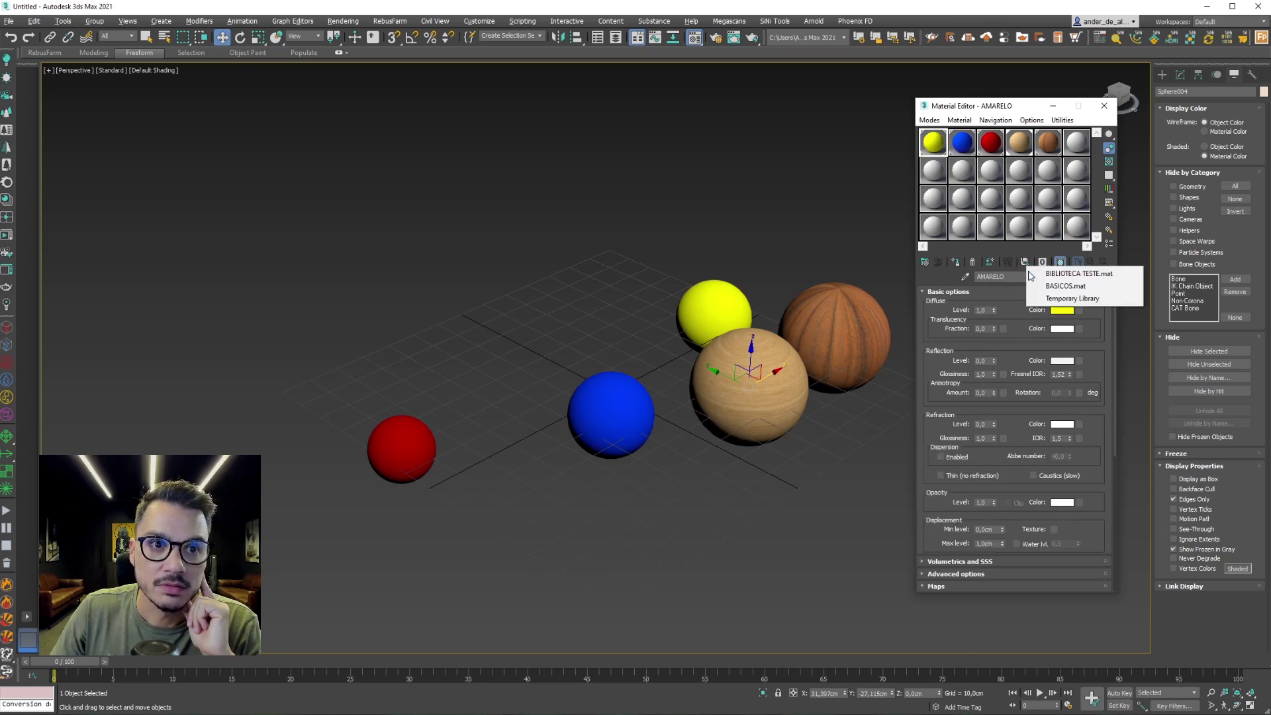
pyautogui.click(1078, 272)
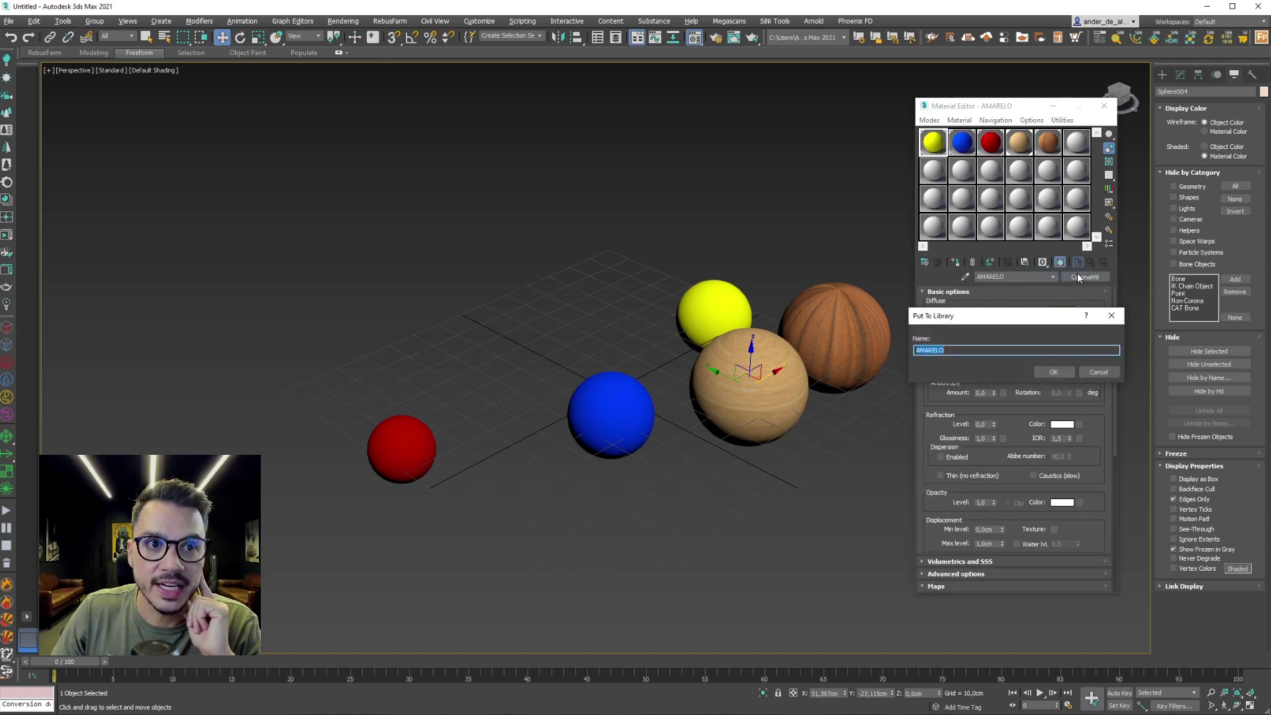
pyautogui.click(1063, 366)
pyautogui.click(956, 165)
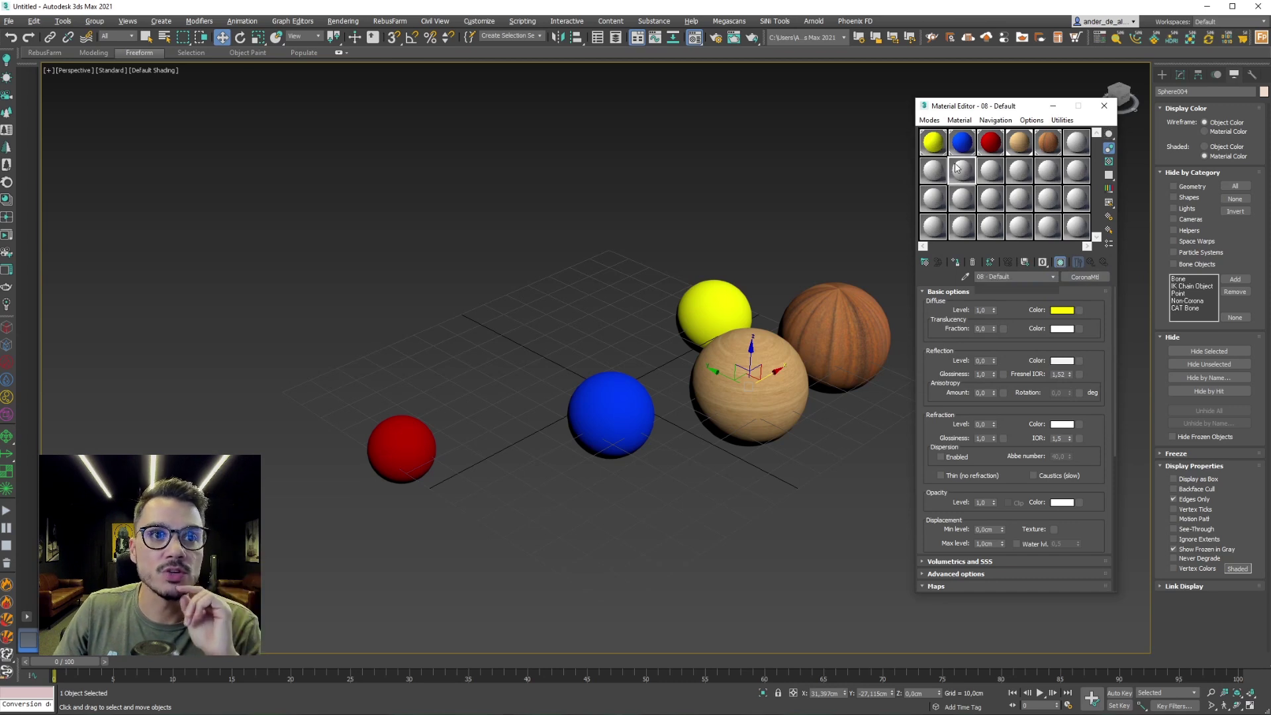
pyautogui.click(1105, 106)
# Start a new empty scene, discarding changes to the current one.
pyautogui.click(804, 142)
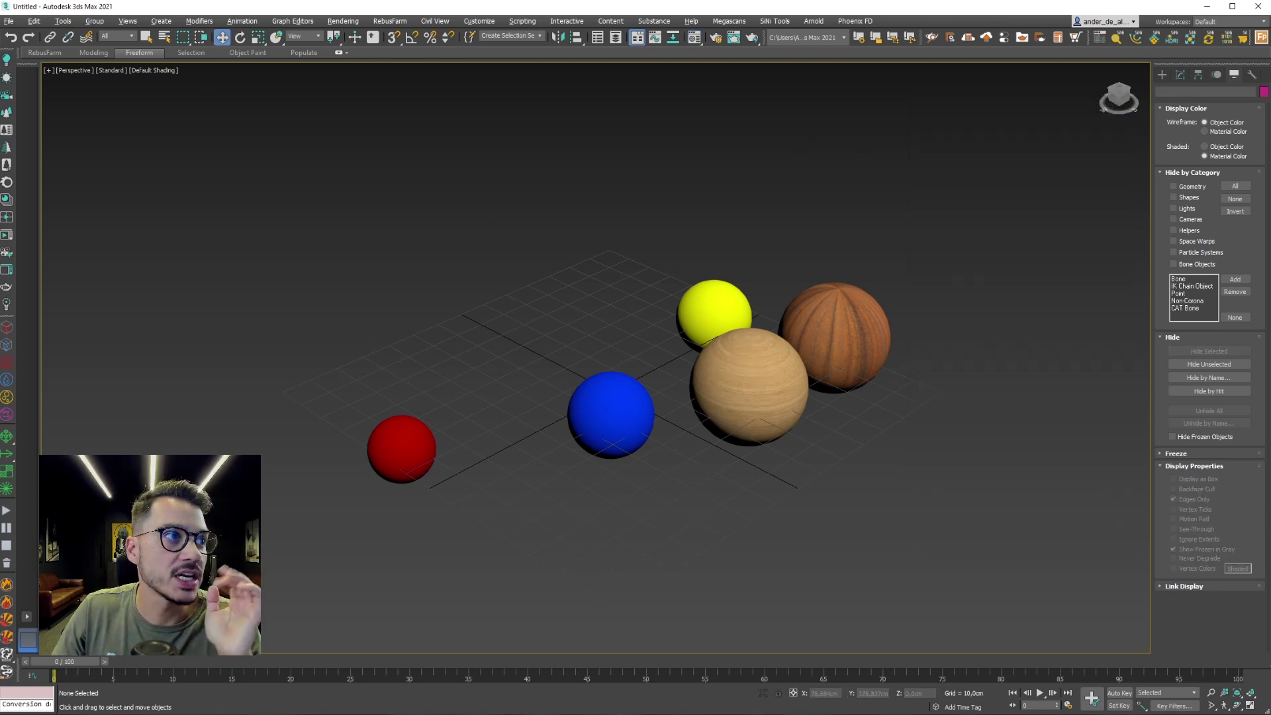
pyautogui.click(9, 21)
pyautogui.click(23, 51)
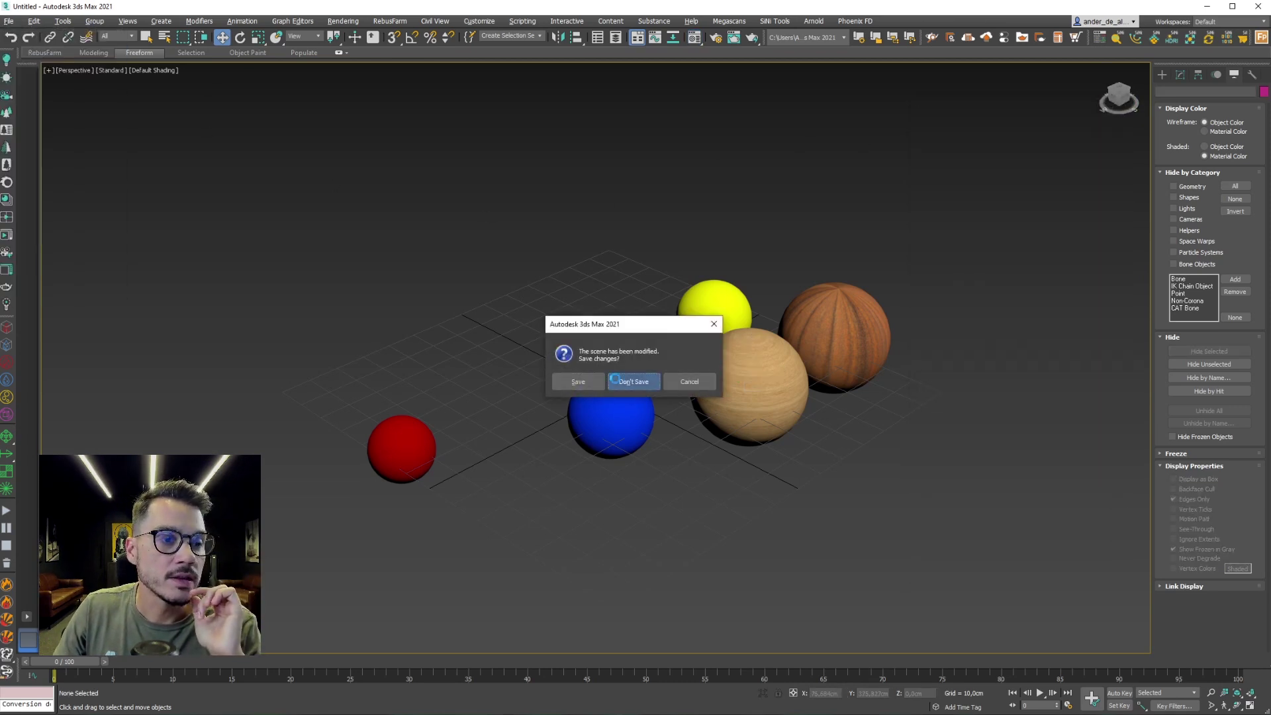
pyautogui.click(615, 382)
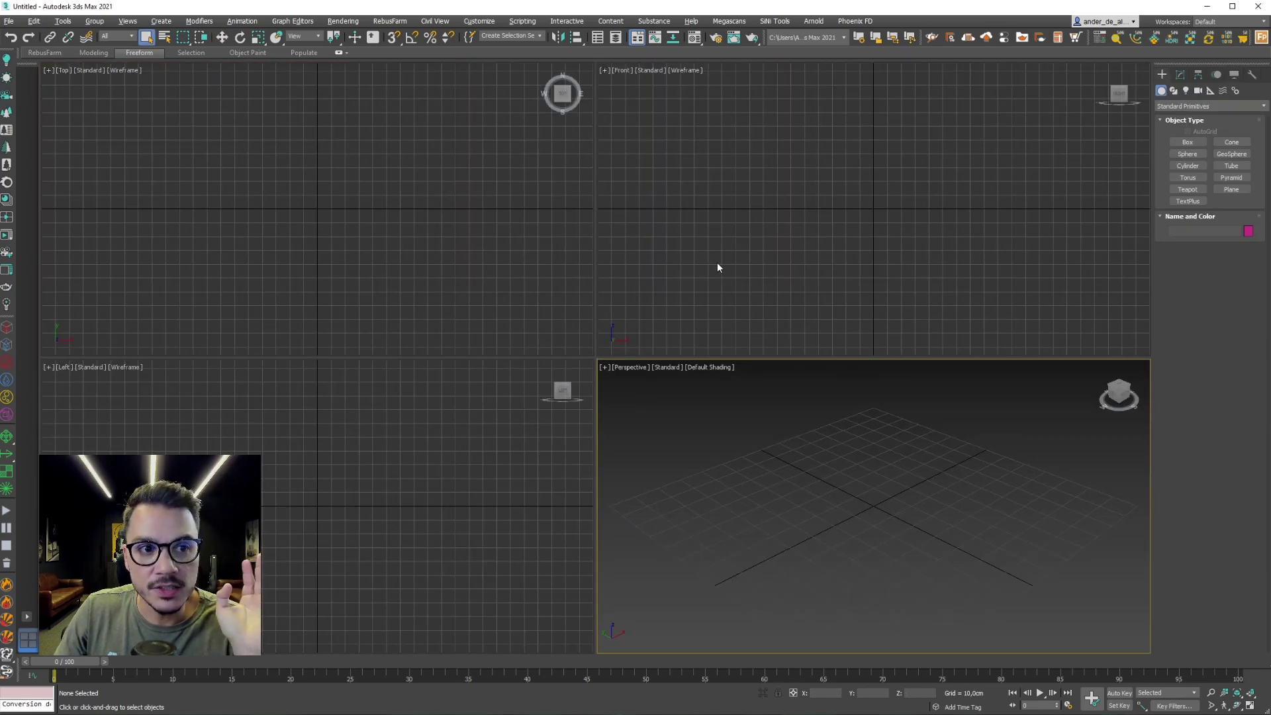
# Create new spheres of different sizes in the Perspective viewport.
pyautogui.click(1188, 153)
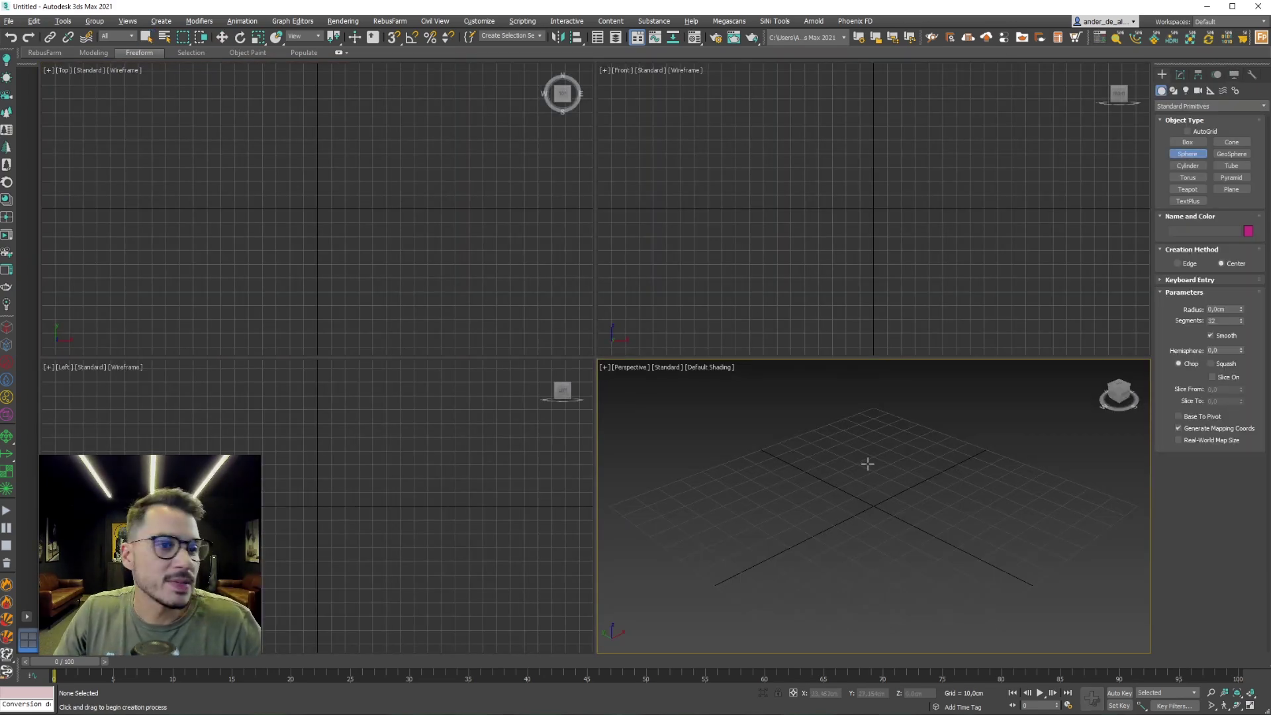
pyautogui.moveTo(865, 468)
pyautogui.mouseDown()
pyautogui.moveTo(939, 490)
pyautogui.moveTo(945, 463)
pyautogui.moveTo(881, 450)
pyautogui.moveTo(832, 469)
pyautogui.mouseUp()
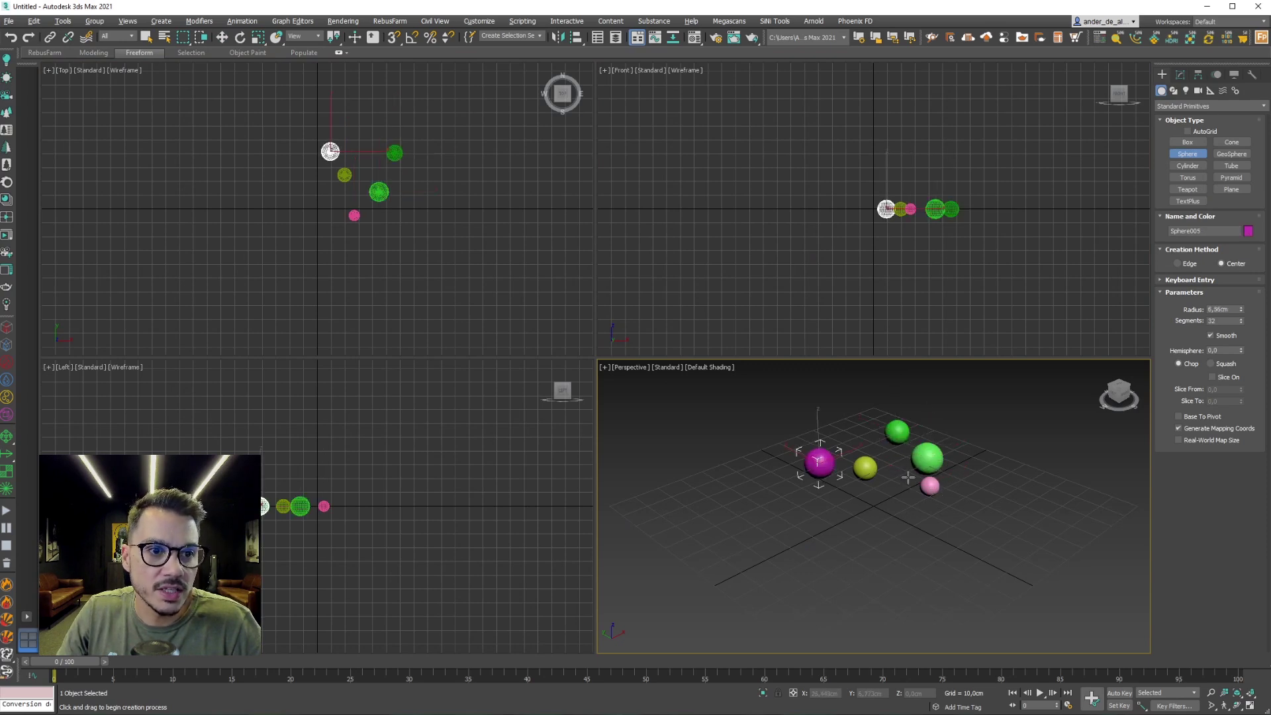
pyautogui.scroll(5, 907, 477)
pyautogui.moveTo(812, 535)
pyautogui.mouseDown(button='middle')
pyautogui.moveTo(859, 512)
pyautogui.moveTo(920, 509)
pyautogui.mouseUp(button='middle')
pyautogui.click(145, 37)
pyautogui.click(889, 517)
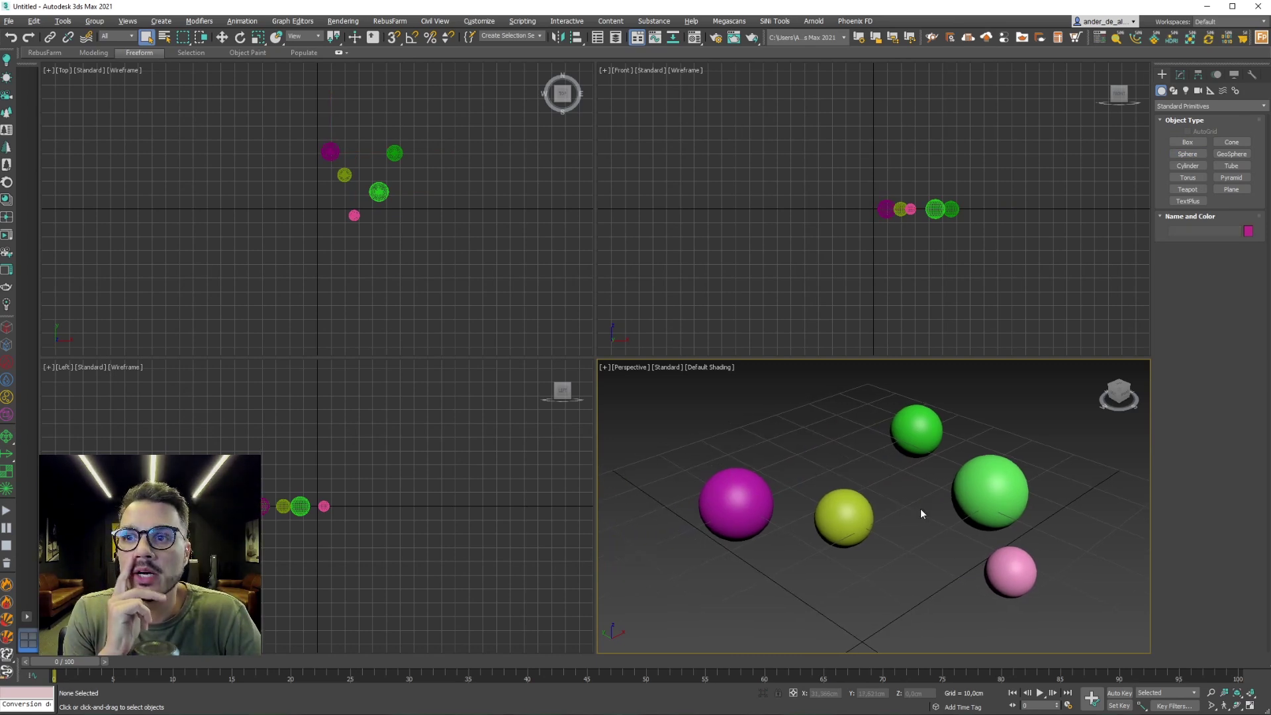
# Load MADEIRA TESTE 1 and MADEIRA TESTE 2 from BIBLIOTECA TESTE.mat into the first two sample slots.
pyautogui.press('m')
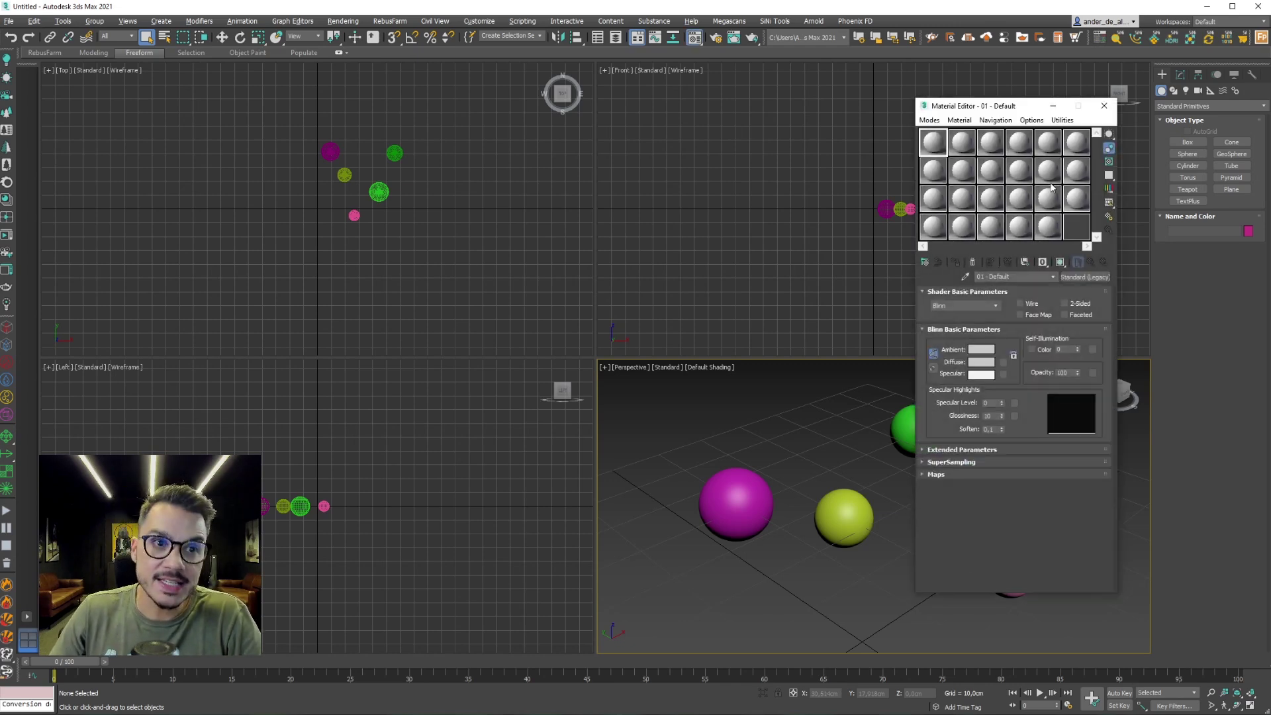
pyautogui.click(925, 262)
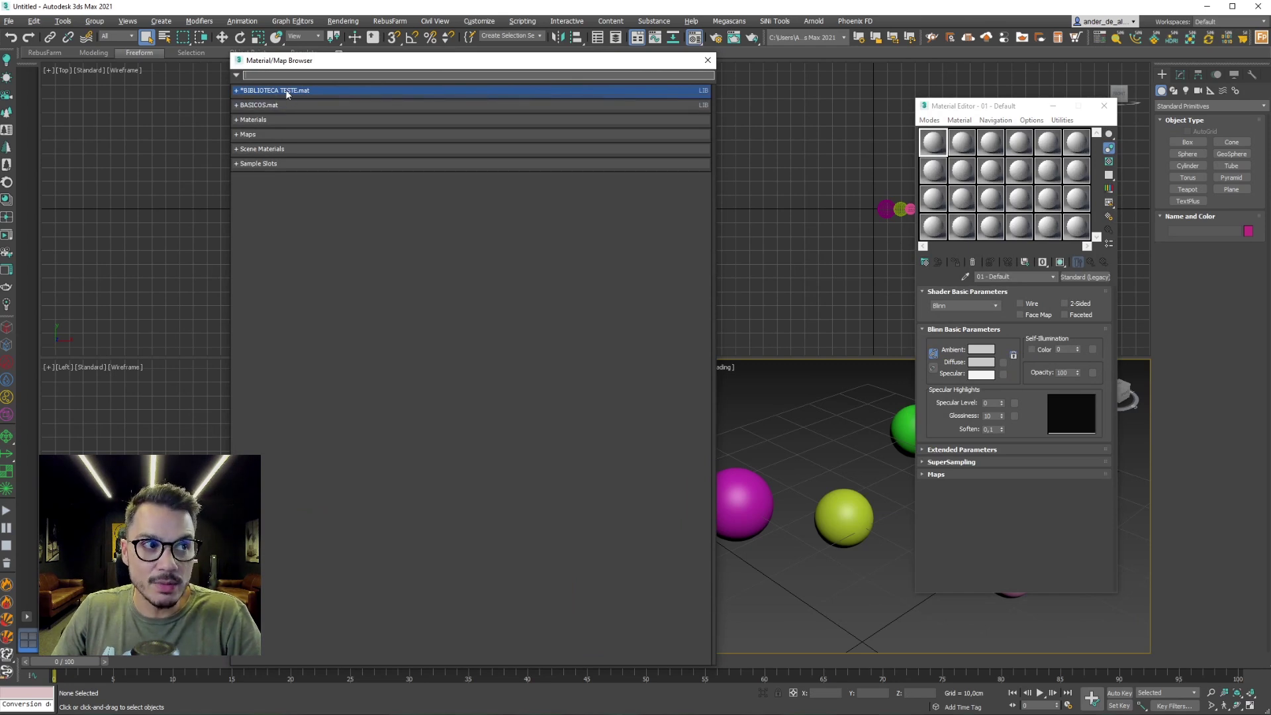
pyautogui.click(237, 91)
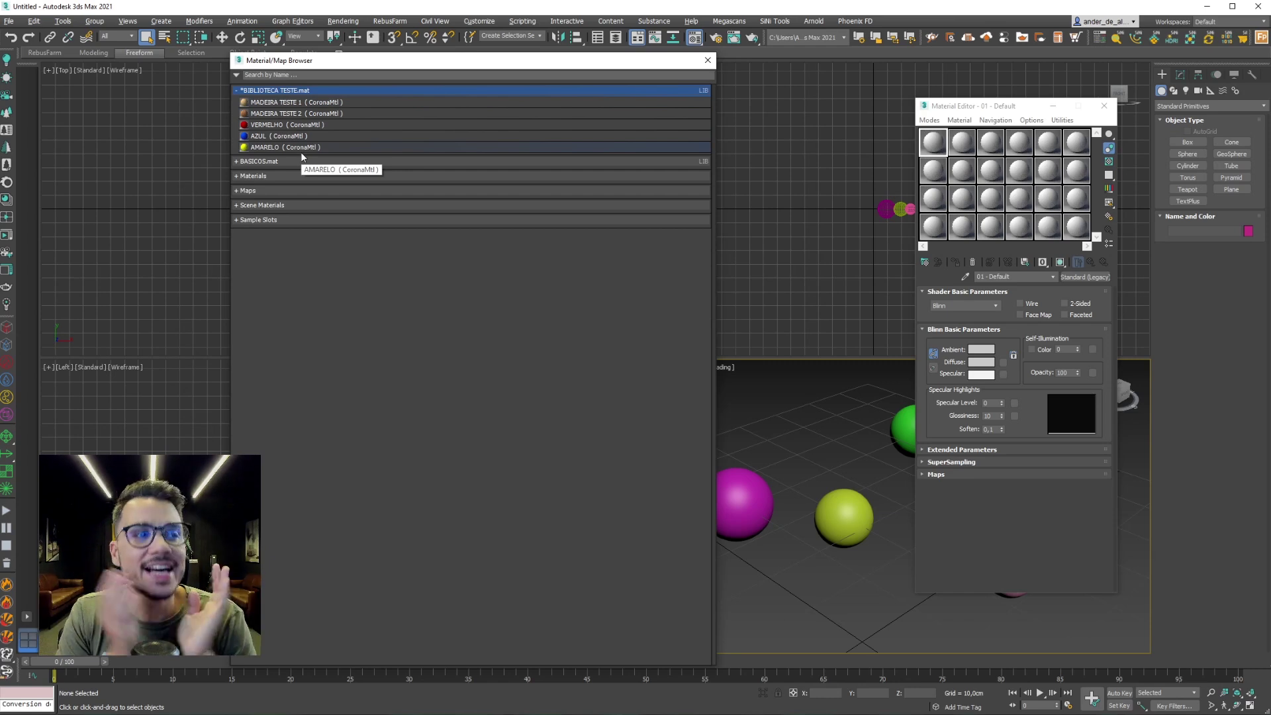
pyautogui.click(272, 102)
pyautogui.moveTo(933, 153); pyautogui.dragTo(934, 154)
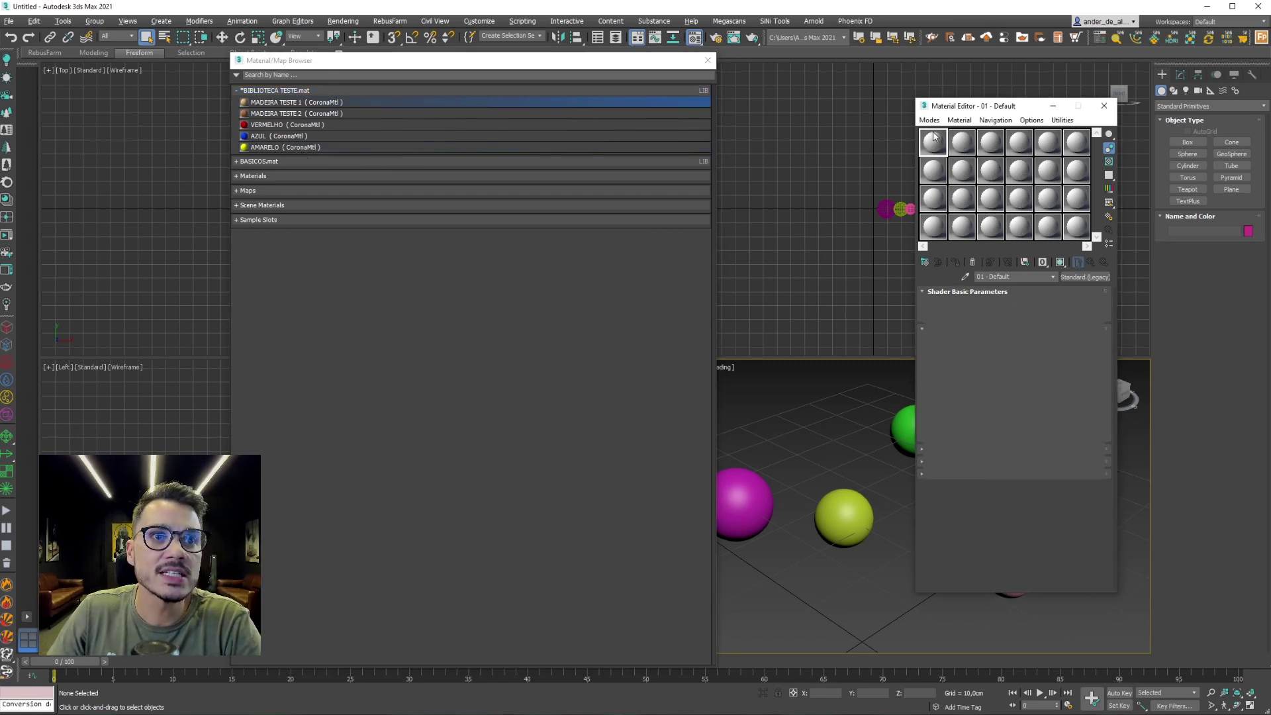
pyautogui.moveTo(275, 113); pyautogui.dragTo(963, 142)
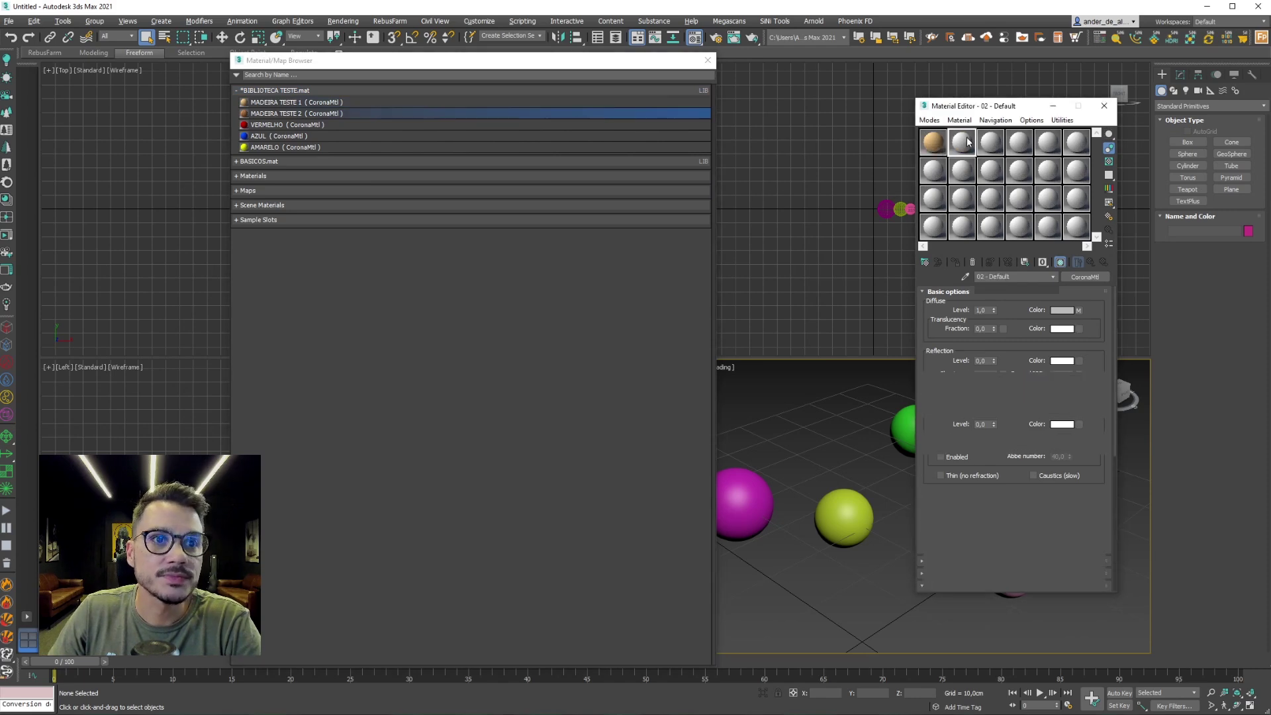
# Assign MADEIRA TESTE 1 to the magenta sphere and MADEIRA TESTE 2 to the yellow sphere.
pyautogui.click(744, 490)
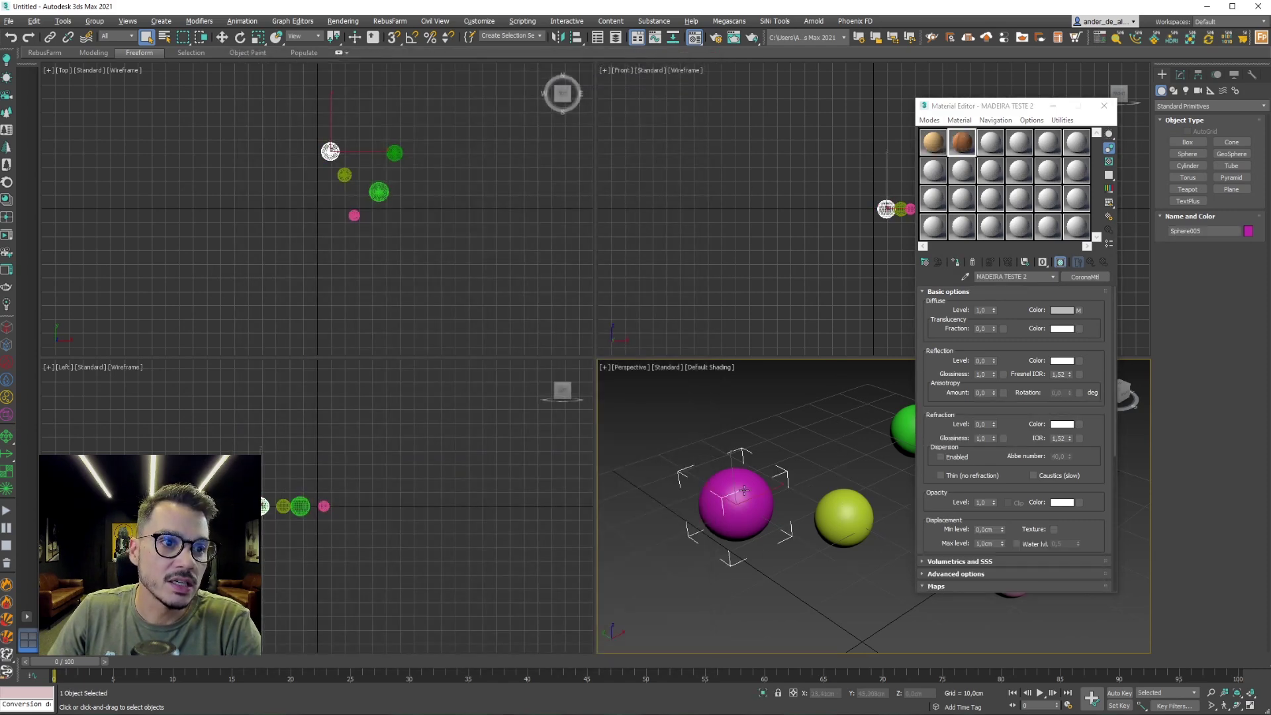
pyautogui.click(933, 142)
pyautogui.click(955, 262)
pyautogui.click(832, 490)
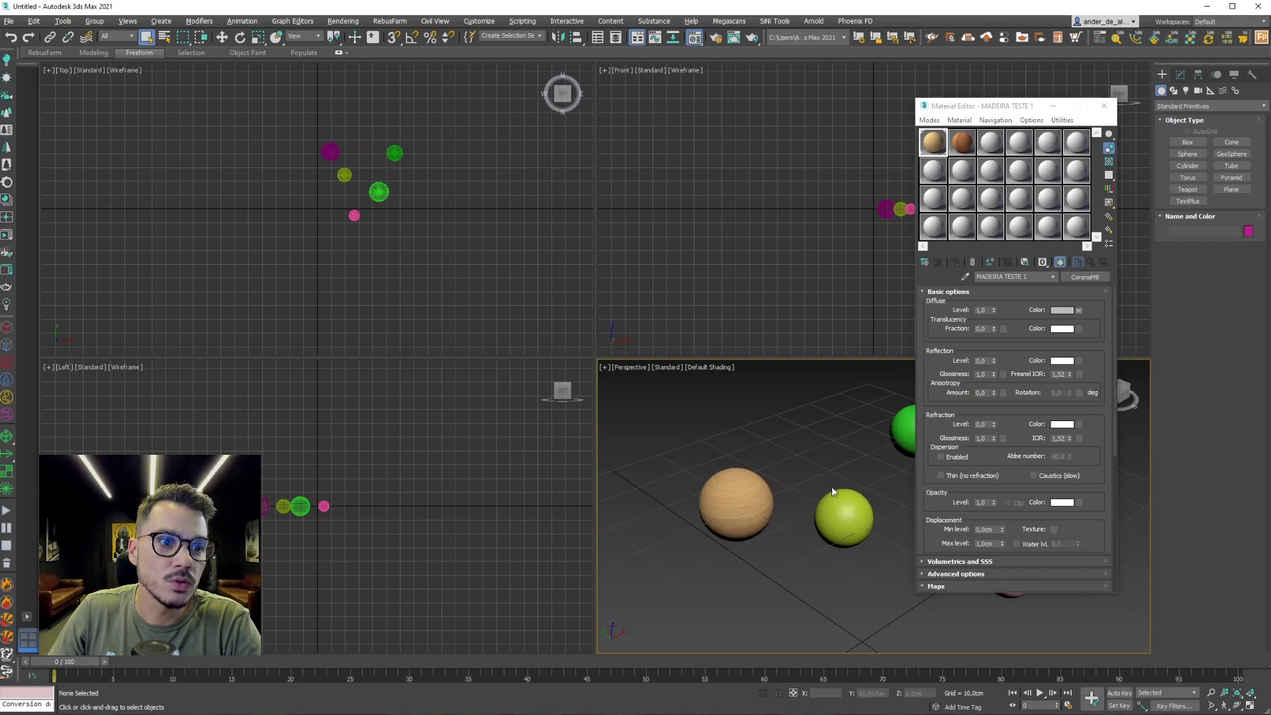
pyautogui.click(962, 142)
pyautogui.click(956, 263)
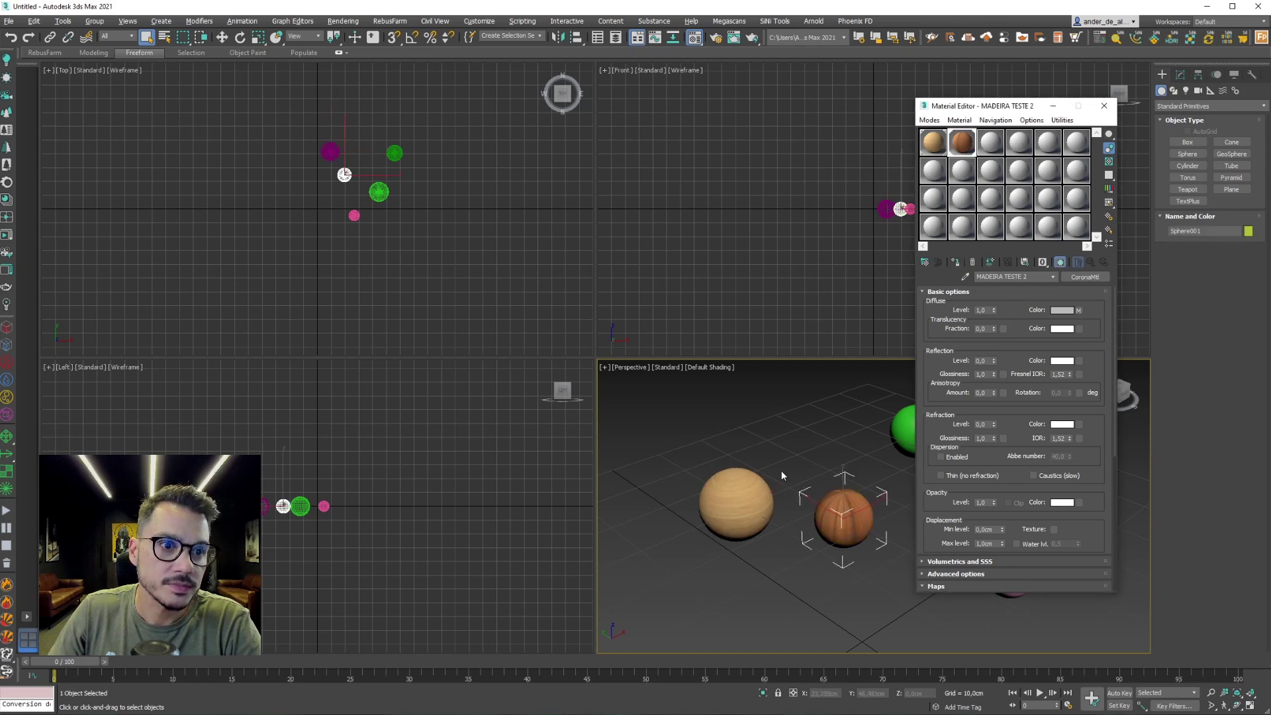
pyautogui.click(782, 470)
pyautogui.moveTo(1012, 110)
pyautogui.mouseDown()
pyautogui.moveTo(544, 130)
pyautogui.moveTo(961, 97)
pyautogui.moveTo(1001, 111)
pyautogui.mouseUp()
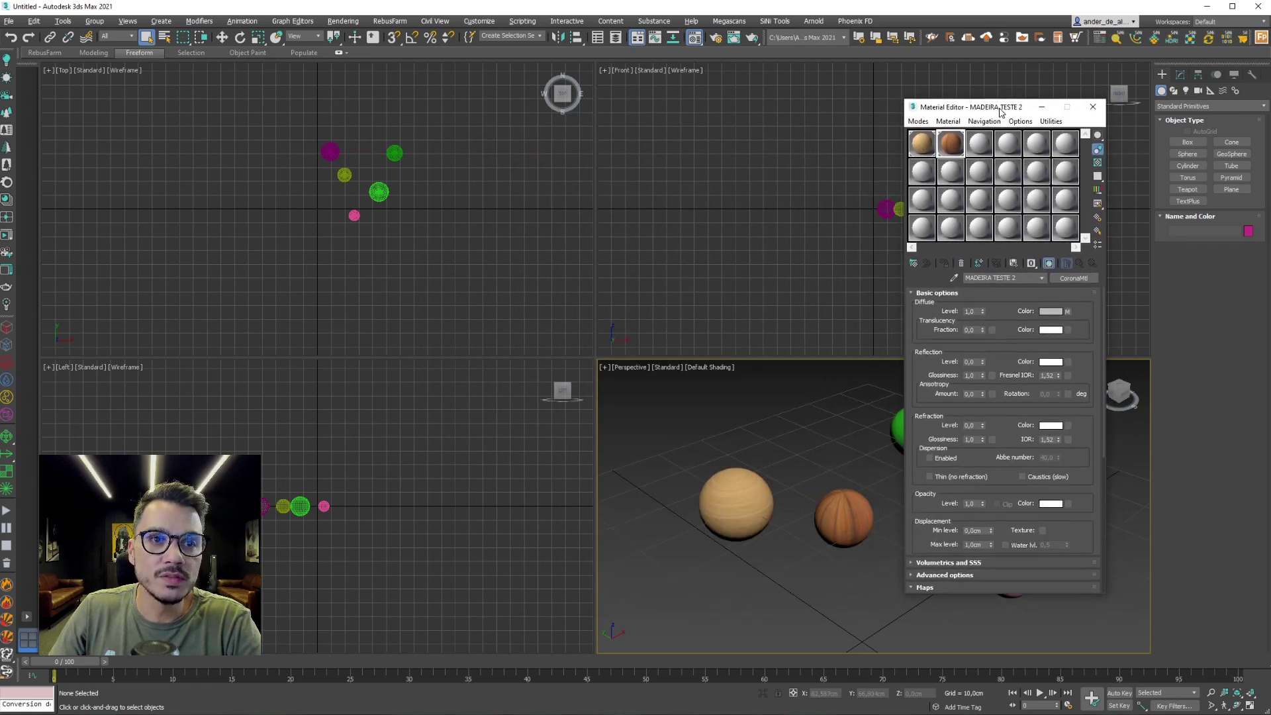
pyautogui.click(849, 437)
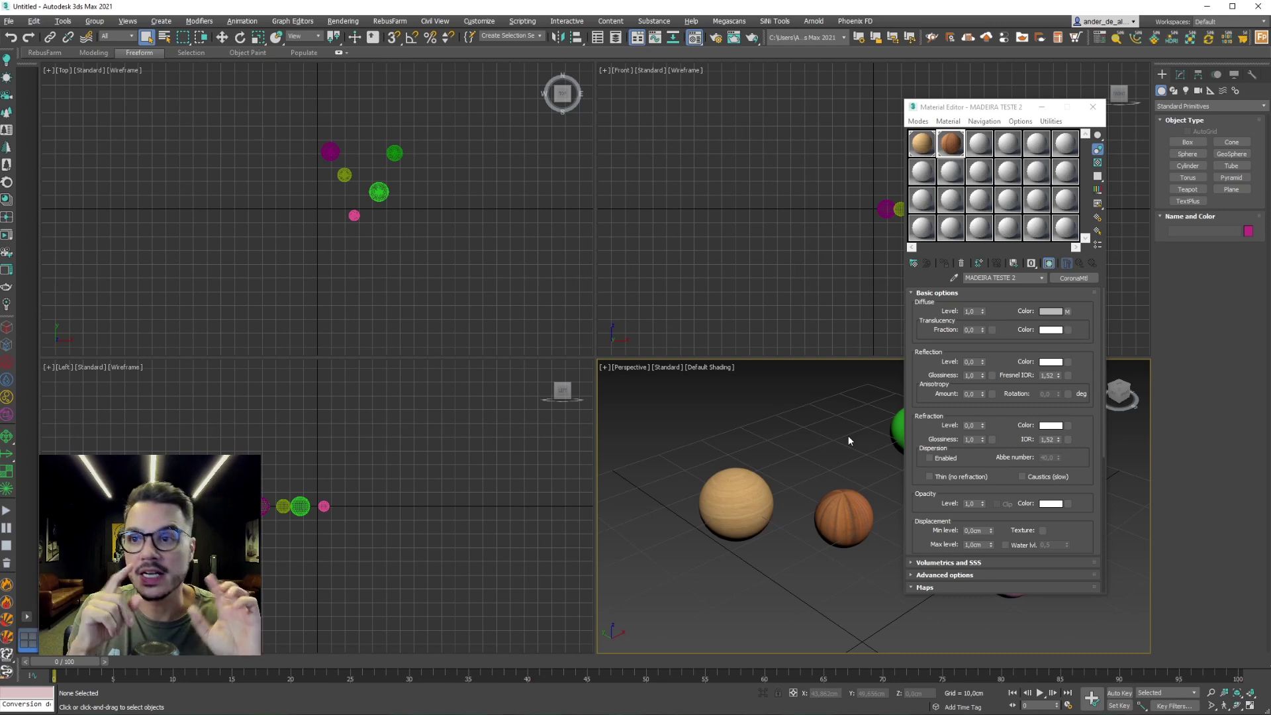
# Close the BIBLIOTECA TESTE.mat library without saving, leaving only BASICOS.mat in the browser.
pyautogui.click(914, 264)
pyautogui.click(243, 92)
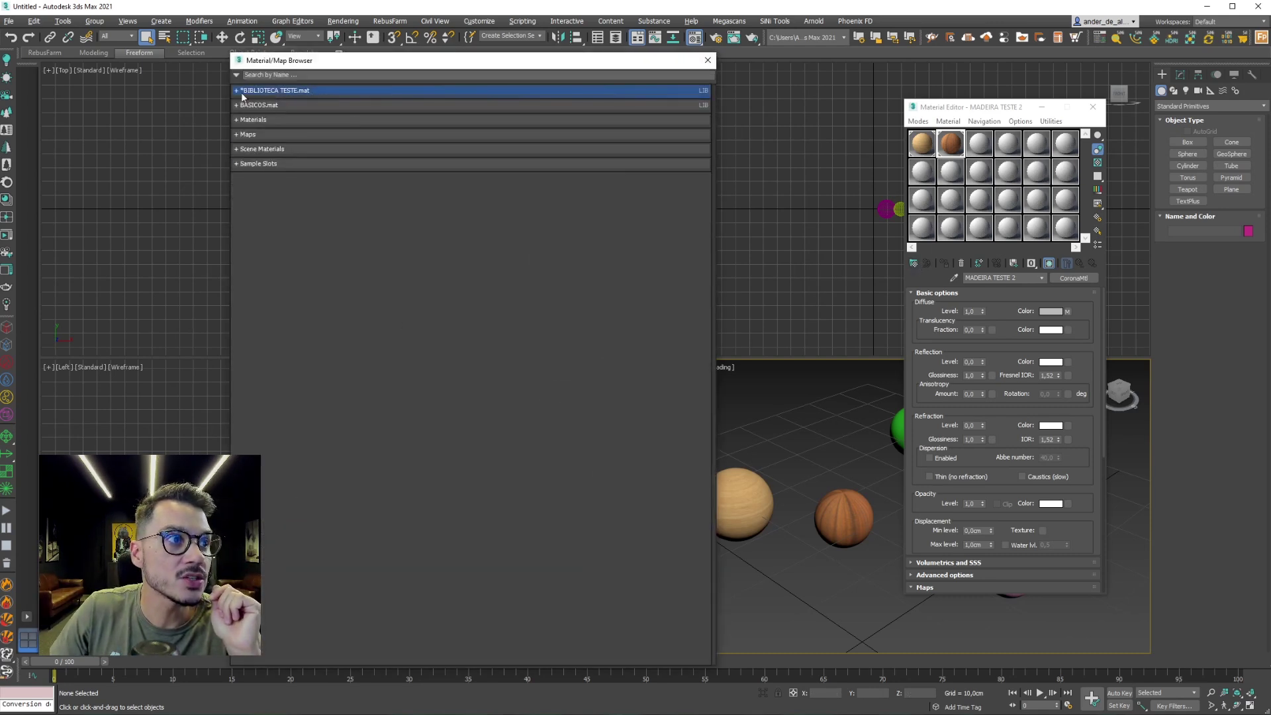
pyautogui.rightClick(294, 95)
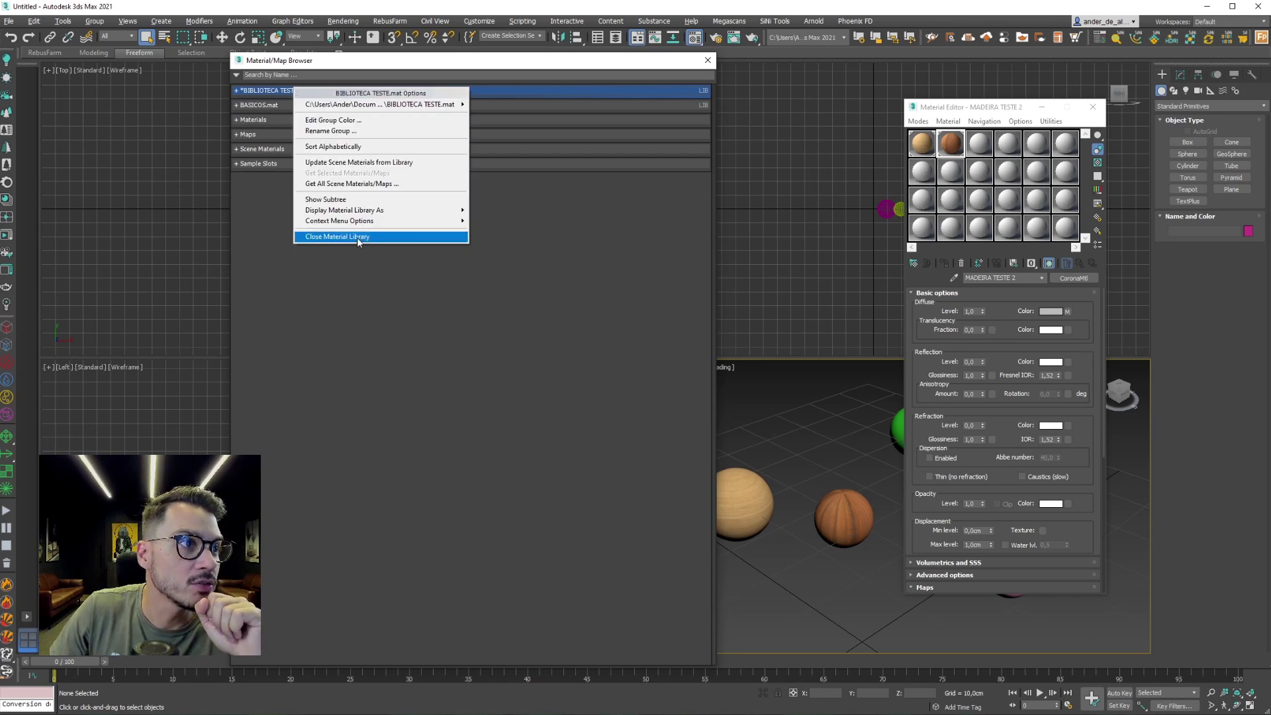
pyautogui.click(328, 237)
pyautogui.click(623, 380)
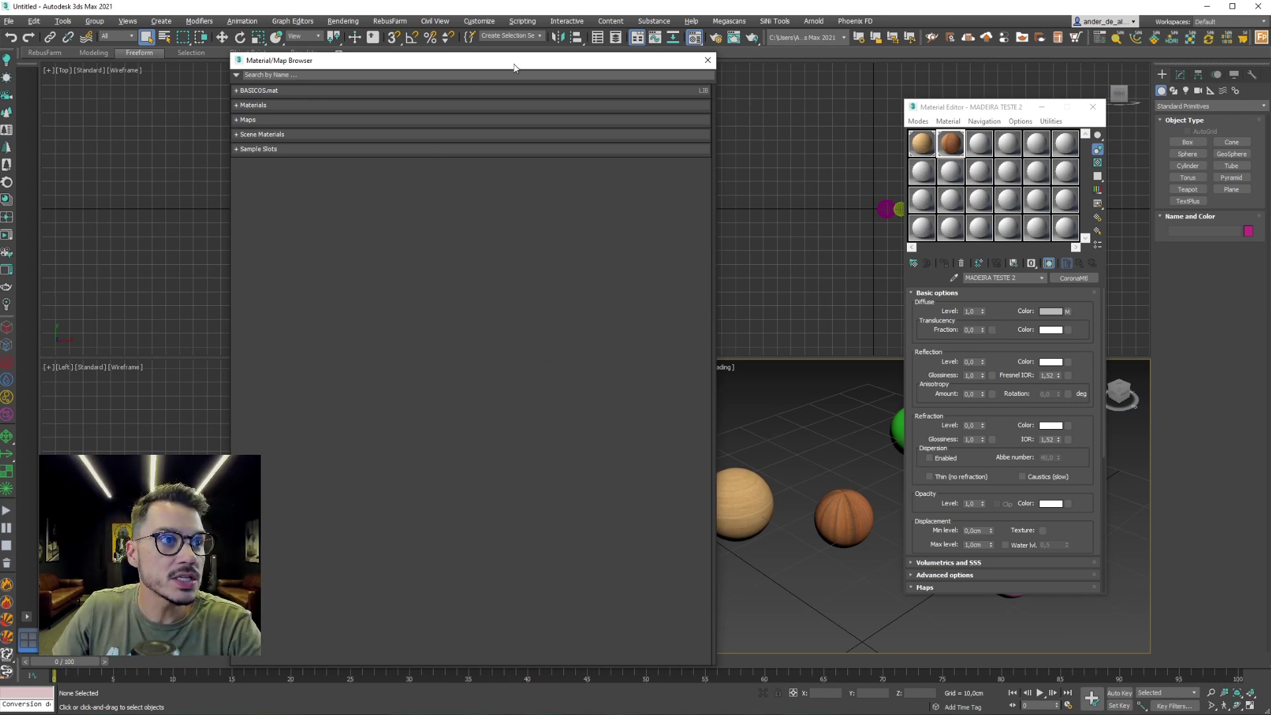
pyautogui.moveTo(515, 67); pyautogui.dragTo(721, 55)
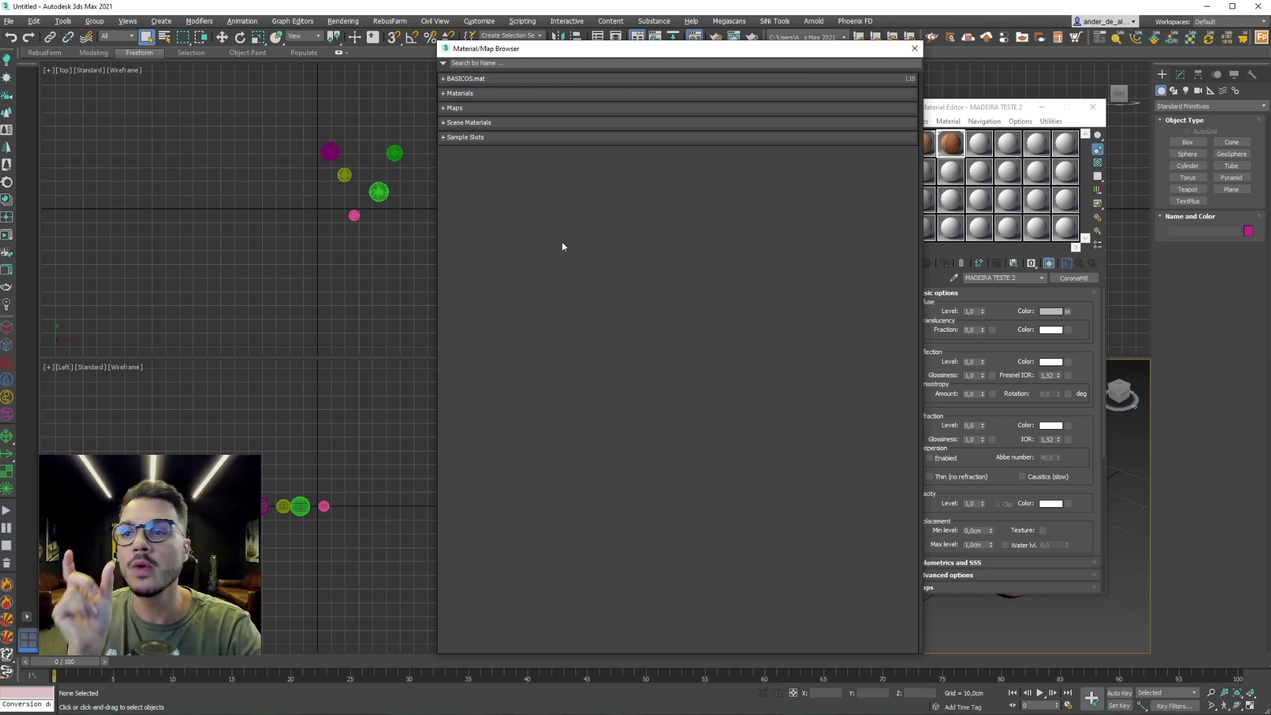
pyautogui.rightClick(563, 205)
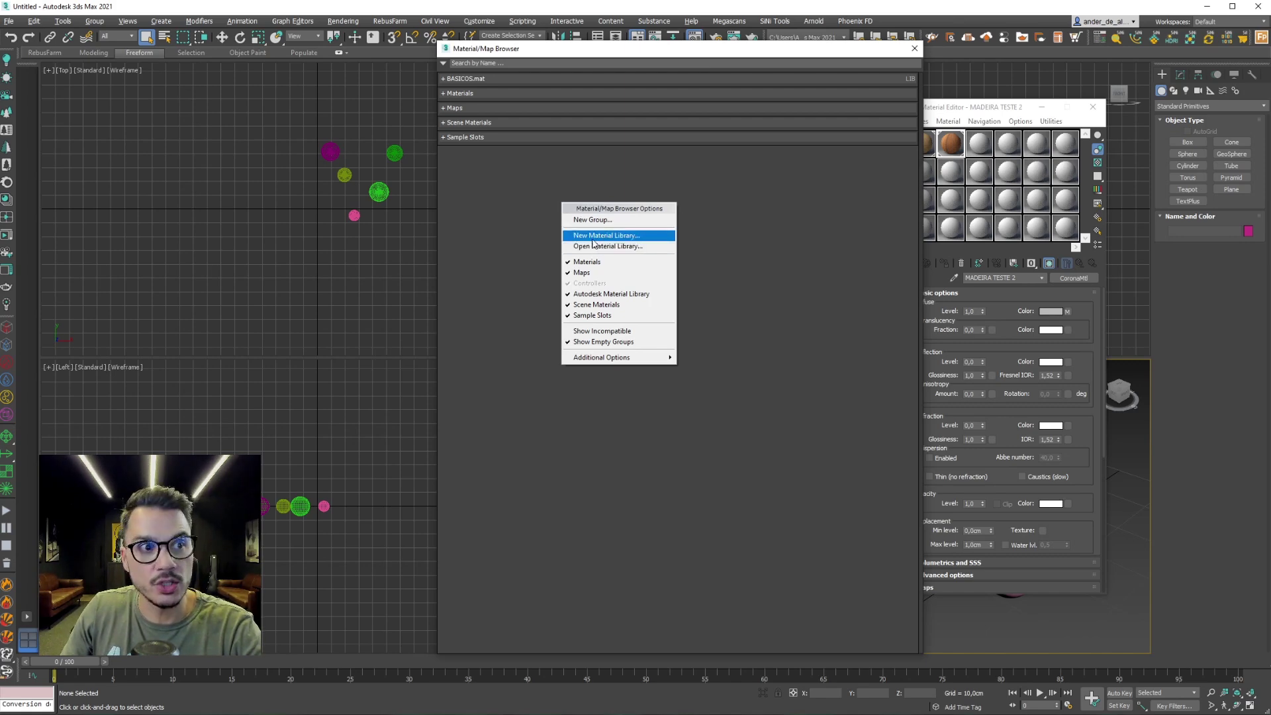
# Open BIBLIOTECA TESTE.mat from the materiallibraries folder back into the Material/Map Browser.
pyautogui.click(594, 245)
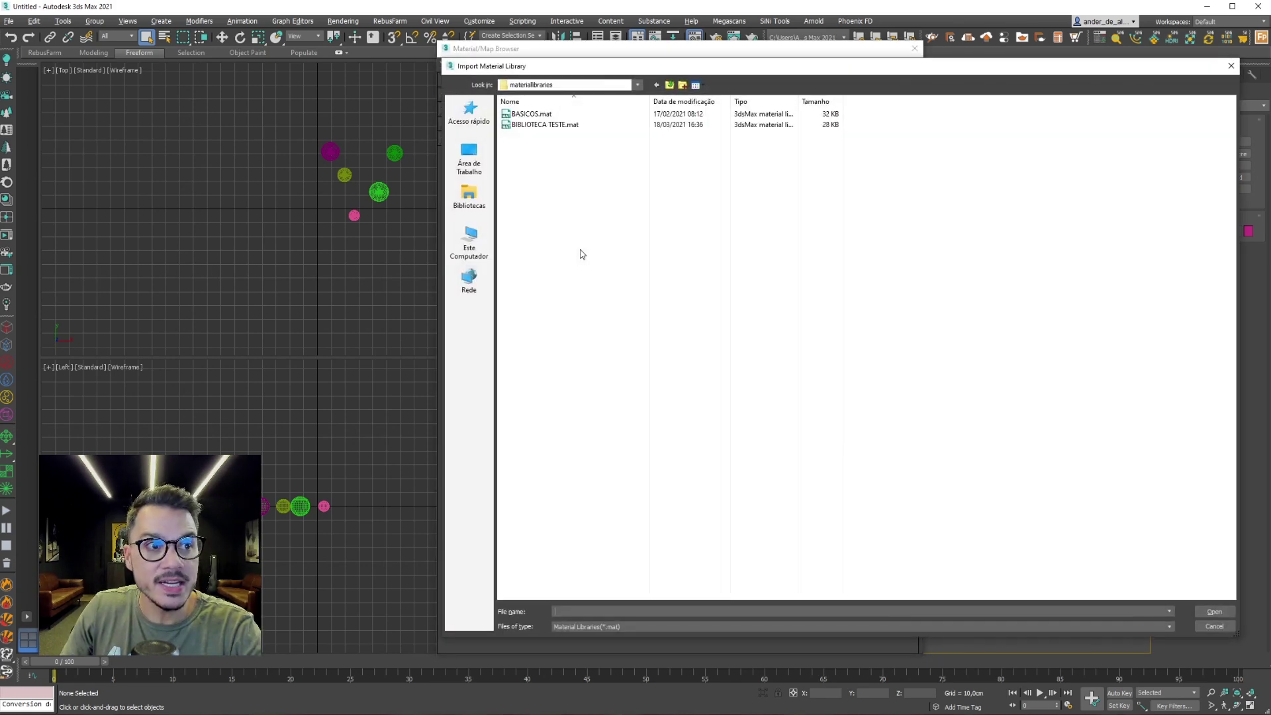
pyautogui.click(555, 84)
pyautogui.click(556, 84)
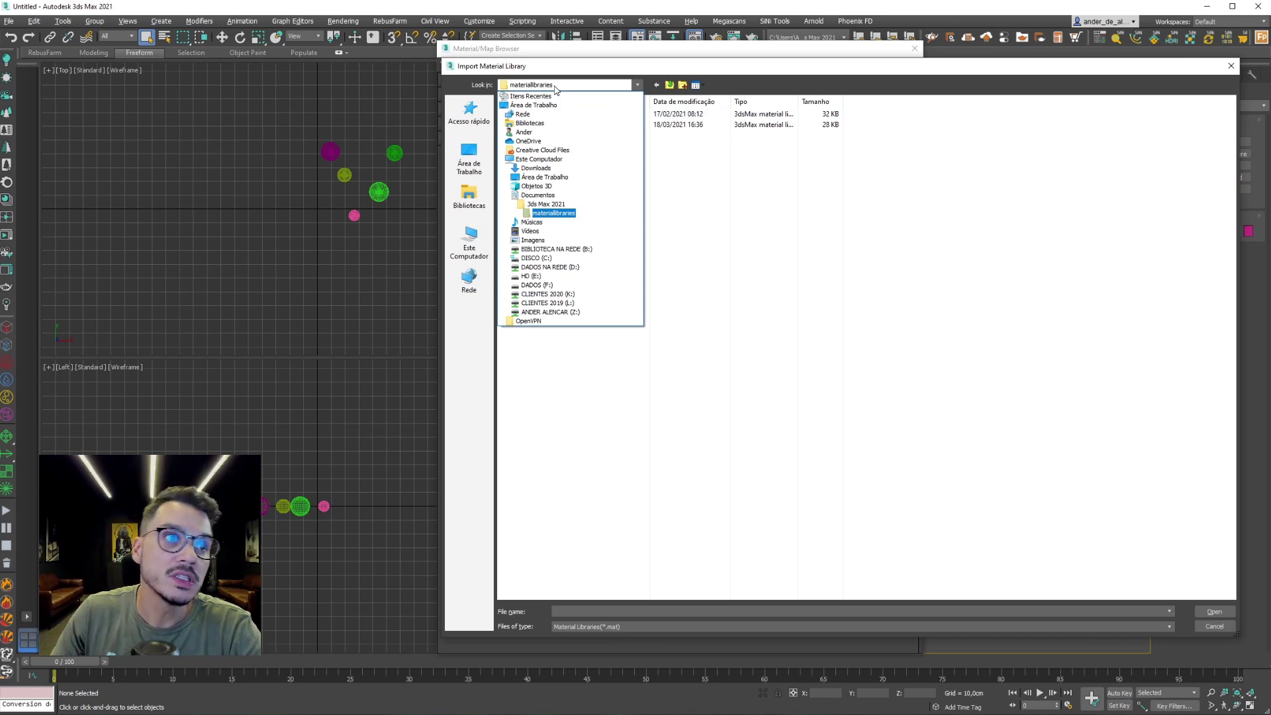
pyautogui.click(548, 215)
pyautogui.click(557, 126)
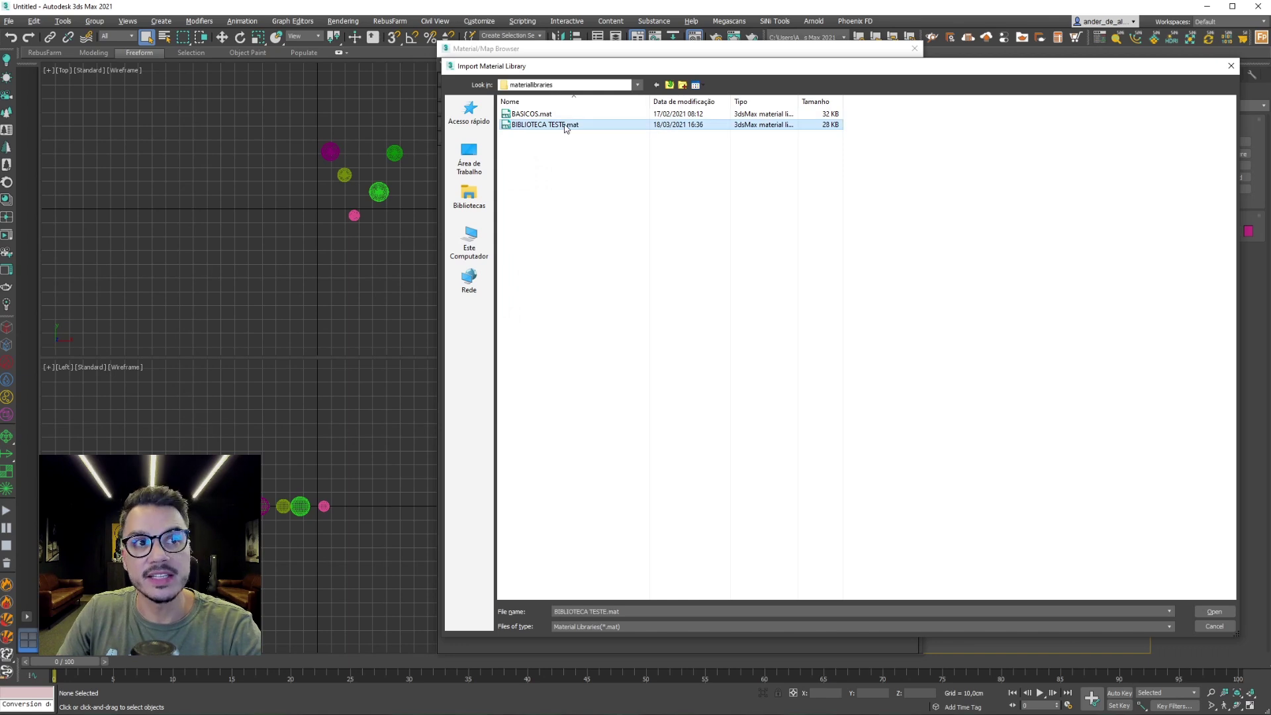
pyautogui.click(1209, 613)
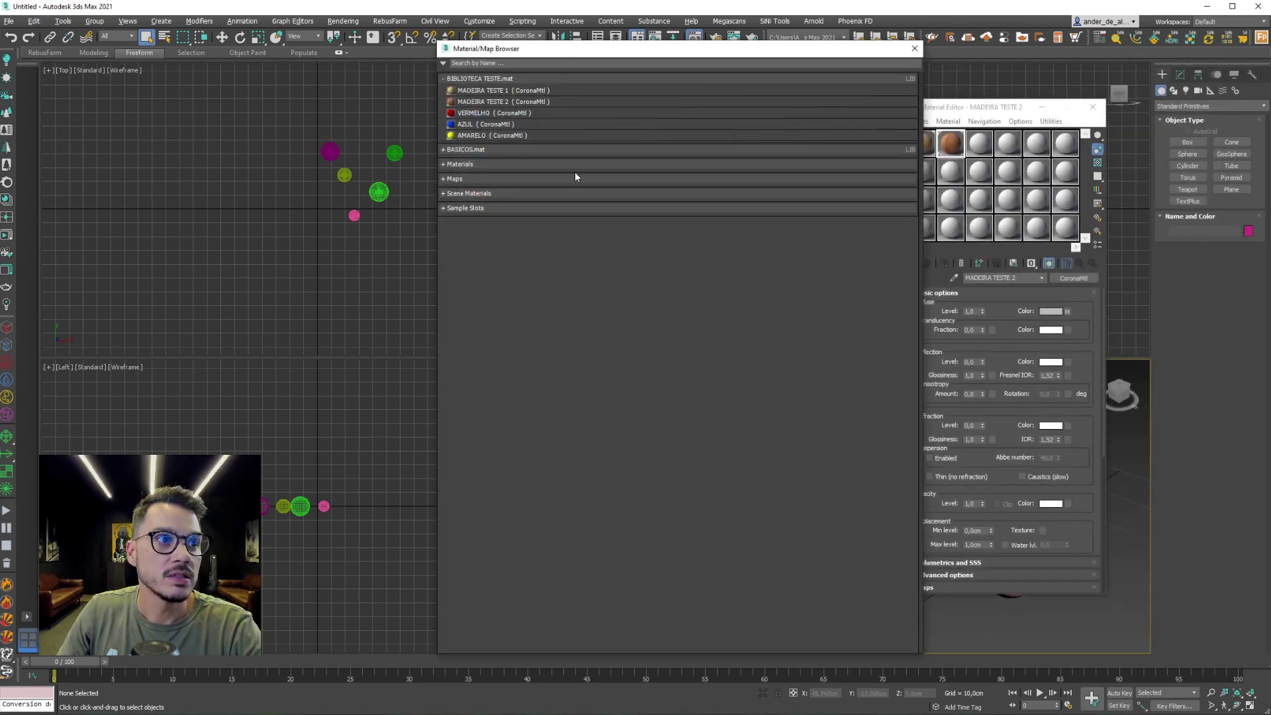
pyautogui.click(505, 77)
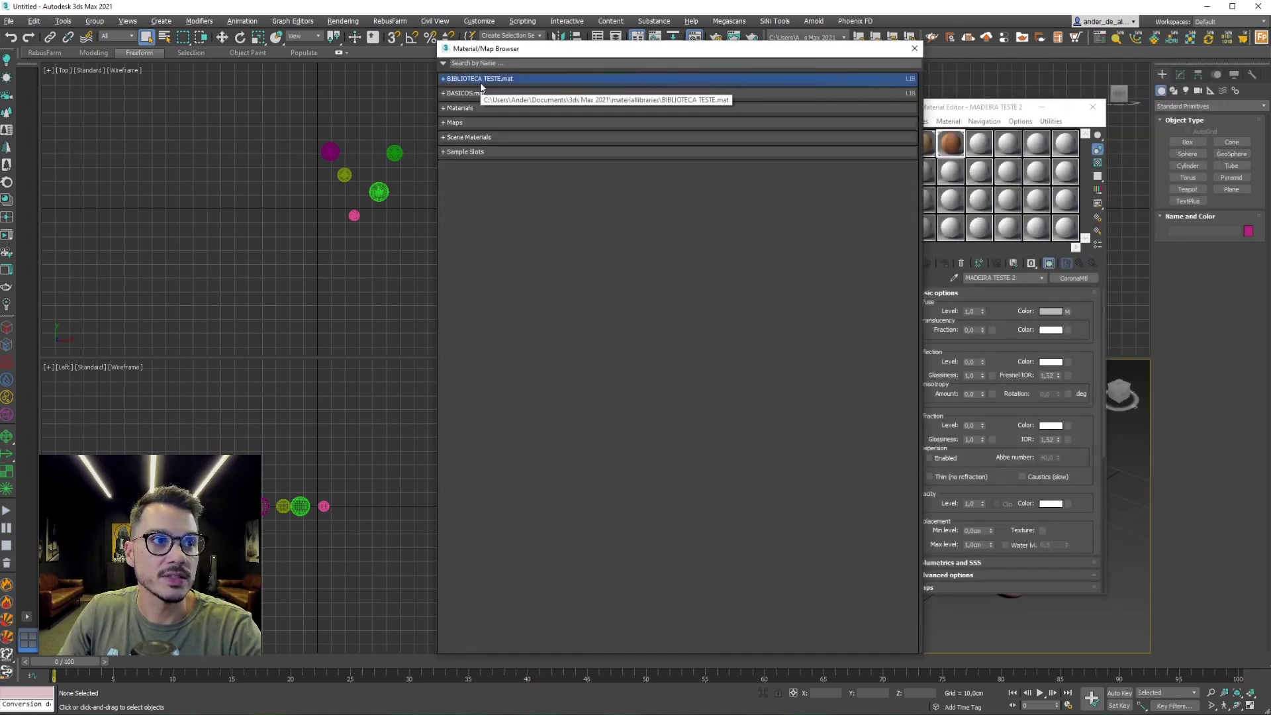
# Drag DOURADO, PLASTICO BRILHO, PLASTICO BRANCO and other BASICOS.mat materials into empty sample slots.
pyautogui.click(449, 94)
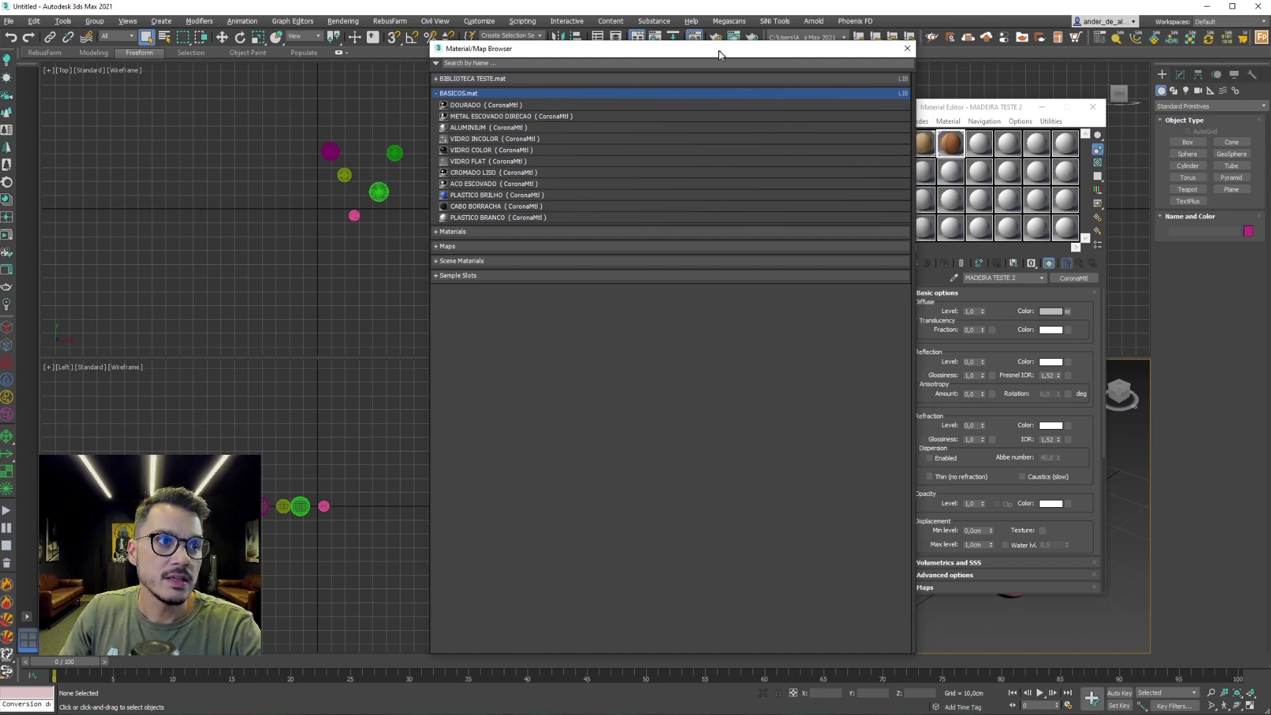
pyautogui.moveTo(721, 49); pyautogui.dragTo(585, 50)
pyautogui.moveTo(932, 163); pyautogui.dragTo(926, 176)
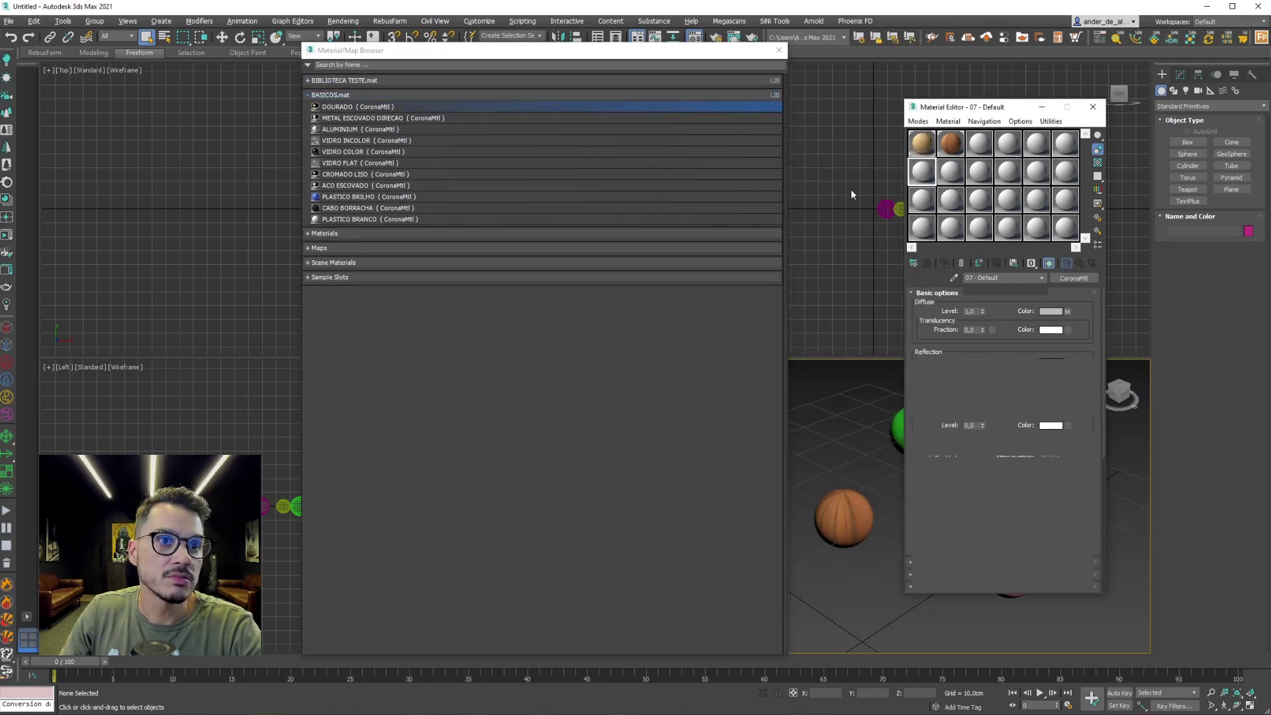
pyautogui.moveTo(329, 120)
pyautogui.mouseDown()
pyautogui.moveTo(915, 157)
pyautogui.moveTo(983, 176)
pyautogui.mouseUp()
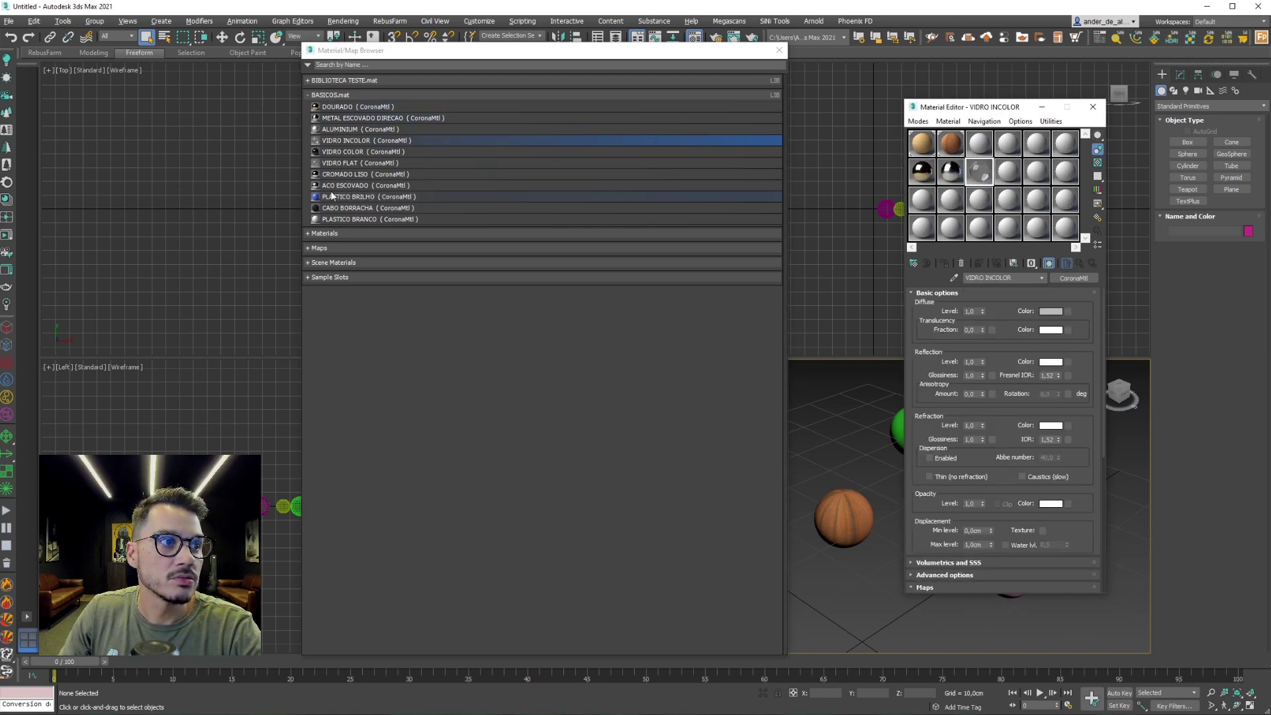
pyautogui.moveTo(344, 196); pyautogui.dragTo(981, 143)
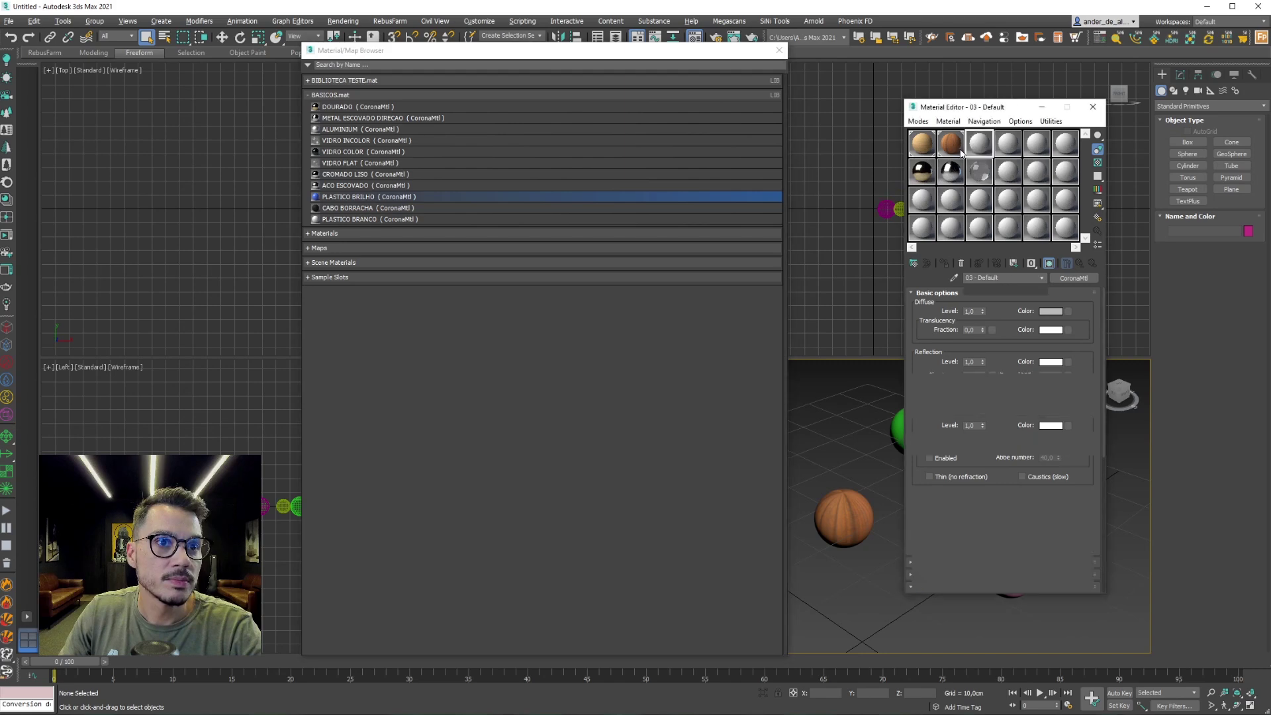
pyautogui.moveTo(364, 219)
pyautogui.mouseDown()
pyautogui.moveTo(1006, 214)
pyautogui.moveTo(1010, 177)
pyautogui.mouseUp()
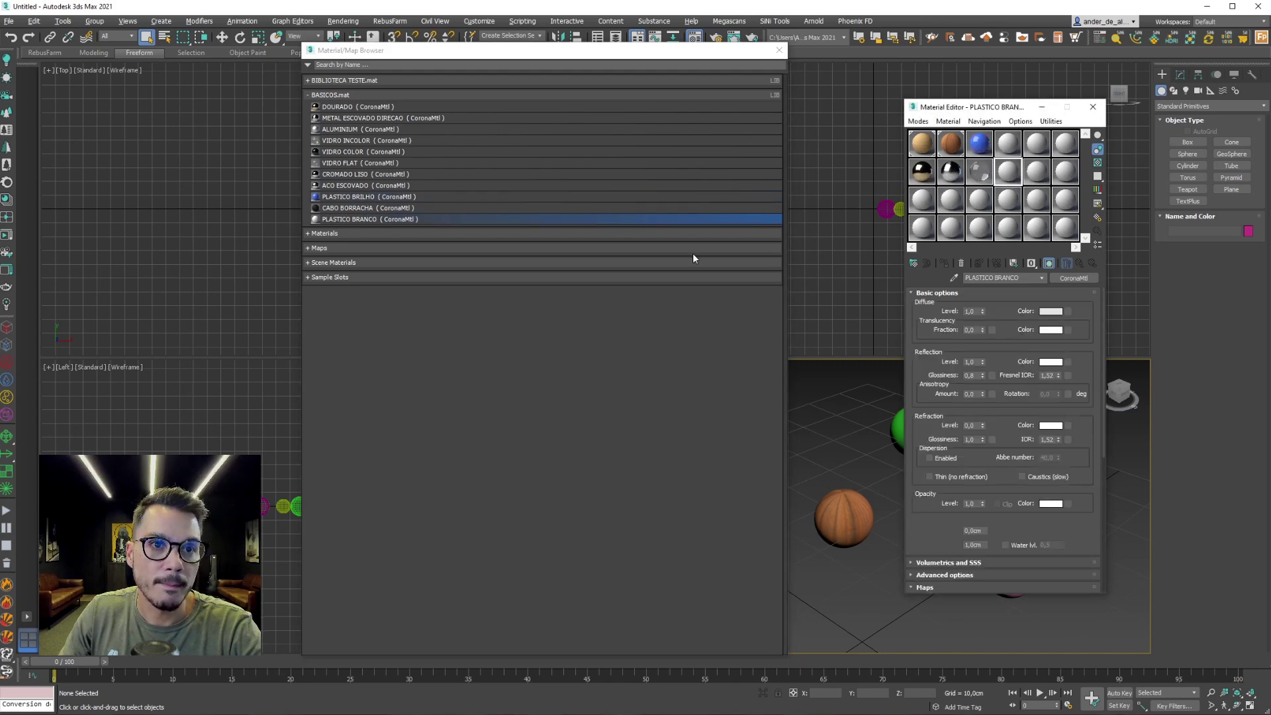
pyautogui.moveTo(351, 208); pyautogui.dragTo(1030, 154)
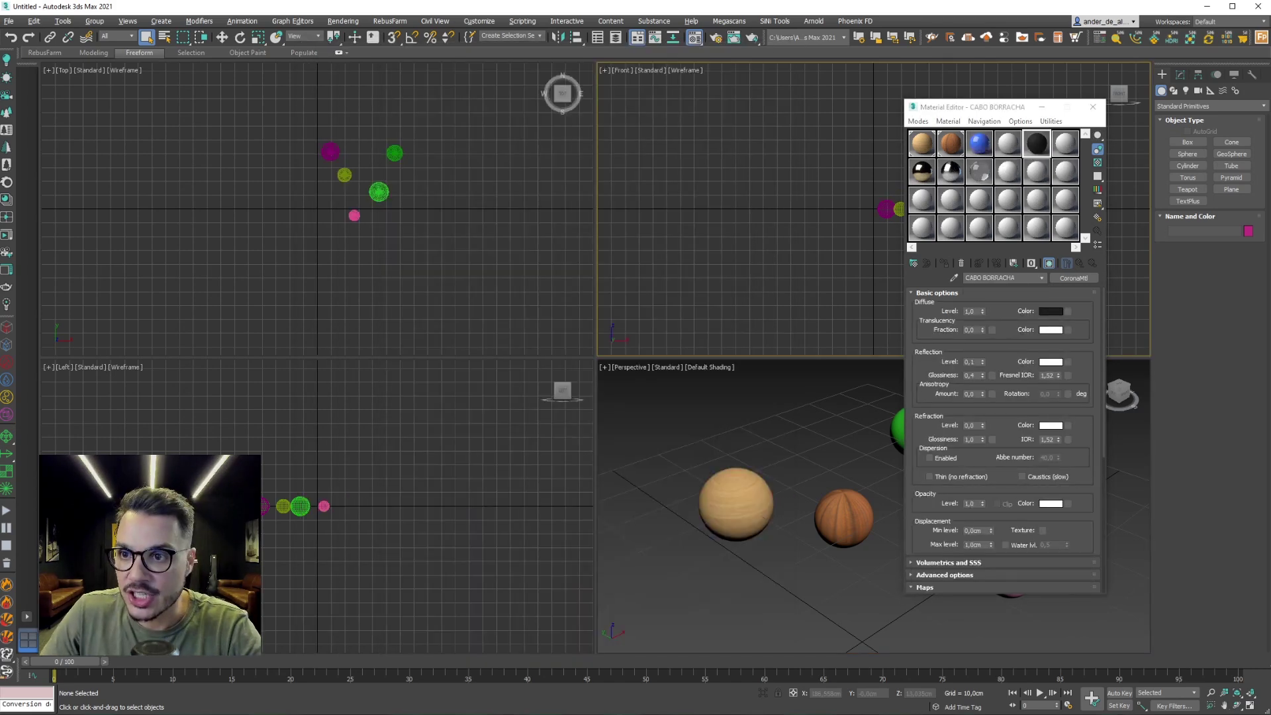